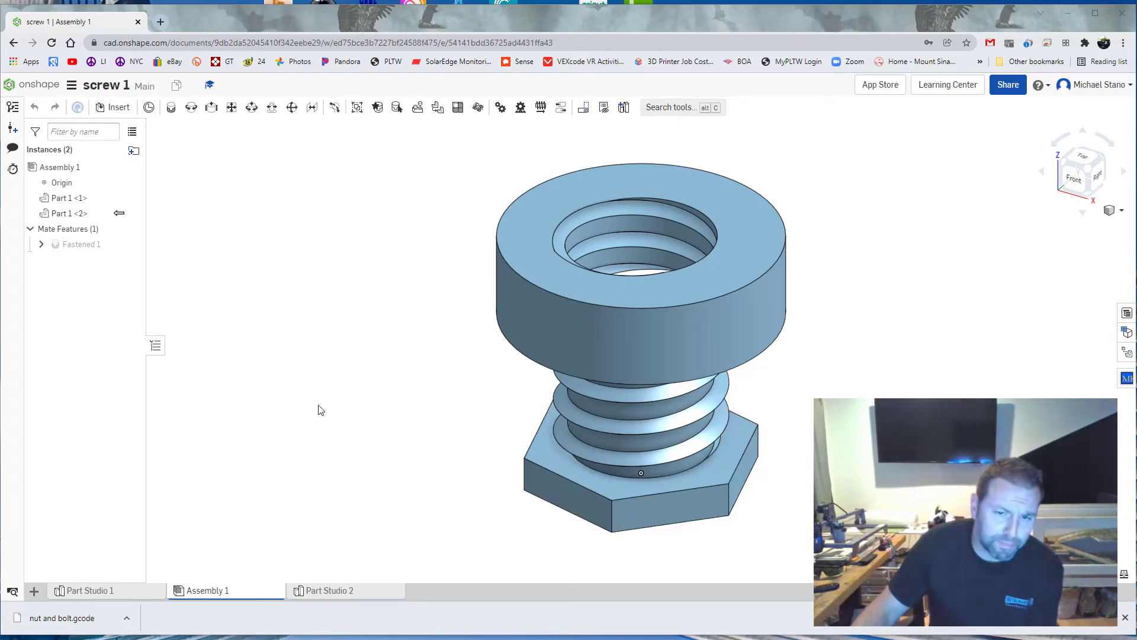
Close the current assembly document and return to the documents list
{"action": "mouse_move", "coordinate": [386, 389]}
{"action": "right_mouse_down"}
{"action": "mouse_move", "coordinate": [462, 348]}
{"action": "mouse_move", "coordinate": [399, 388]}
{"action": "right_mouse_up"}
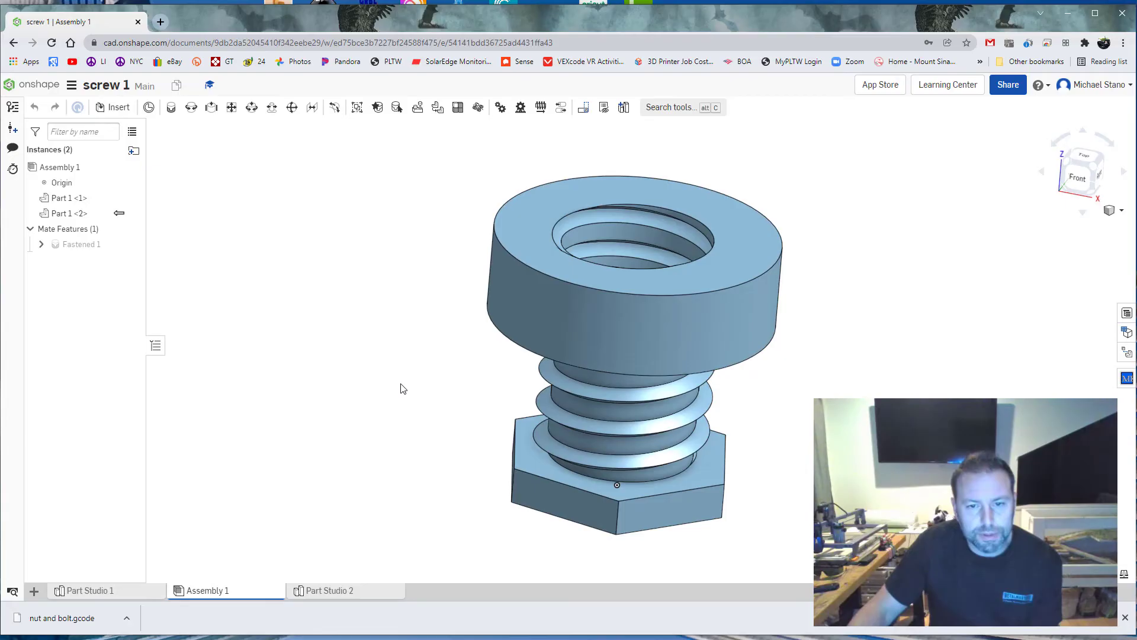
{"action": "left_click", "coordinate": [72, 91]}
{"action": "left_click", "coordinate": [83, 248]}
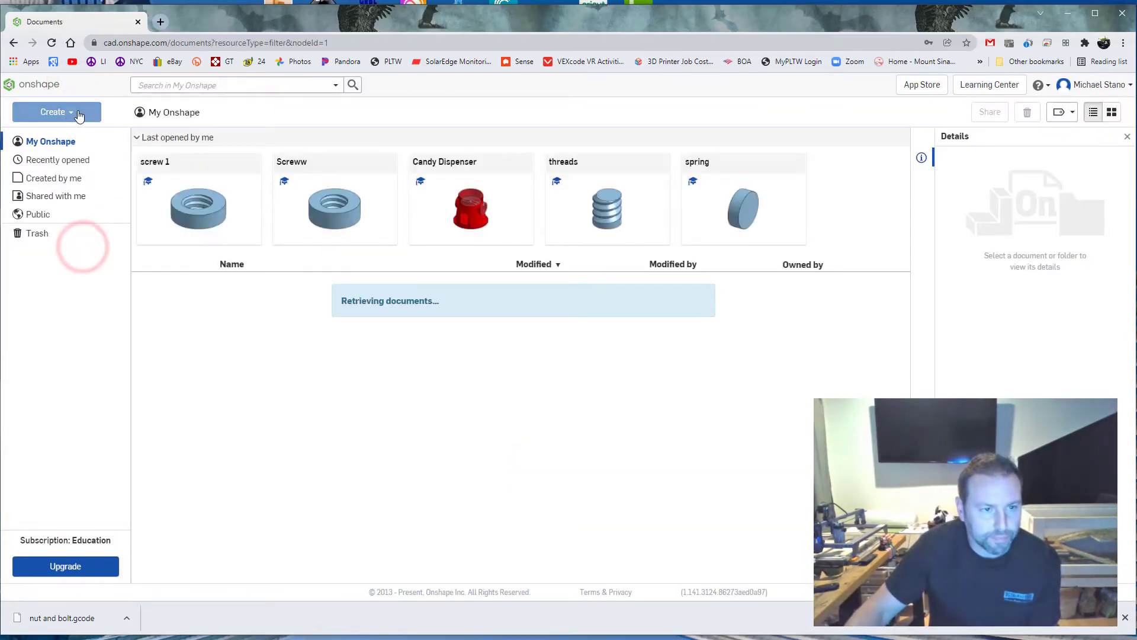
Create a new blank document named 'sxcrew2'
{"action": "left_click", "coordinate": [79, 116]}
{"action": "left_click", "coordinate": [59, 133]}
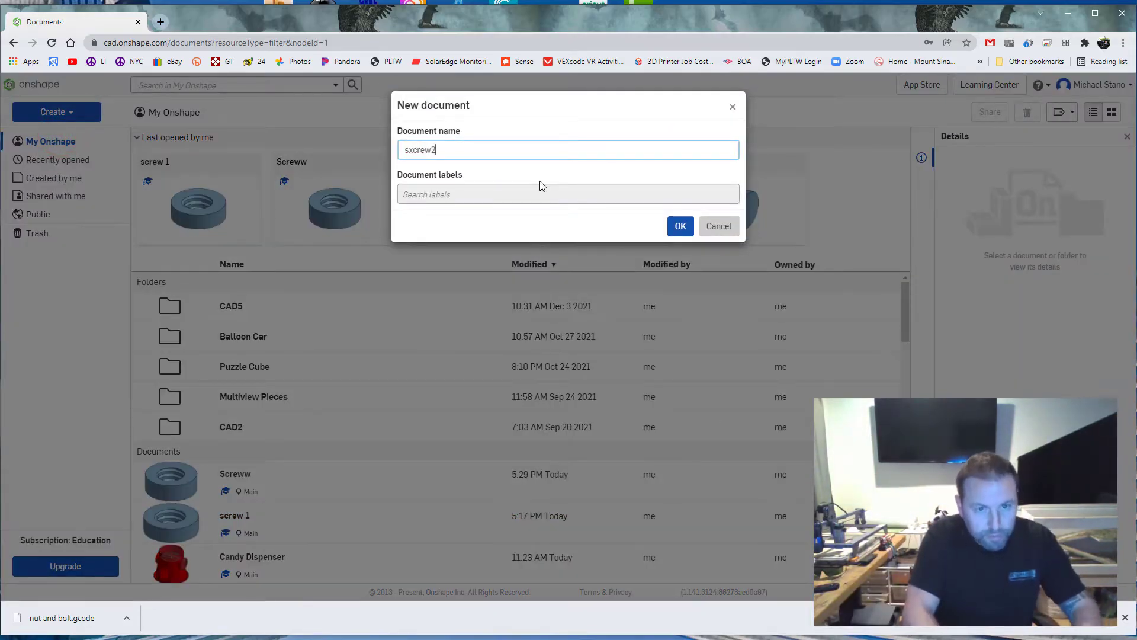
{"action": "type", "text": "sxcrew2"}
{"action": "key", "text": "Return"}
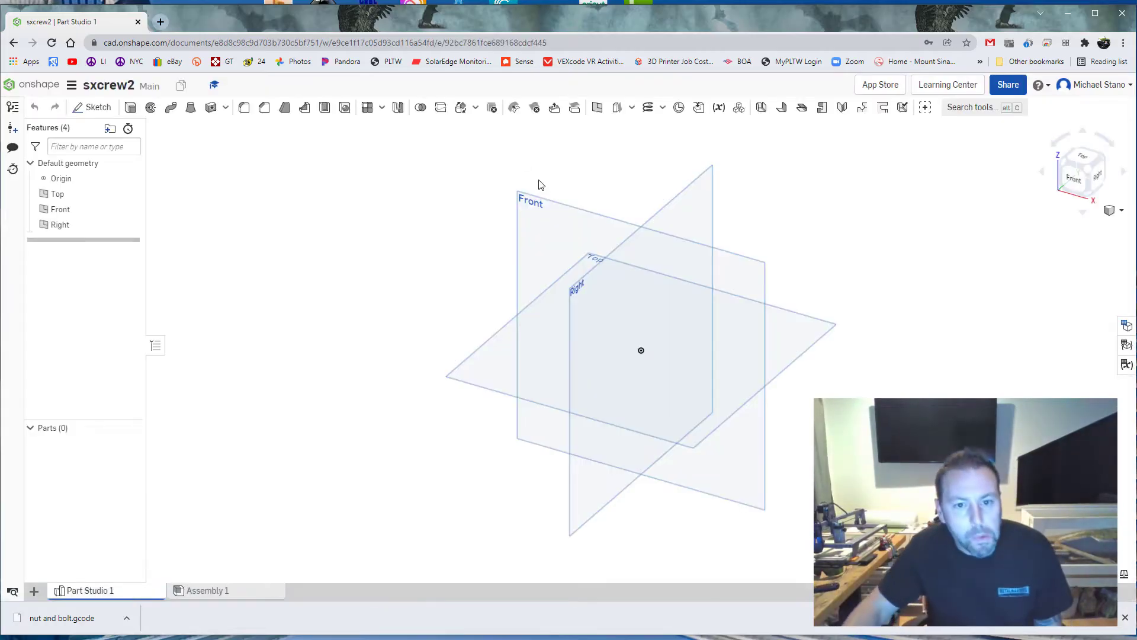
Sketch a 0.5 in diameter circle on the Top plane
{"action": "left_click", "coordinate": [108, 109]}
{"action": "left_click", "coordinate": [499, 363]}
{"action": "scroll", "coordinate": [500, 362], "scroll_direction": "up", "scroll_amount": 5}
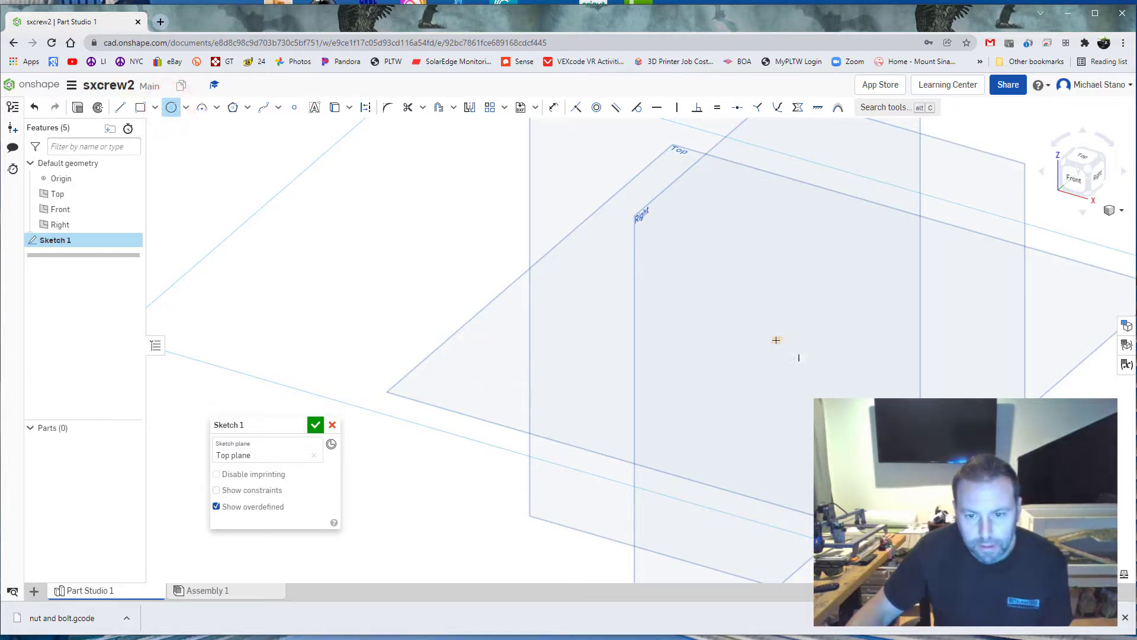
{"action": "scroll", "coordinate": [780, 318], "scroll_direction": "up", "scroll_amount": 4}
{"action": "left_click", "coordinate": [745, 333]}
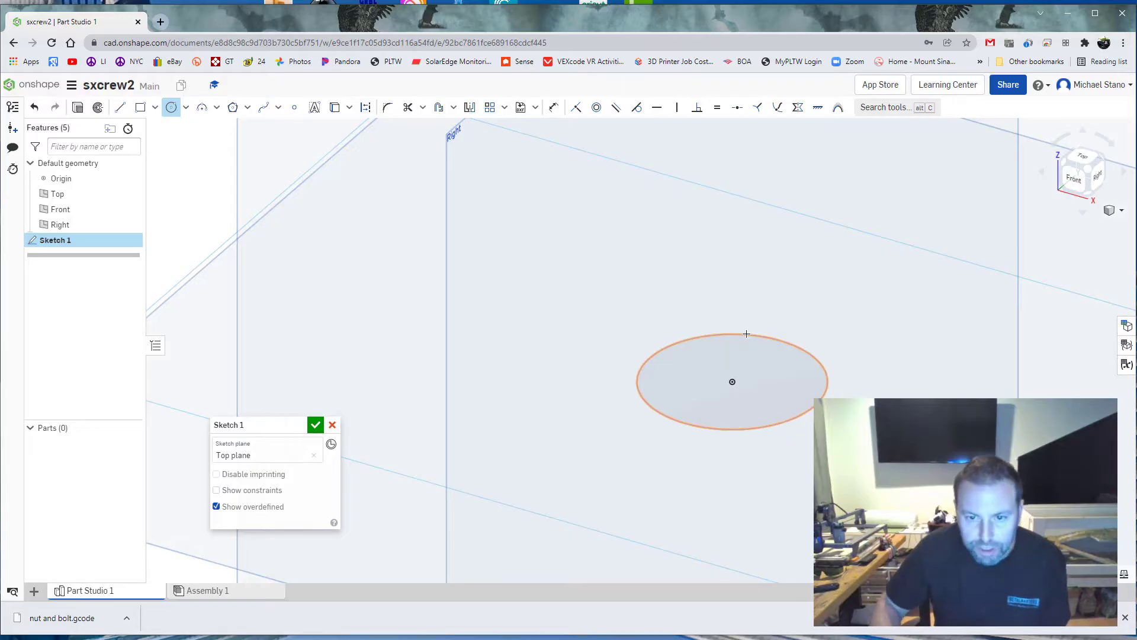
{"action": "scroll", "coordinate": [746, 334], "scroll_direction": "down", "scroll_amount": 3}
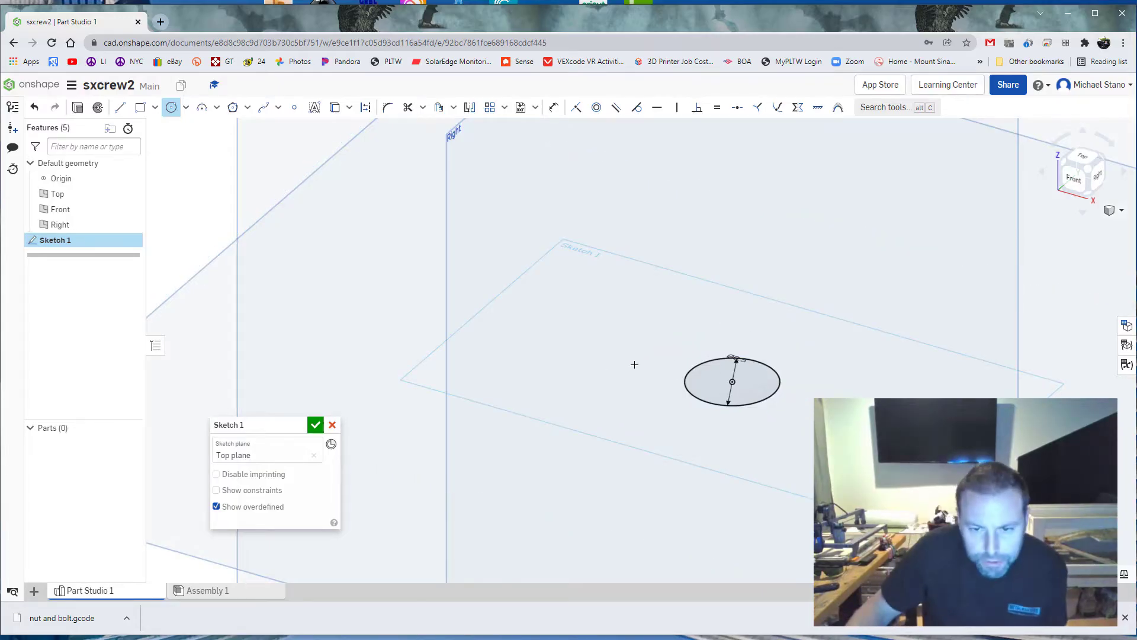
{"action": "left_click", "coordinate": [319, 429]}
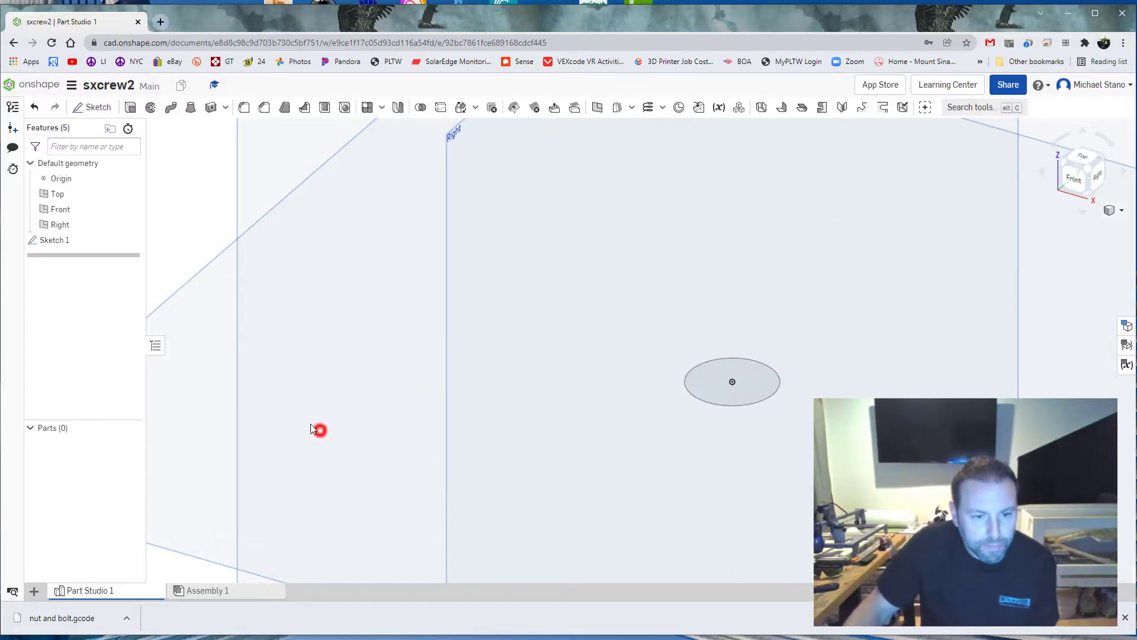
Extrude the circle 1 in into a solid cylinder, Part 1
{"action": "left_click", "coordinate": [131, 107]}
{"action": "left_click", "coordinate": [698, 390]}
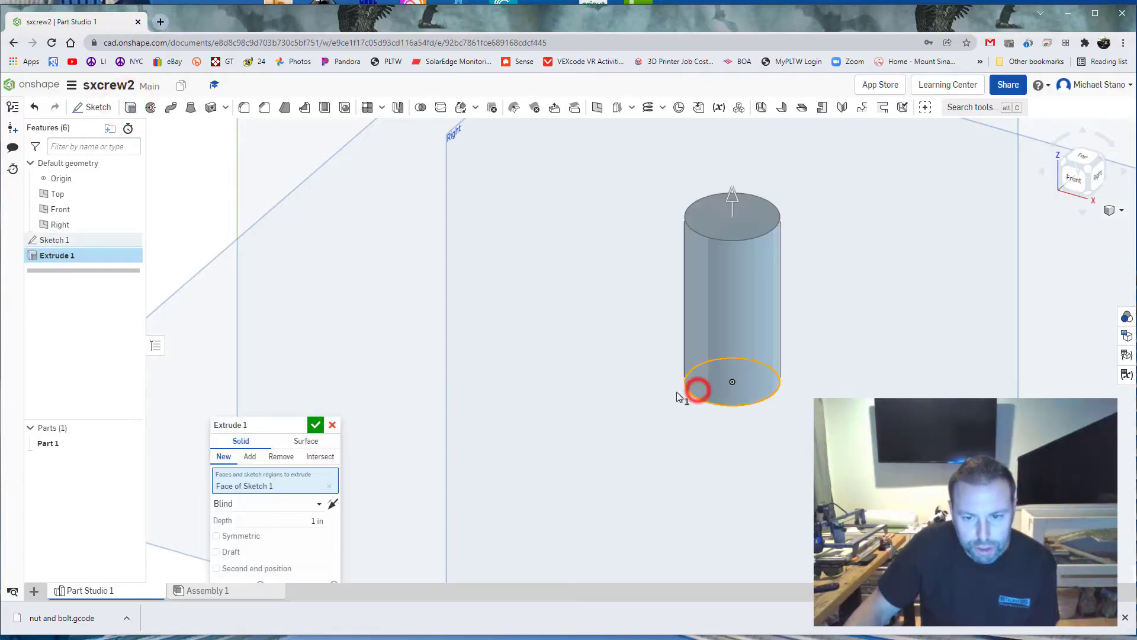
{"action": "key", "text": "Return"}
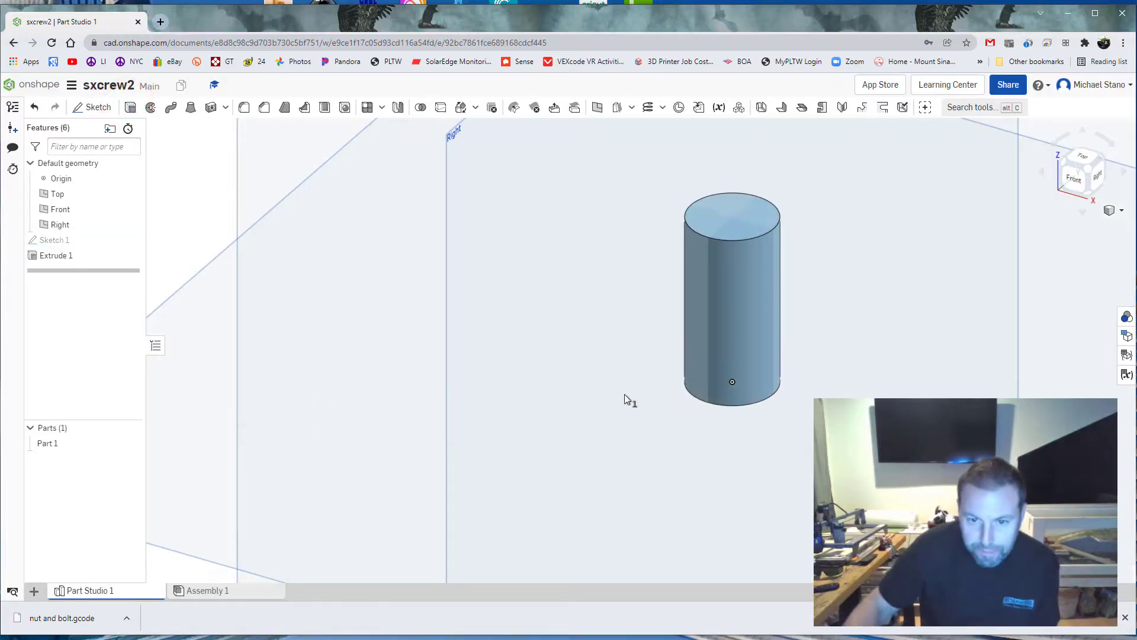
Sketch an inscribed hexagon around the cylinder's bottom face
{"action": "right_click_drag", "start_coordinate": [659, 487], "coordinate": [657, 417]}
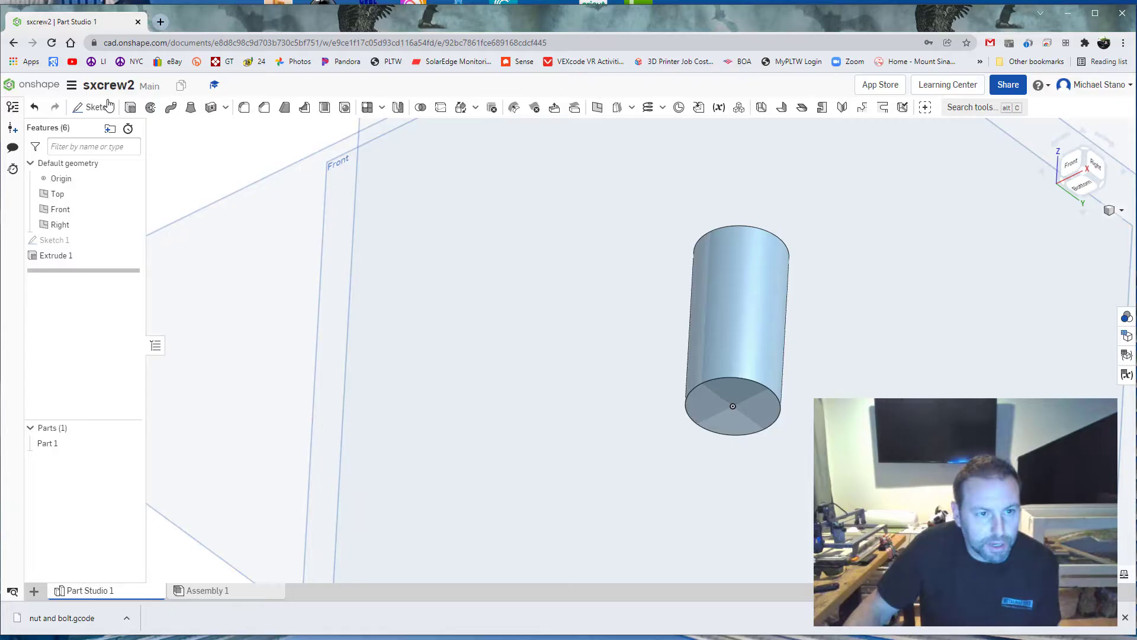
{"action": "left_click", "coordinate": [92, 107]}
{"action": "left_click", "coordinate": [715, 402]}
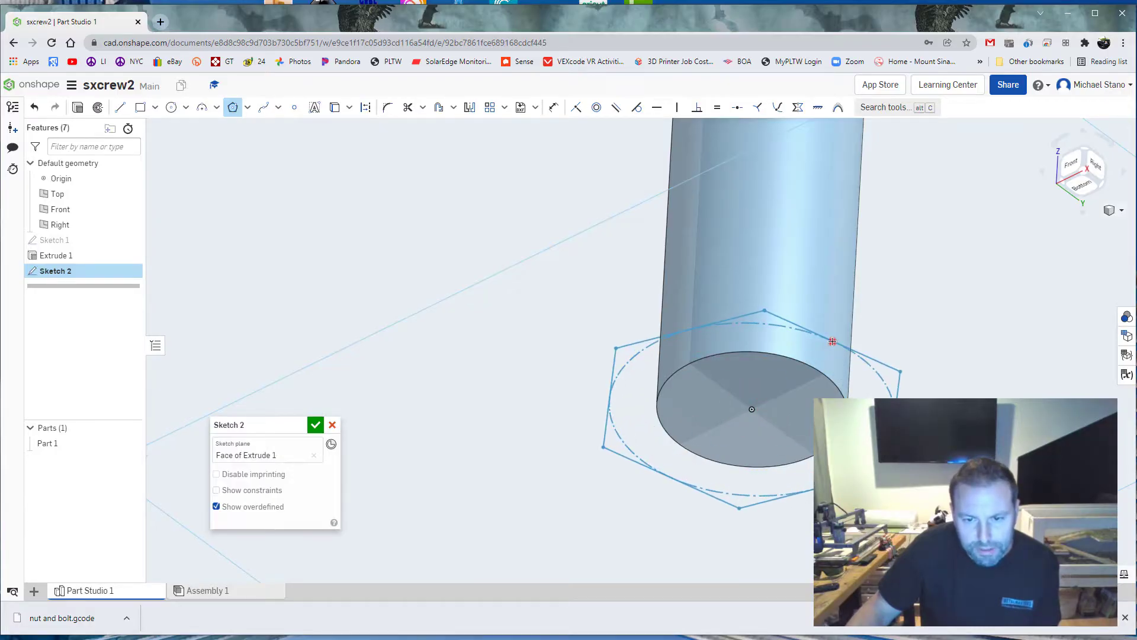
{"action": "left_click", "coordinate": [832, 341]}
{"action": "mouse_move", "coordinate": [830, 343]}
{"action": "right_mouse_down"}
{"action": "mouse_move", "coordinate": [789, 404]}
{"action": "mouse_move", "coordinate": [812, 336]}
{"action": "right_mouse_up"}
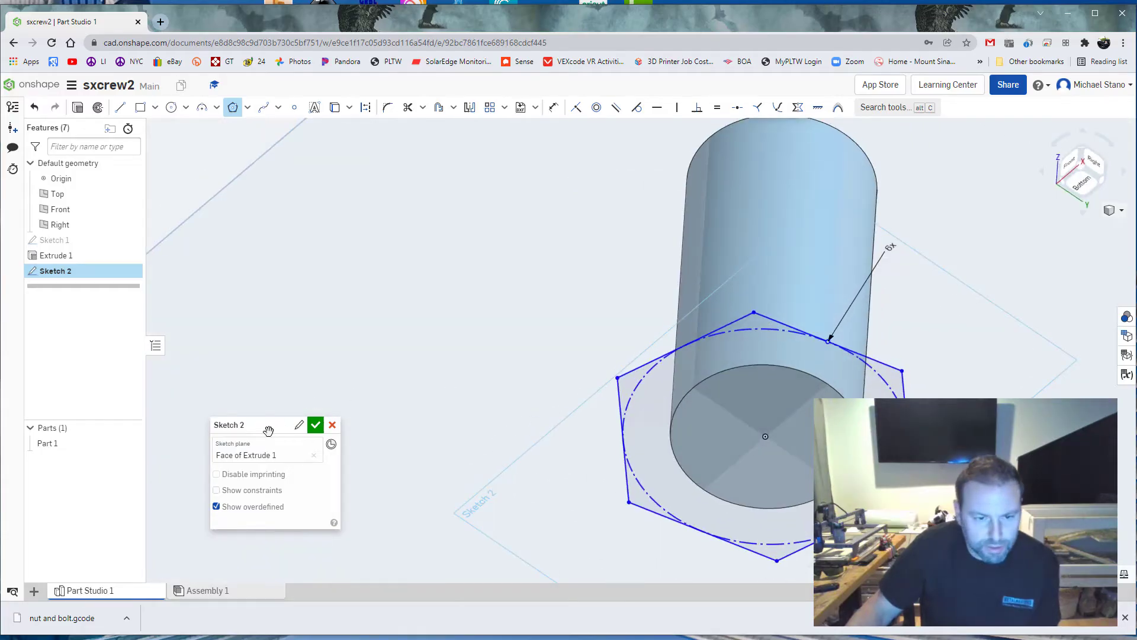
{"action": "left_click", "coordinate": [316, 425]}
Extrude the hexagon and inner circle regions 0.3 in, adding them as the bolt head
{"action": "left_click", "coordinate": [130, 107]}
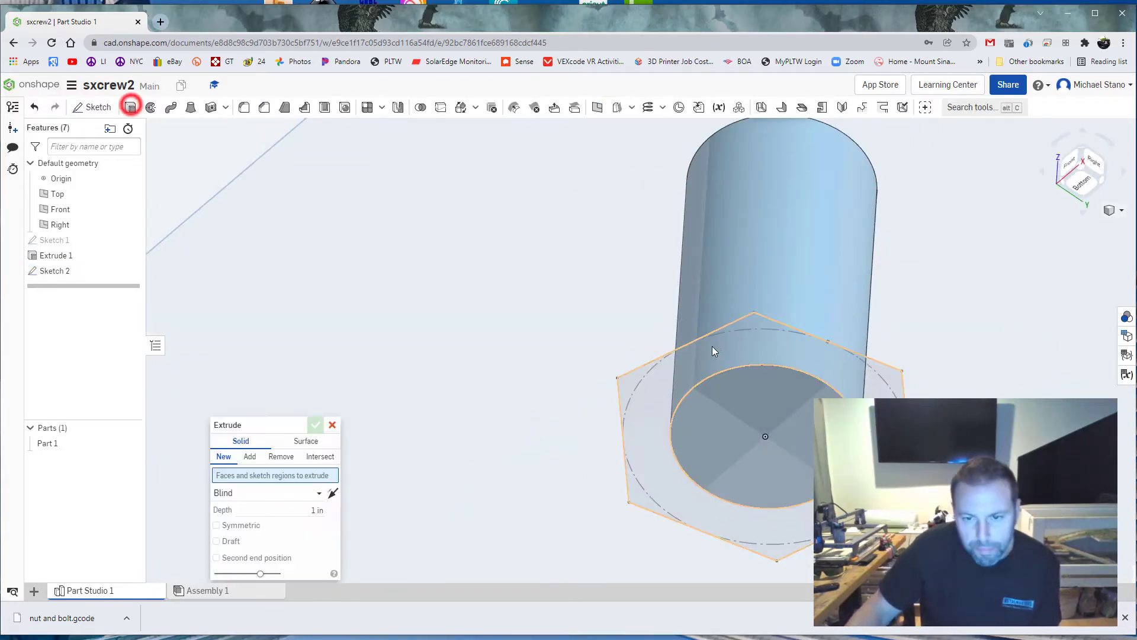
{"action": "left_click", "coordinate": [735, 343]}
{"action": "left_click", "coordinate": [768, 408]}
{"action": "scroll", "coordinate": [413, 431], "scroll_direction": "down", "scroll_amount": 3}
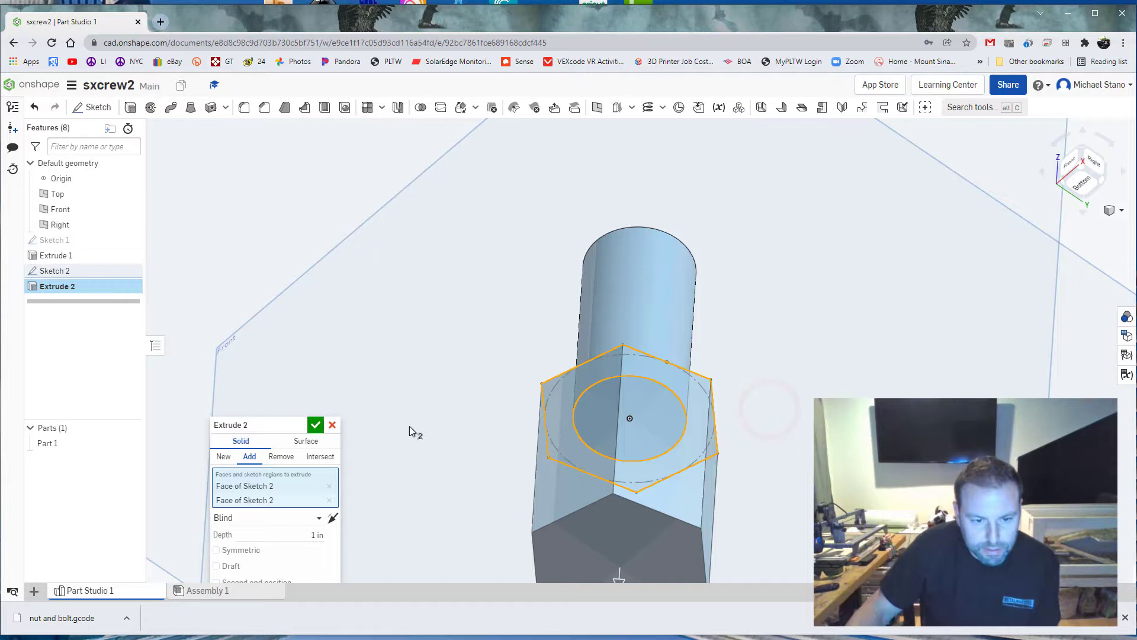
{"action": "left_click", "coordinate": [308, 534]}
{"action": "type", "text": "3"}
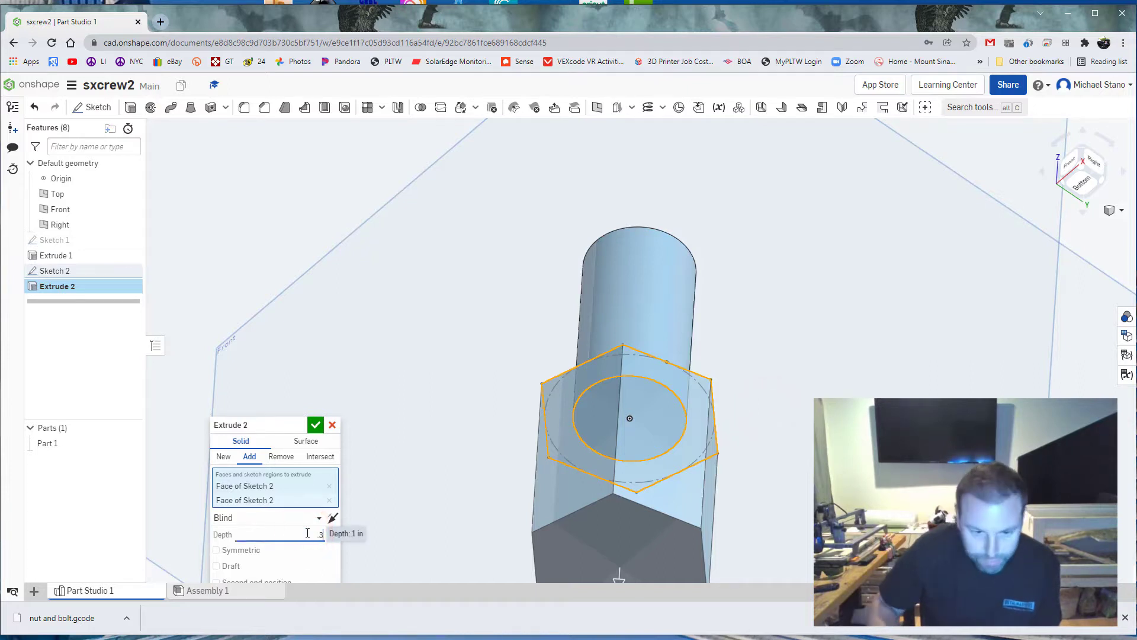
{"action": "key", "text": "Return"}
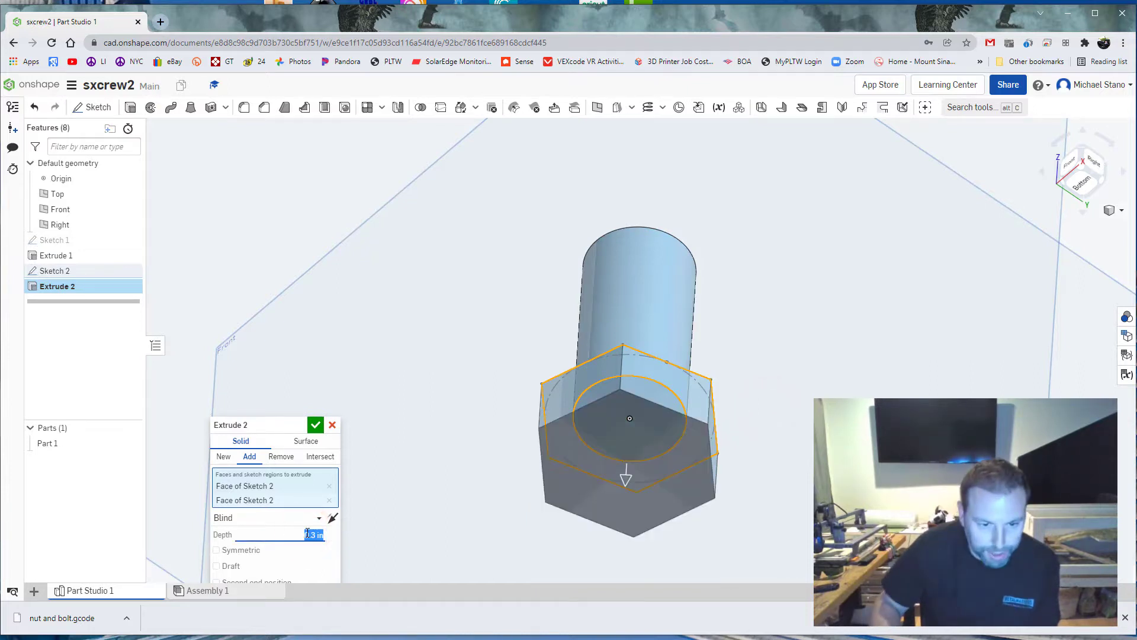
{"action": "left_click", "coordinate": [316, 424]}
{"action": "right_click_drag", "start_coordinate": [425, 353], "coordinate": [447, 437]}
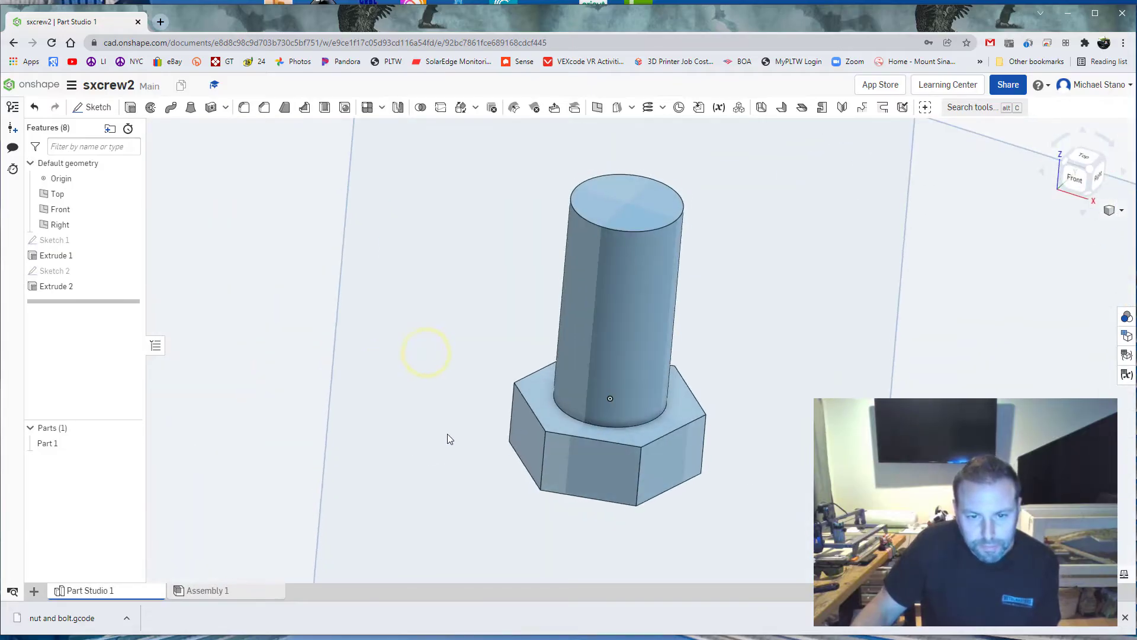
Add a clockwise 1 in helix of 4 turns on the shaft's base circular edge
{"action": "left_click", "coordinate": [645, 109]}
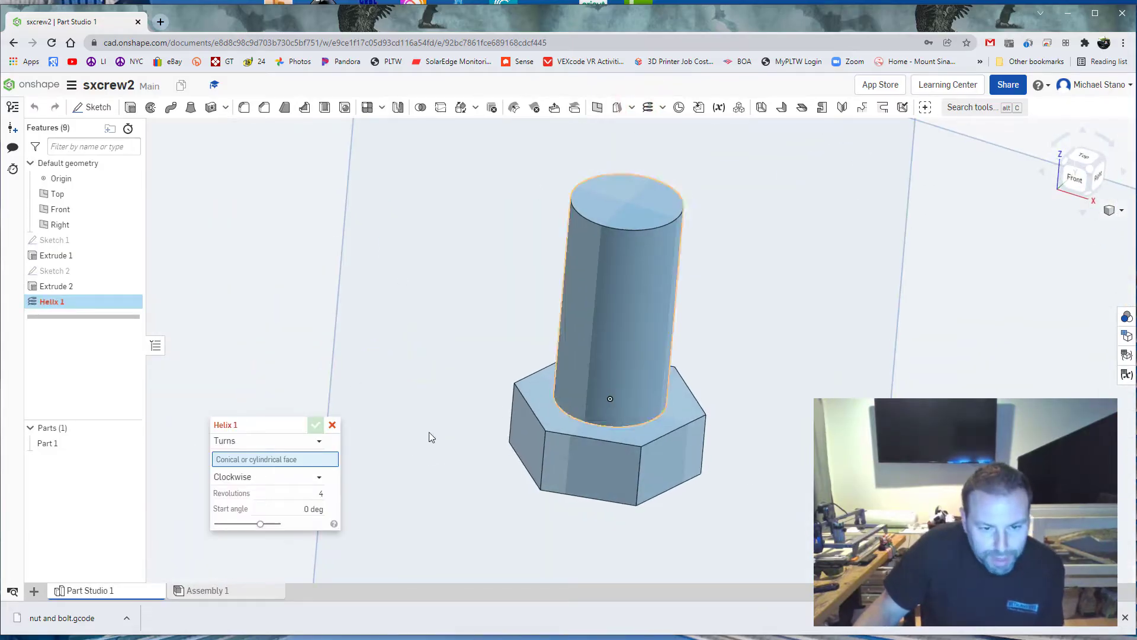
{"action": "left_click", "coordinate": [283, 443]}
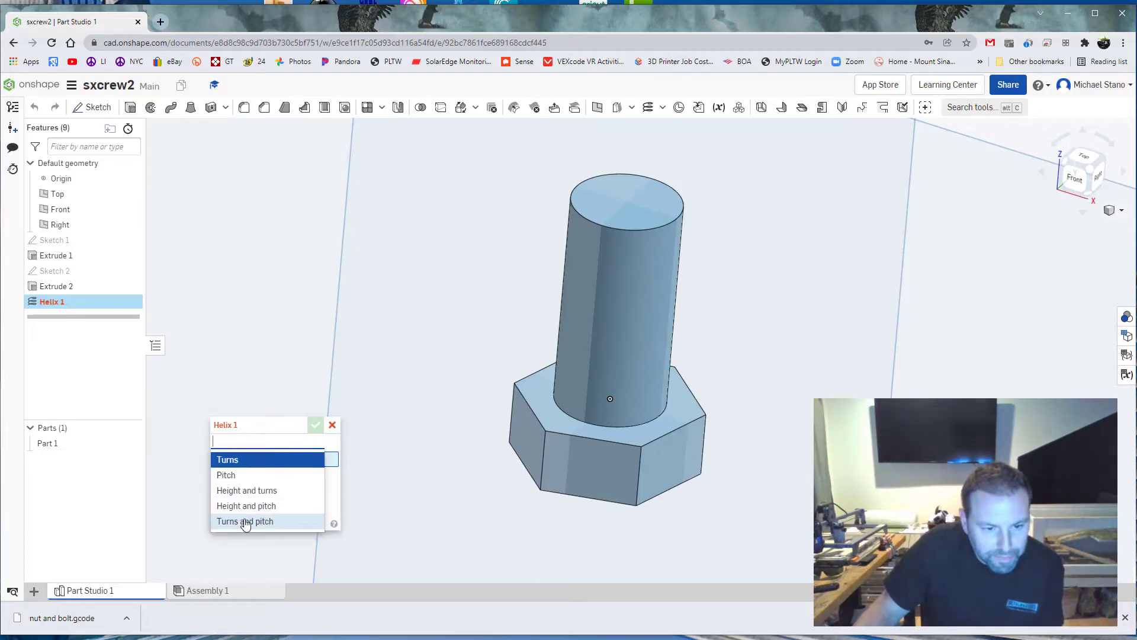
{"action": "left_click", "coordinate": [245, 491]}
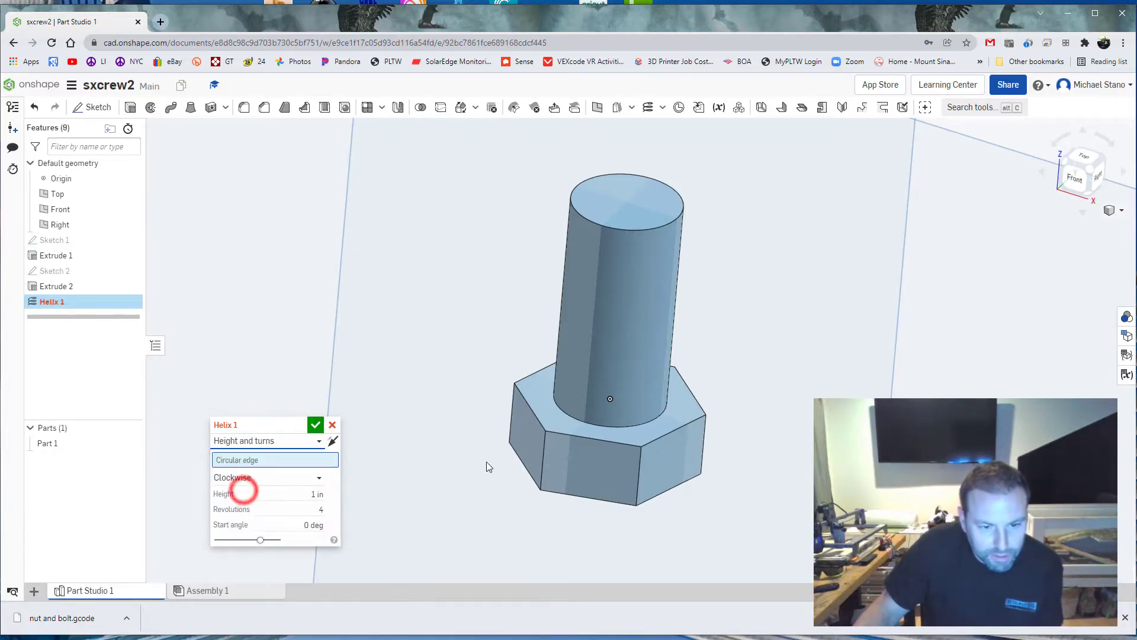
{"action": "scroll", "coordinate": [487, 460], "scroll_direction": "up", "scroll_amount": 3}
{"action": "left_click", "coordinate": [651, 395]}
{"action": "right_click_drag", "start_coordinate": [489, 325], "coordinate": [472, 301]}
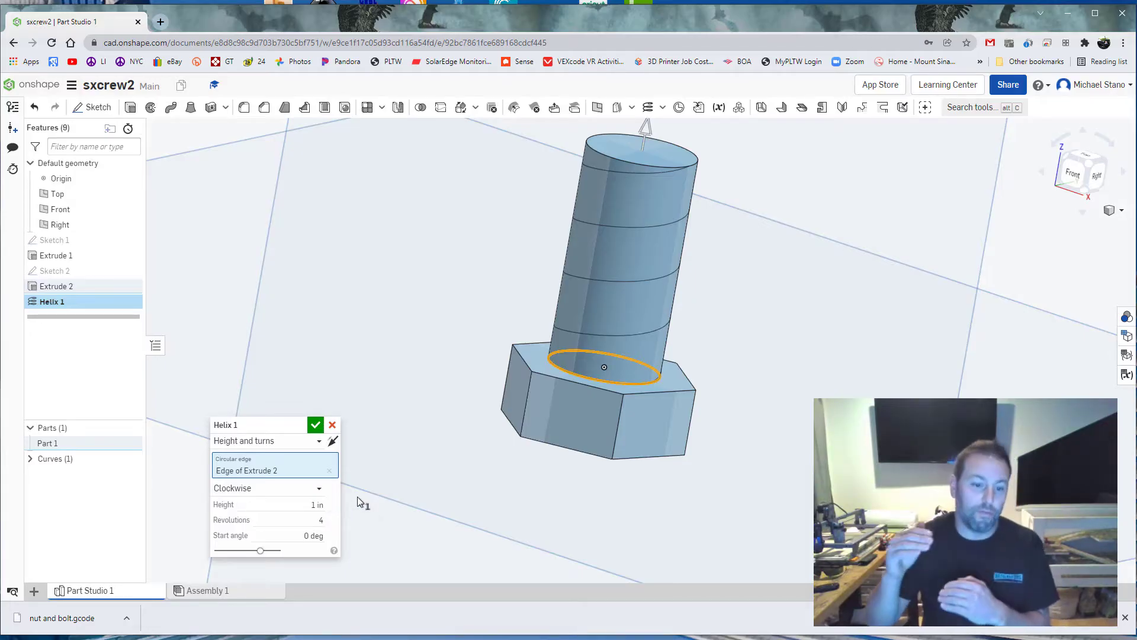
{"action": "left_click", "coordinate": [315, 425]}
Show a section view of the bolt cut along the Right plane
{"action": "key", "text": "shift+7"}
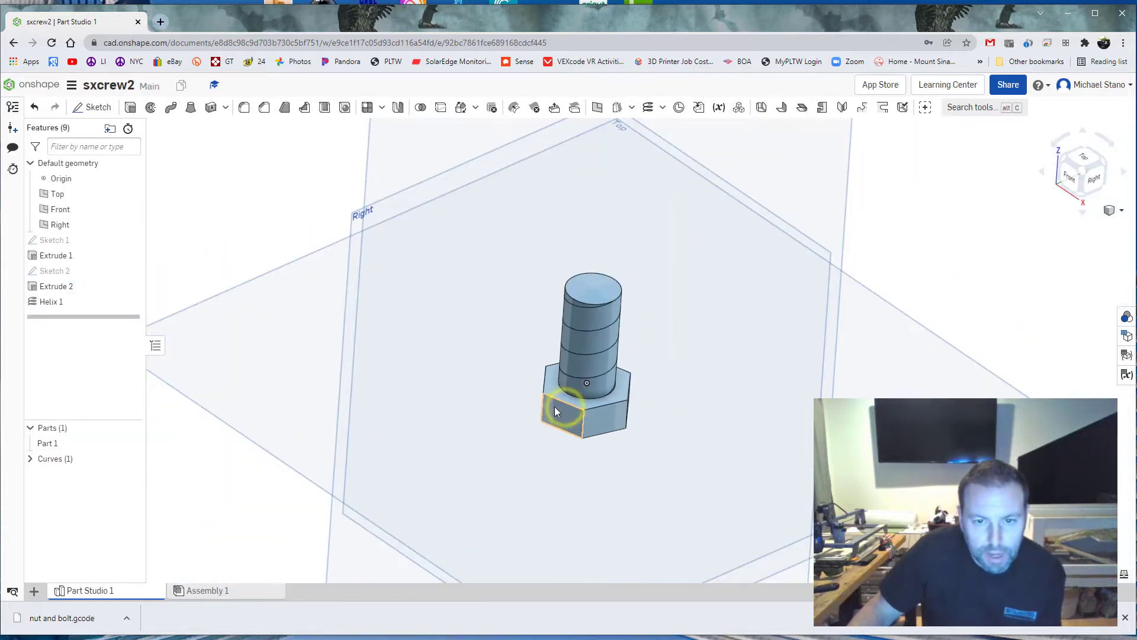
{"action": "scroll", "coordinate": [551, 385], "scroll_direction": "up", "scroll_amount": 3}
{"action": "right_click_drag", "start_coordinate": [546, 357], "coordinate": [605, 320]}
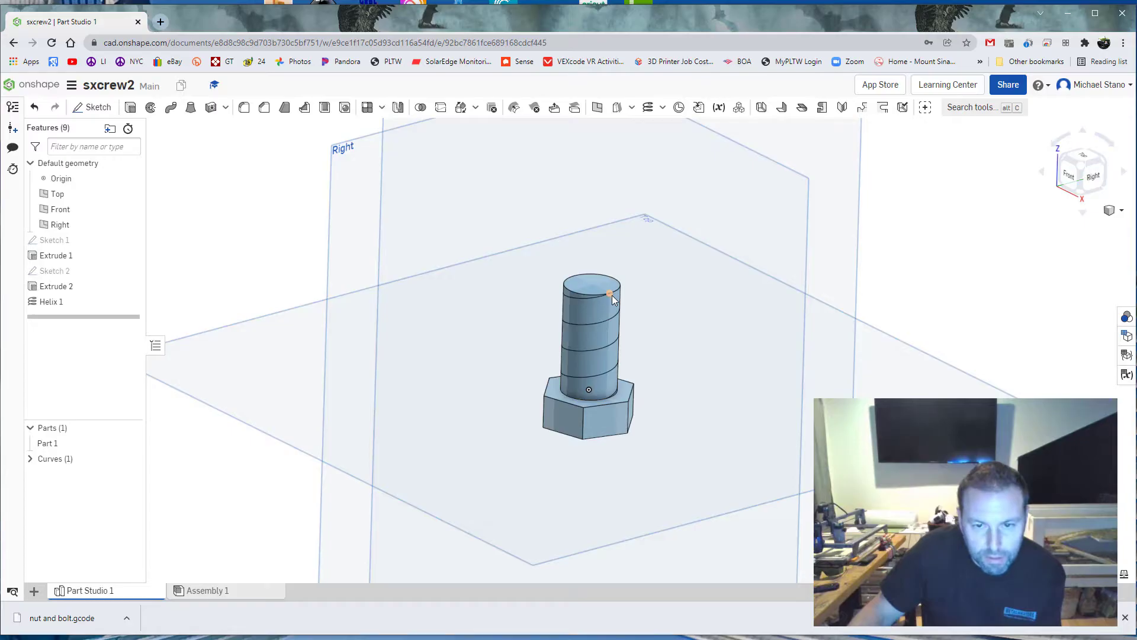
{"action": "scroll", "coordinate": [613, 295], "scroll_direction": "down", "scroll_amount": 4}
{"action": "scroll", "coordinate": [667, 224], "scroll_direction": "up", "scroll_amount": 4}
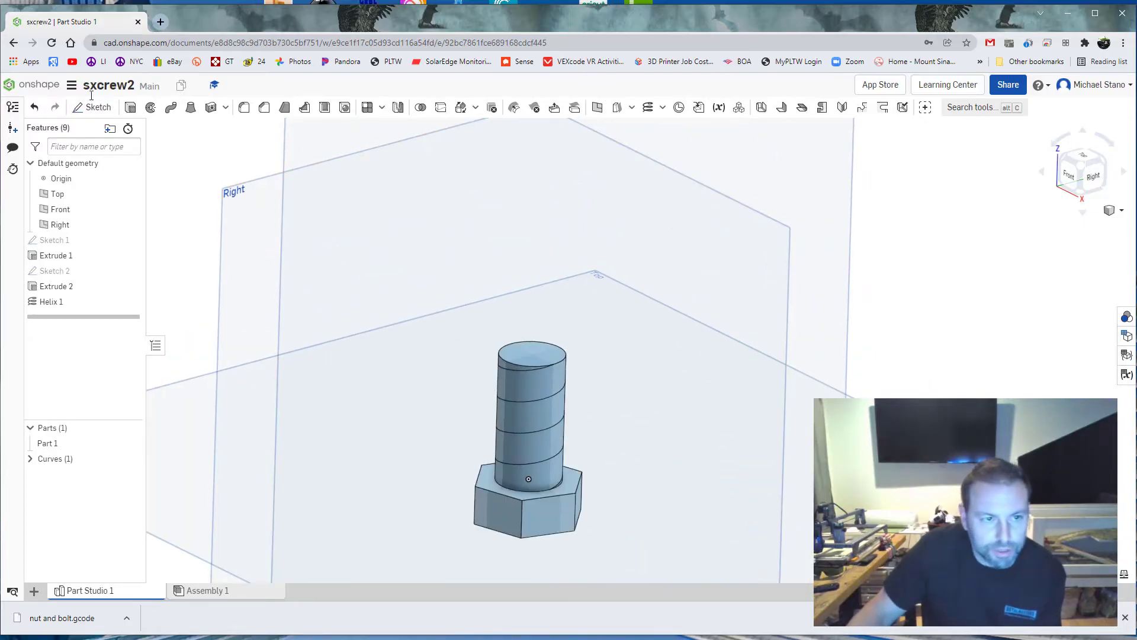
{"action": "left_click", "coordinate": [1107, 214]}
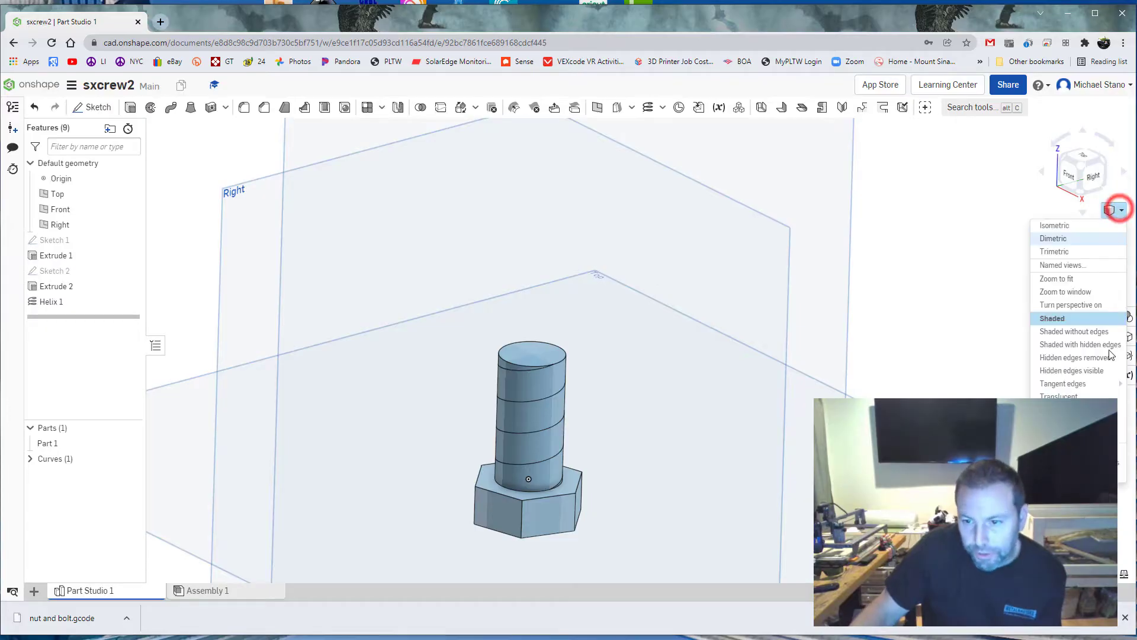
{"action": "left_click", "coordinate": [1064, 319]}
{"action": "left_click", "coordinate": [760, 242]}
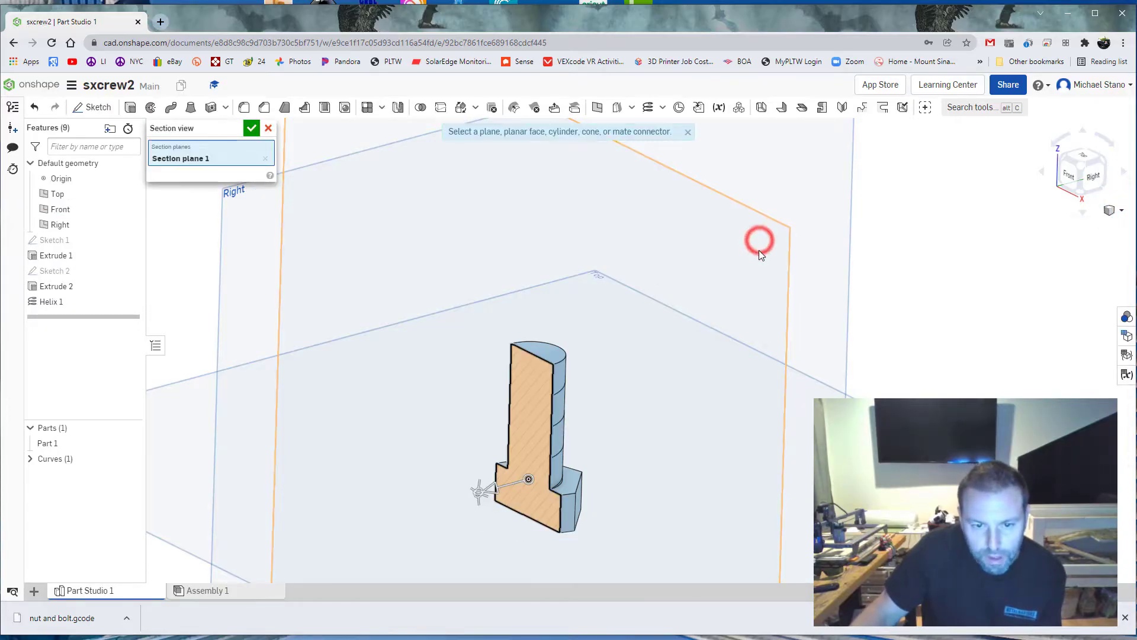
{"action": "left_click", "coordinate": [254, 128]}
Draw a triangular thread profile with lines at the shaft's top corner on the Front plane
{"action": "left_click", "coordinate": [94, 107]}
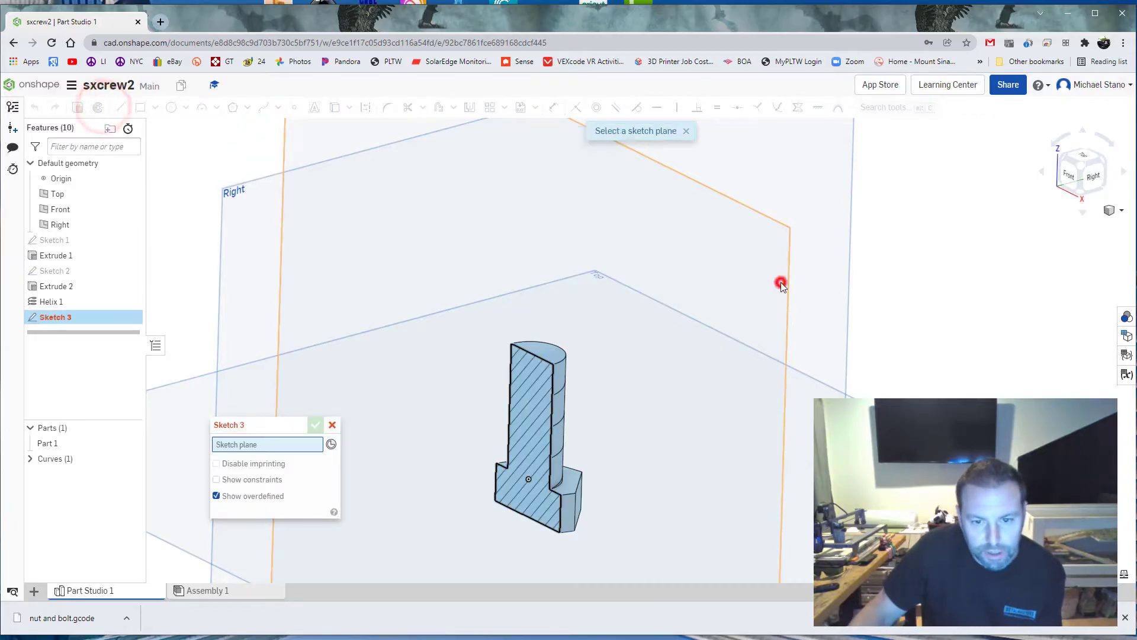
{"action": "left_click", "coordinate": [782, 285]}
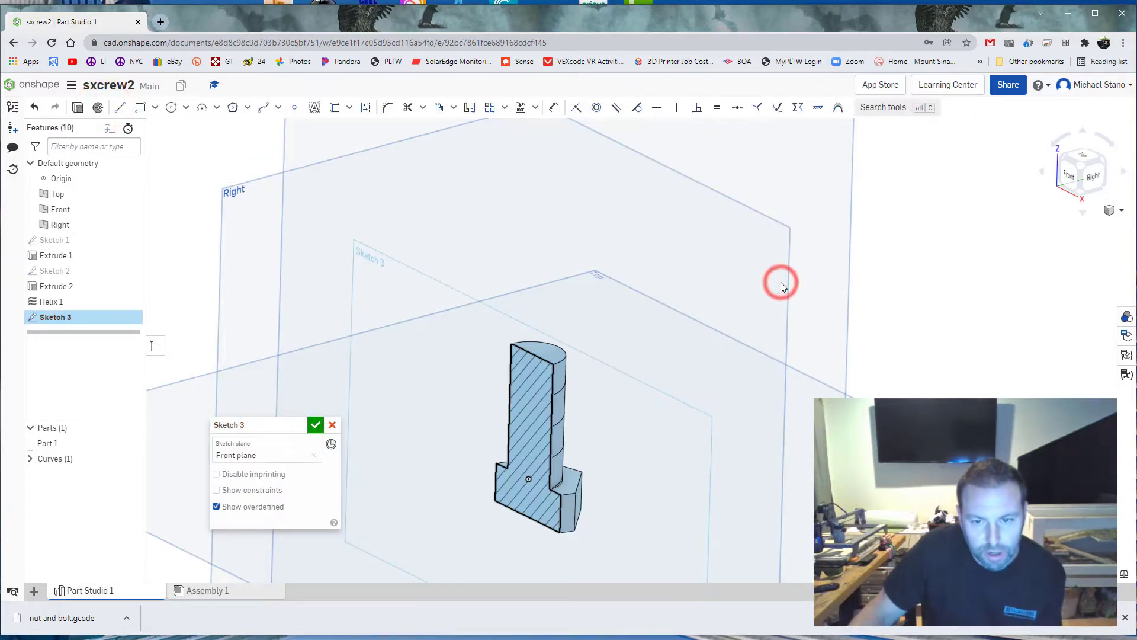
{"action": "left_click", "coordinate": [1073, 175]}
{"action": "scroll", "coordinate": [808, 327], "scroll_direction": "up", "scroll_amount": 5}
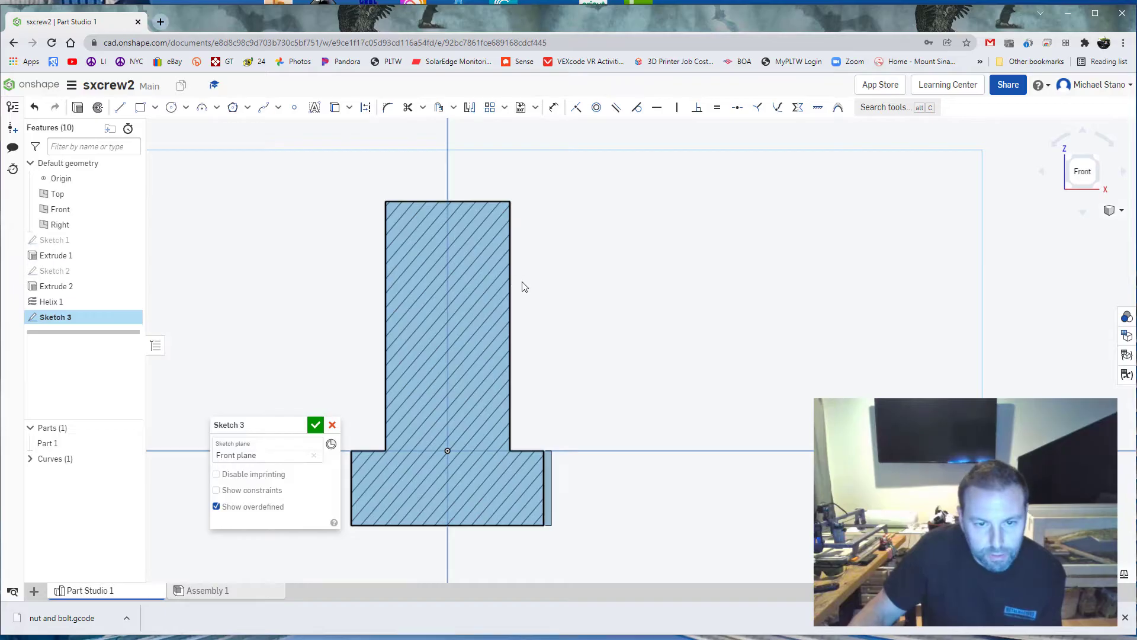
{"action": "mouse_move", "coordinate": [524, 287]}
{"action": "right_mouse_down"}
{"action": "mouse_move", "coordinate": [485, 293]}
{"action": "mouse_move", "coordinate": [468, 275]}
{"action": "right_mouse_up"}
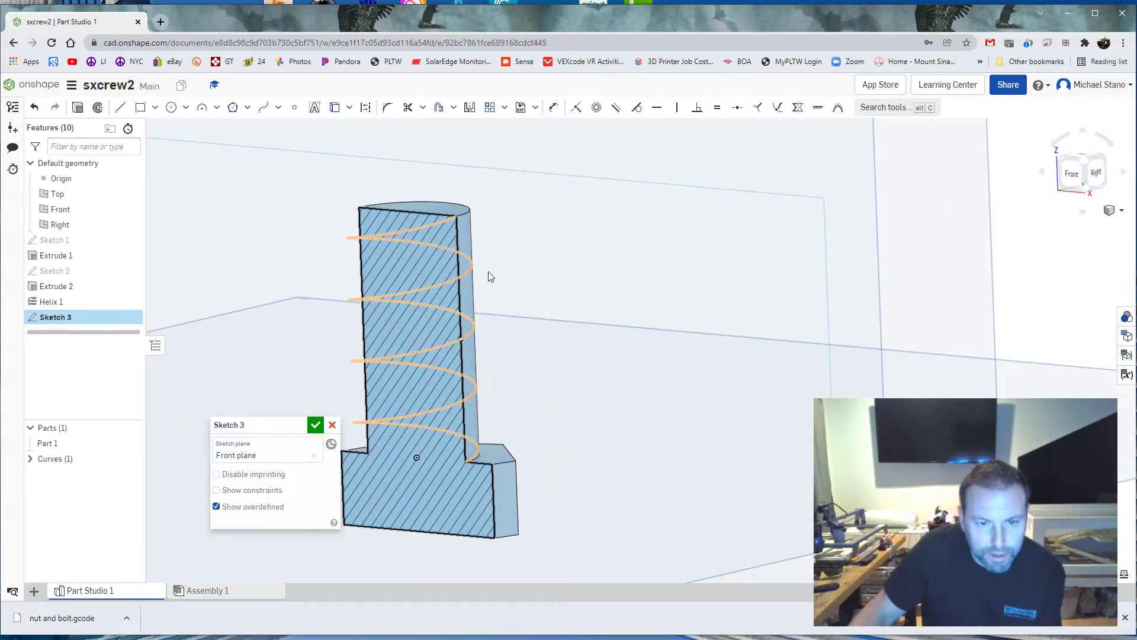
{"action": "left_click", "coordinate": [1077, 175]}
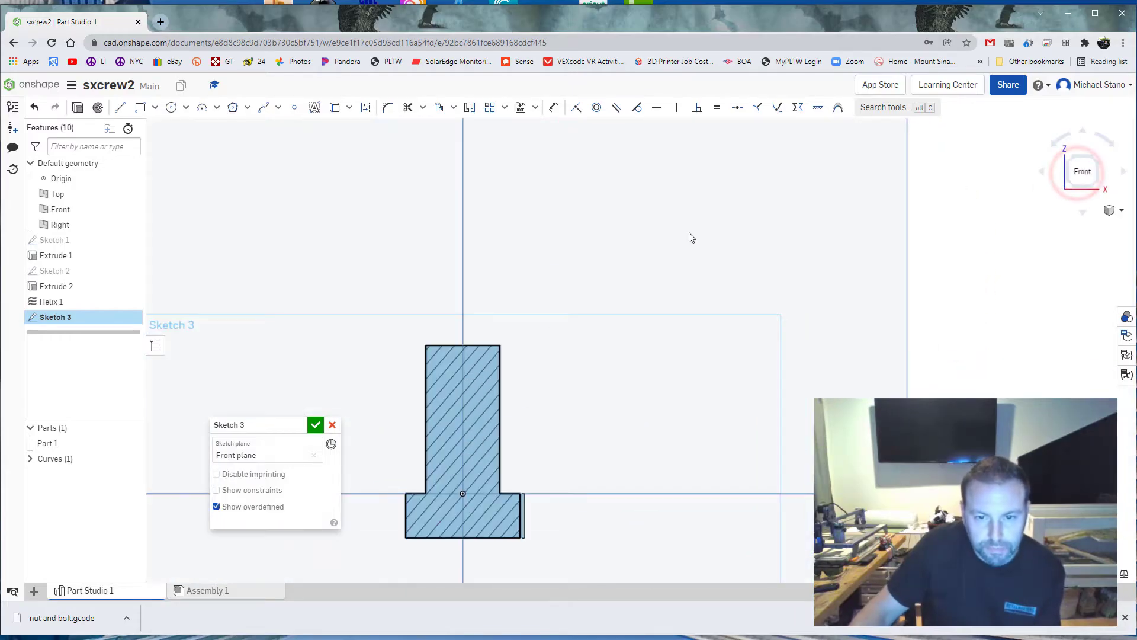
{"action": "left_click", "coordinate": [120, 107]}
{"action": "scroll", "coordinate": [501, 305], "scroll_direction": "up", "scroll_amount": 3}
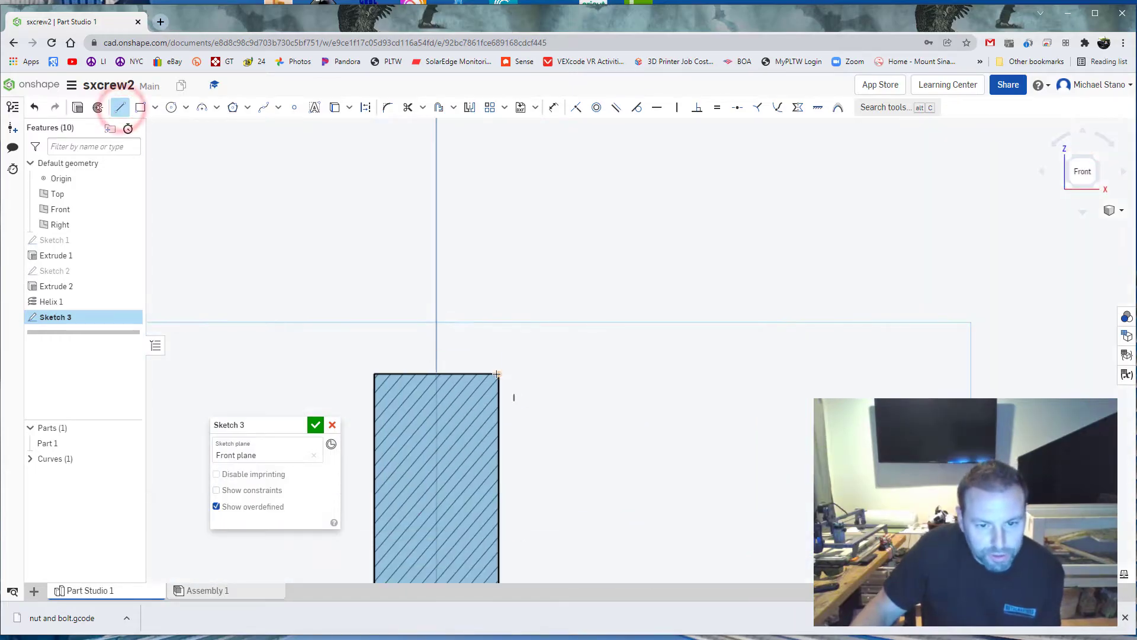
{"action": "scroll", "coordinate": [513, 385], "scroll_direction": "up", "scroll_amount": 5}
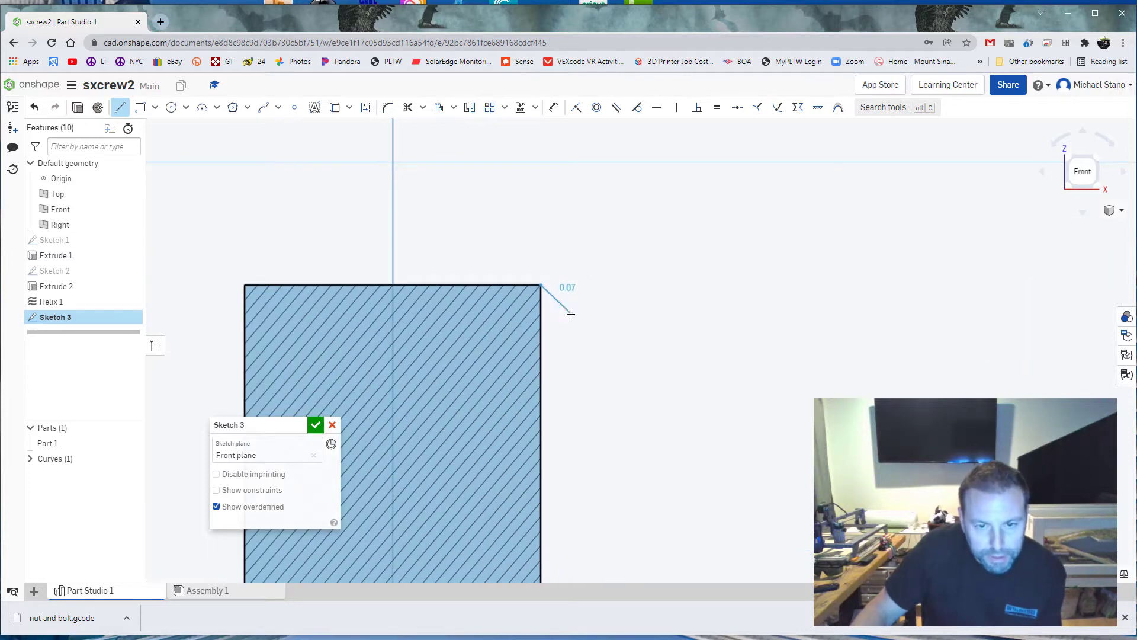
{"action": "scroll", "coordinate": [573, 312], "scroll_direction": "up", "scroll_amount": 1}
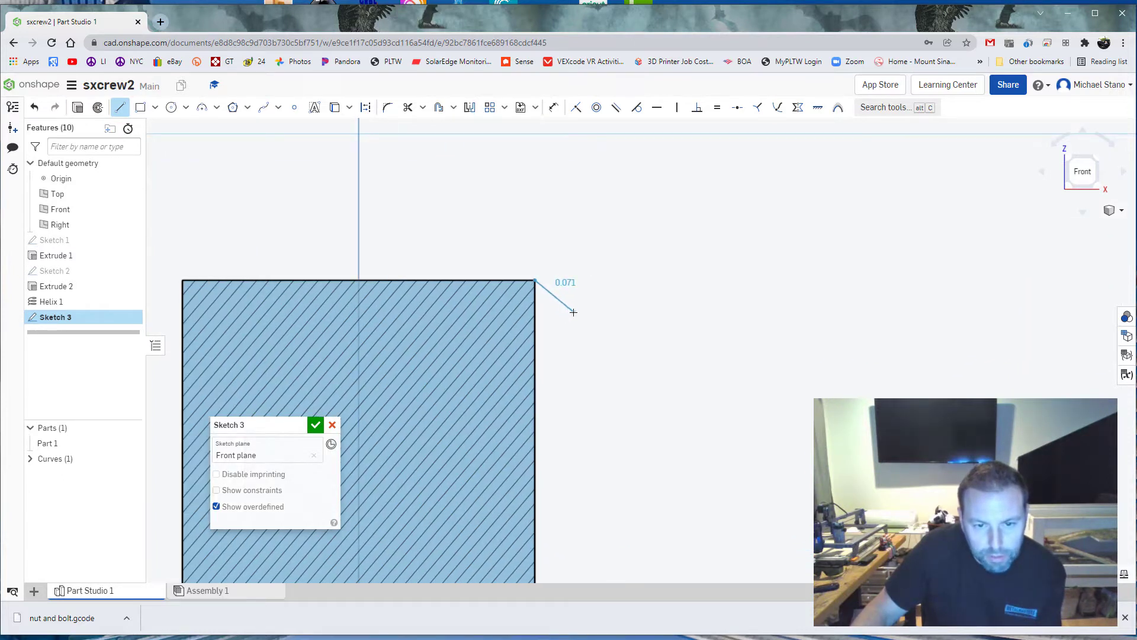
{"action": "left_click", "coordinate": [573, 311]}
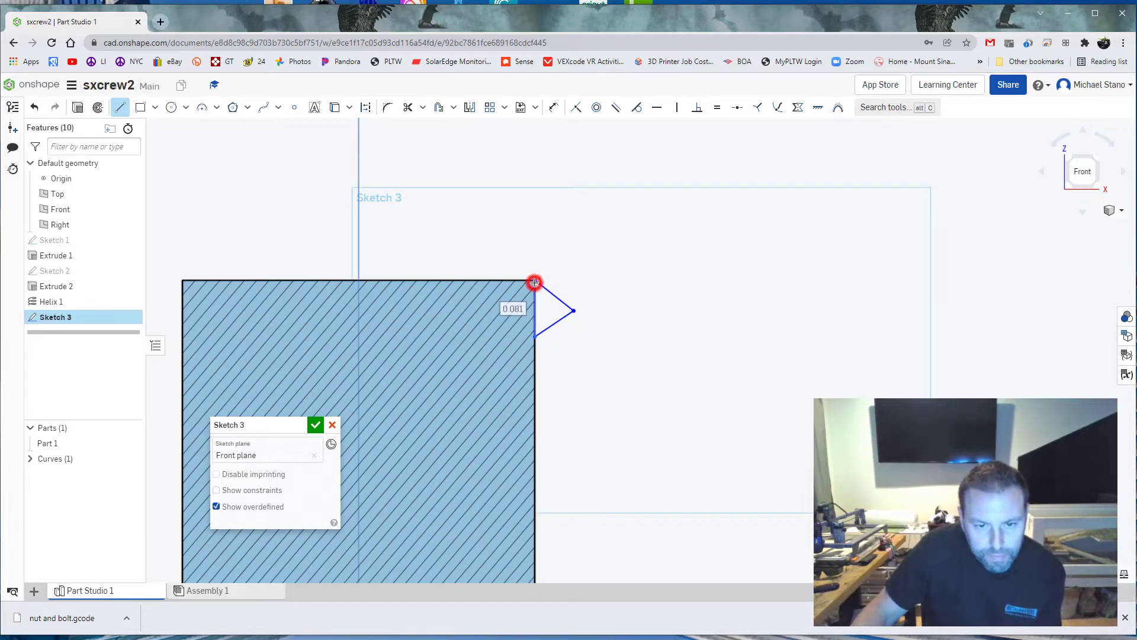
{"action": "scroll", "coordinate": [535, 282], "scroll_direction": "up", "scroll_amount": 2}
{"action": "key", "text": "Escape"}
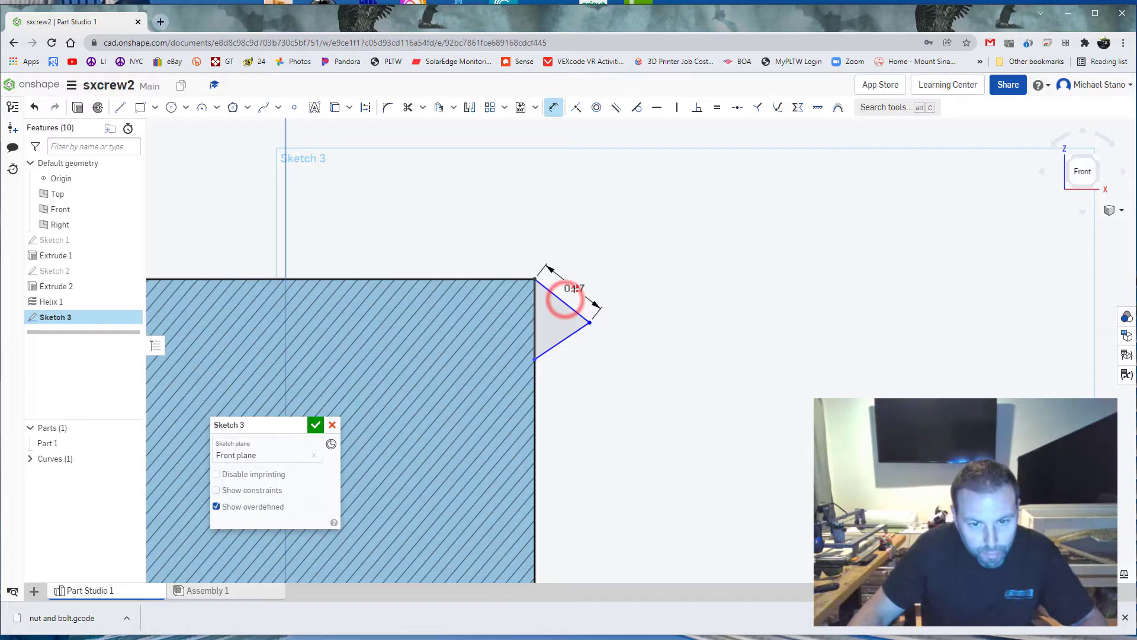
Dimension all three triangle sides to 0.08 and finish Sketch 3
{"action": "left_click", "coordinate": [574, 289]}
{"action": "type", "text": "0.08"}
{"action": "key", "text": "Return"}
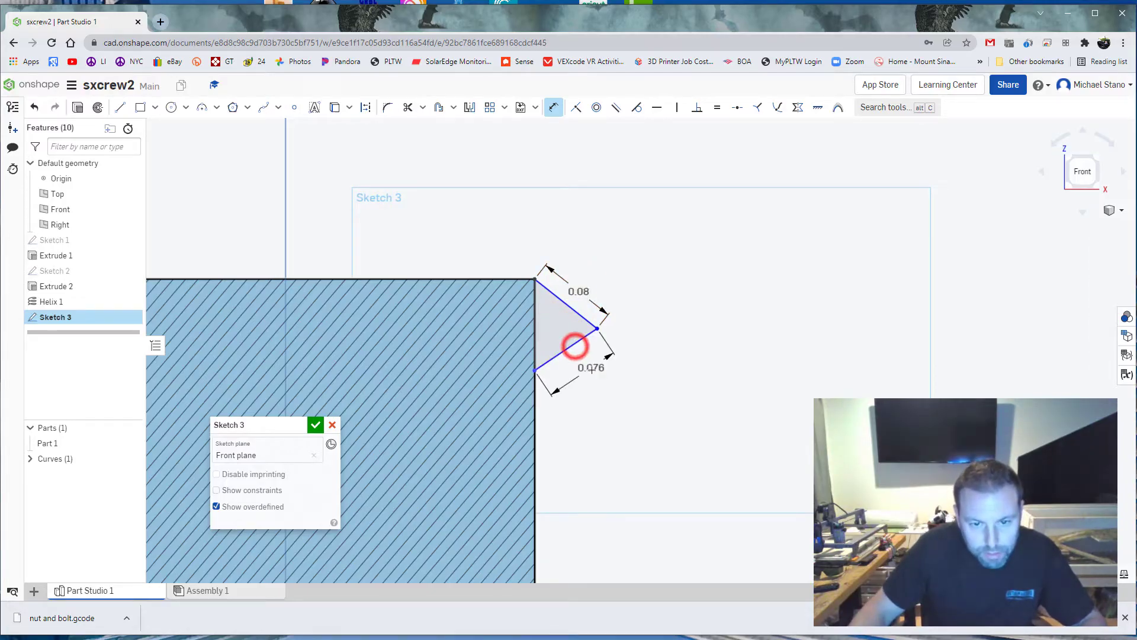
{"action": "double_click", "coordinate": [592, 368]}
{"action": "type", "text": ".08"}
{"action": "key", "text": "Return"}
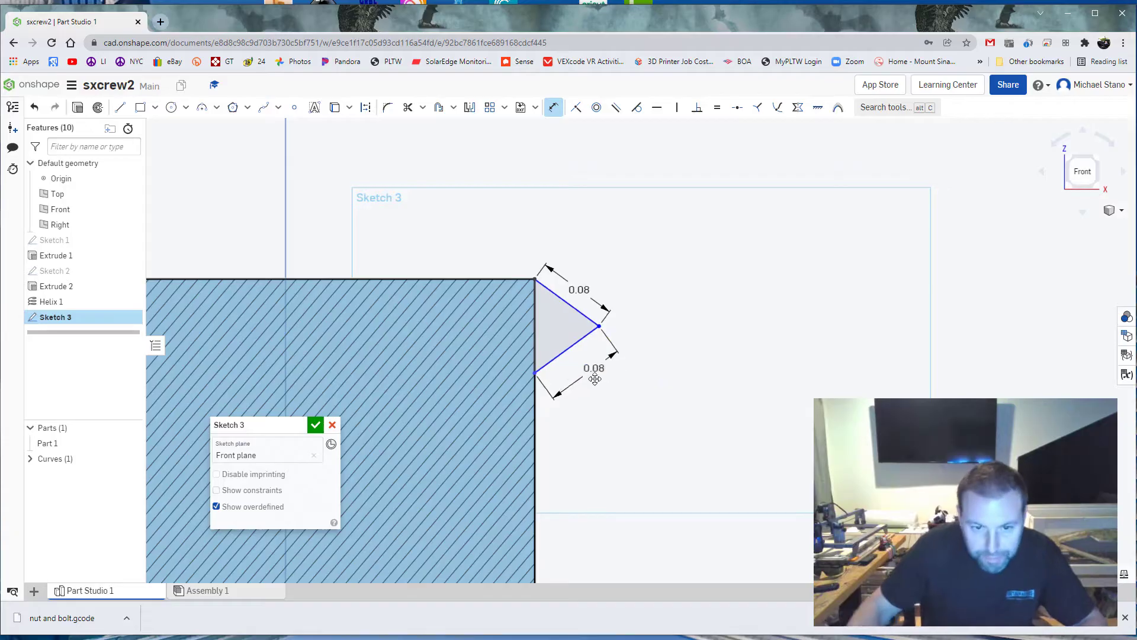
{"action": "left_click", "coordinate": [536, 341]}
{"action": "left_click", "coordinate": [509, 338]}
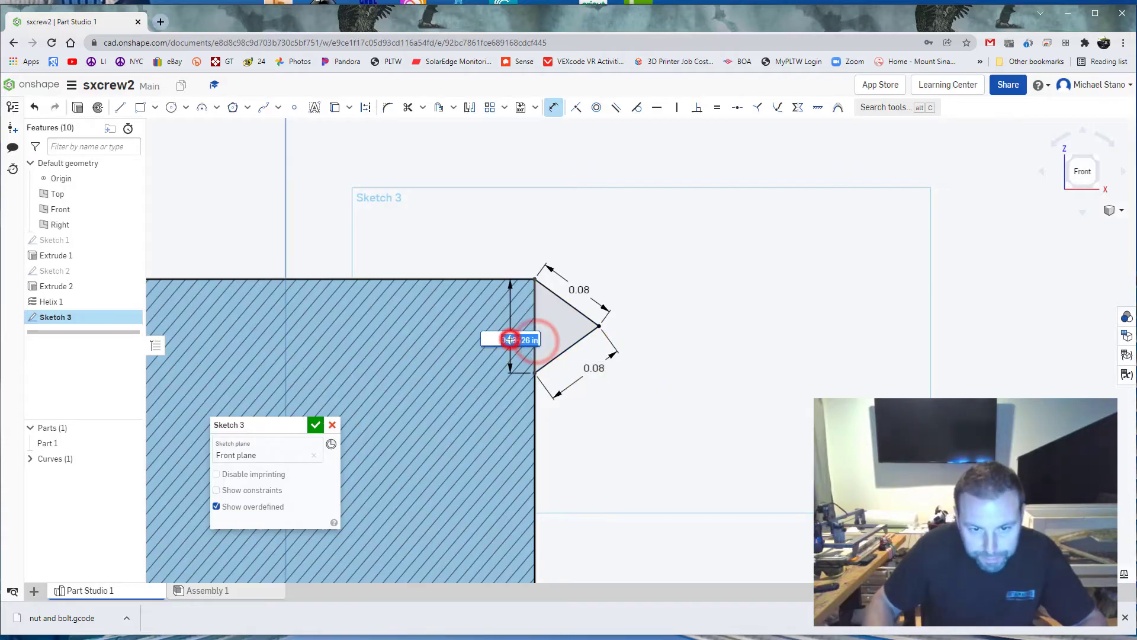
{"action": "type", "text": ".08"}
{"action": "key", "text": "Return"}
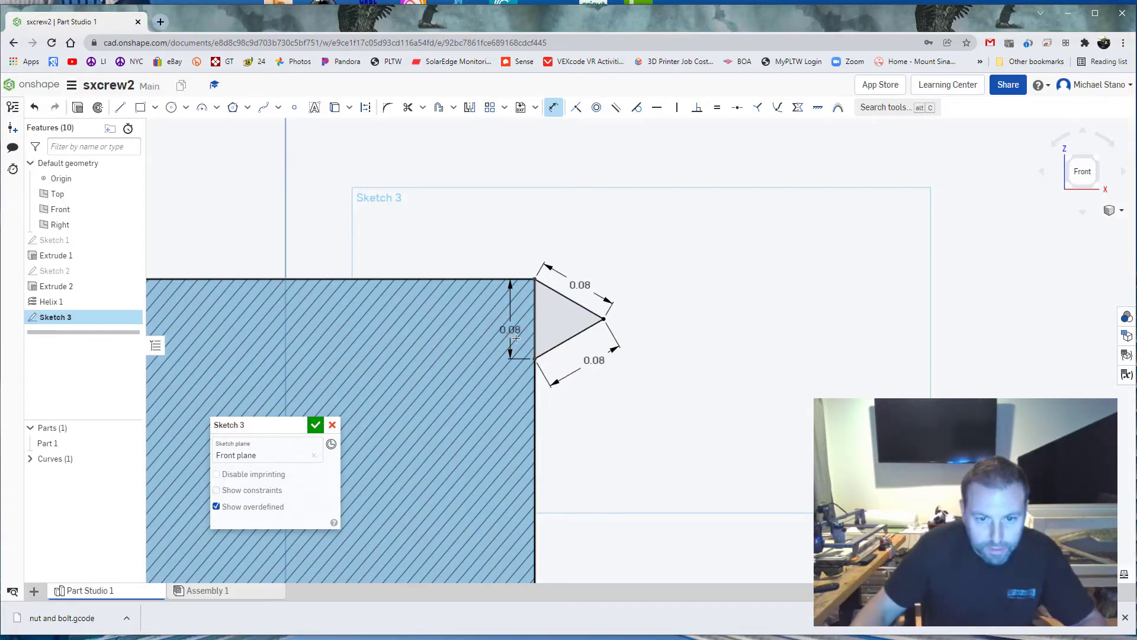
{"action": "scroll", "coordinate": [473, 411], "scroll_direction": "down", "scroll_amount": 3}
{"action": "right_click_drag", "start_coordinate": [355, 492], "coordinate": [416, 419]}
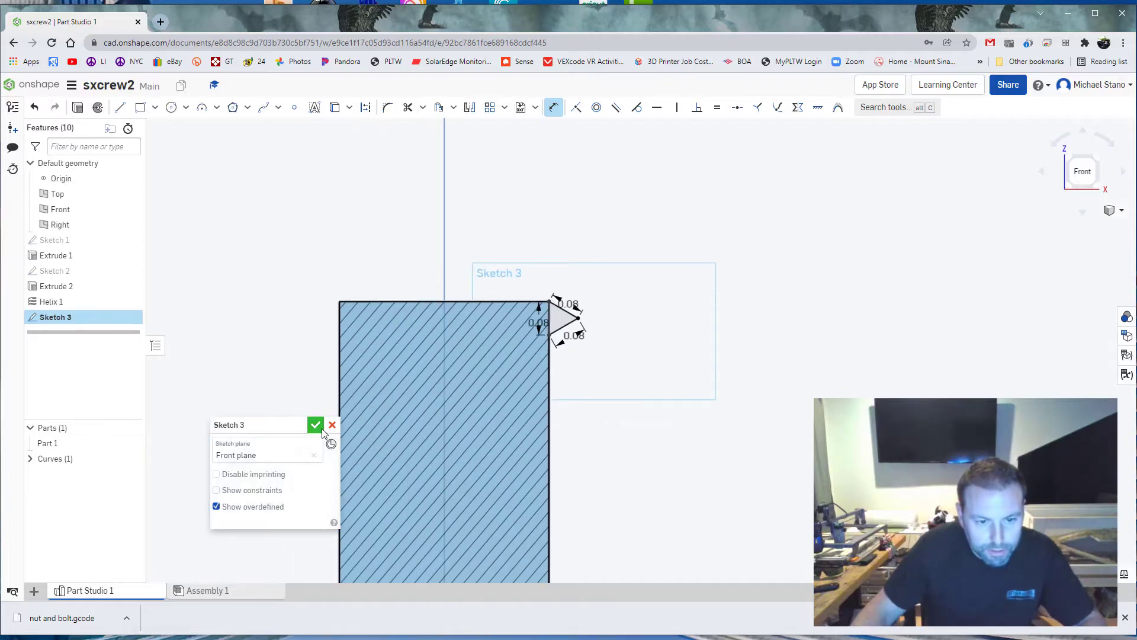
{"action": "left_click", "coordinate": [315, 424]}
Sweep the Sketch 3 triangle along the helix path to form the thread
{"action": "right_click_drag", "start_coordinate": [360, 365], "coordinate": [344, 380]}
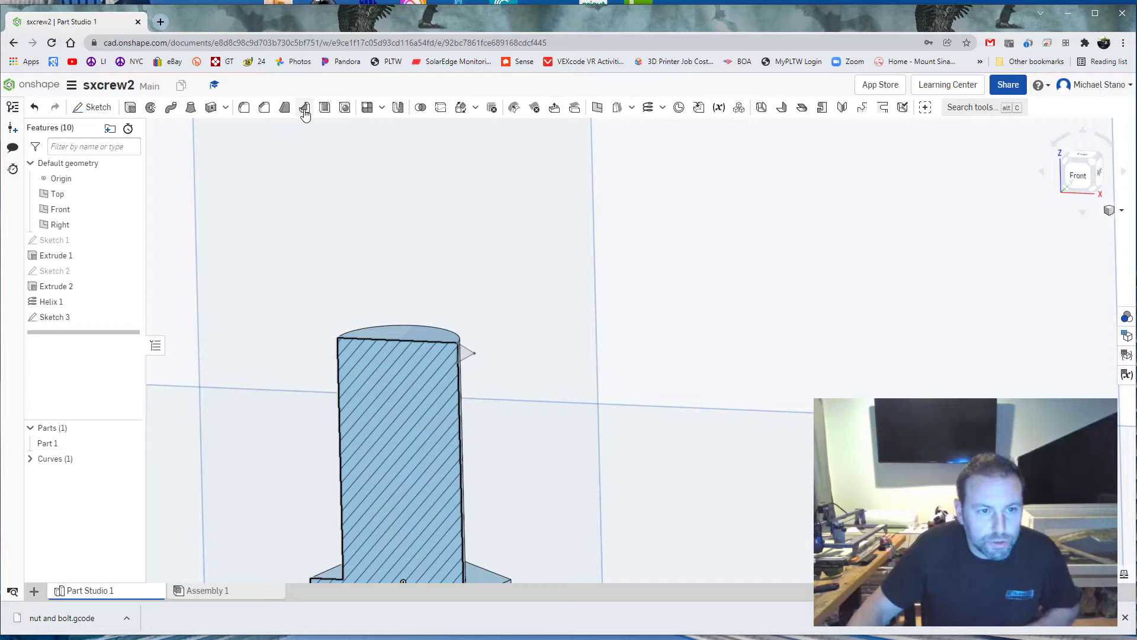
{"action": "left_click", "coordinate": [176, 107]}
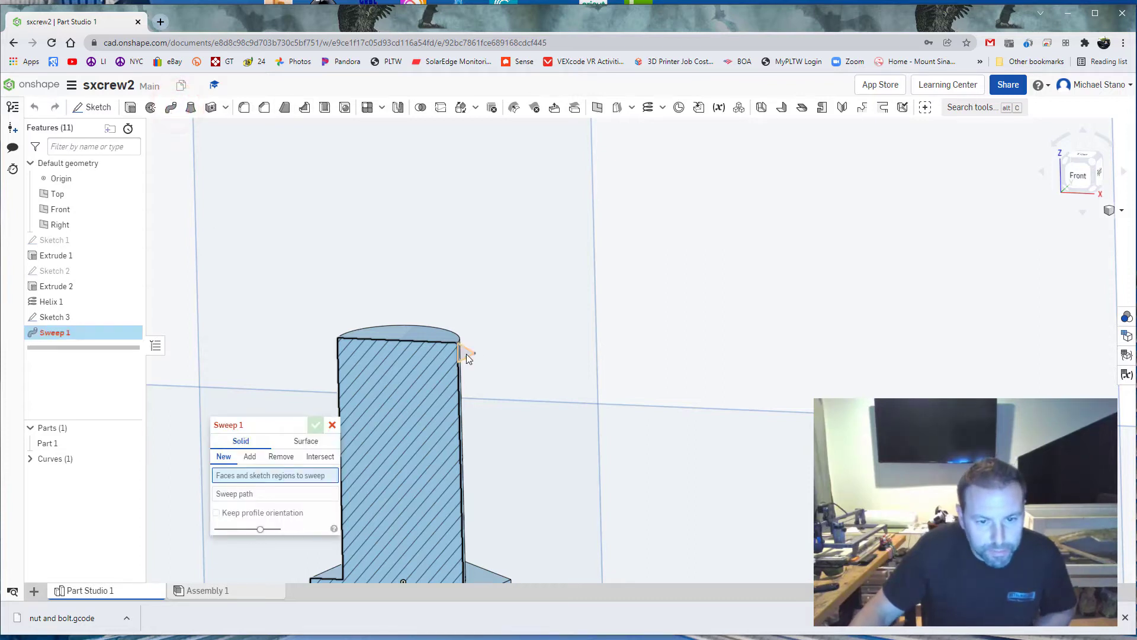
{"action": "left_click", "coordinate": [466, 354]}
{"action": "mouse_move", "coordinate": [519, 391]}
{"action": "right_mouse_down"}
{"action": "mouse_move", "coordinate": [521, 374]}
{"action": "mouse_move", "coordinate": [503, 378]}
{"action": "mouse_move", "coordinate": [415, 421]}
{"action": "mouse_move", "coordinate": [411, 372]}
{"action": "mouse_move", "coordinate": [552, 314]}
{"action": "mouse_move", "coordinate": [516, 366]}
{"action": "mouse_move", "coordinate": [542, 358]}
{"action": "right_mouse_up"}
{"action": "left_click", "coordinate": [235, 504]}
{"action": "left_click", "coordinate": [384, 389]}
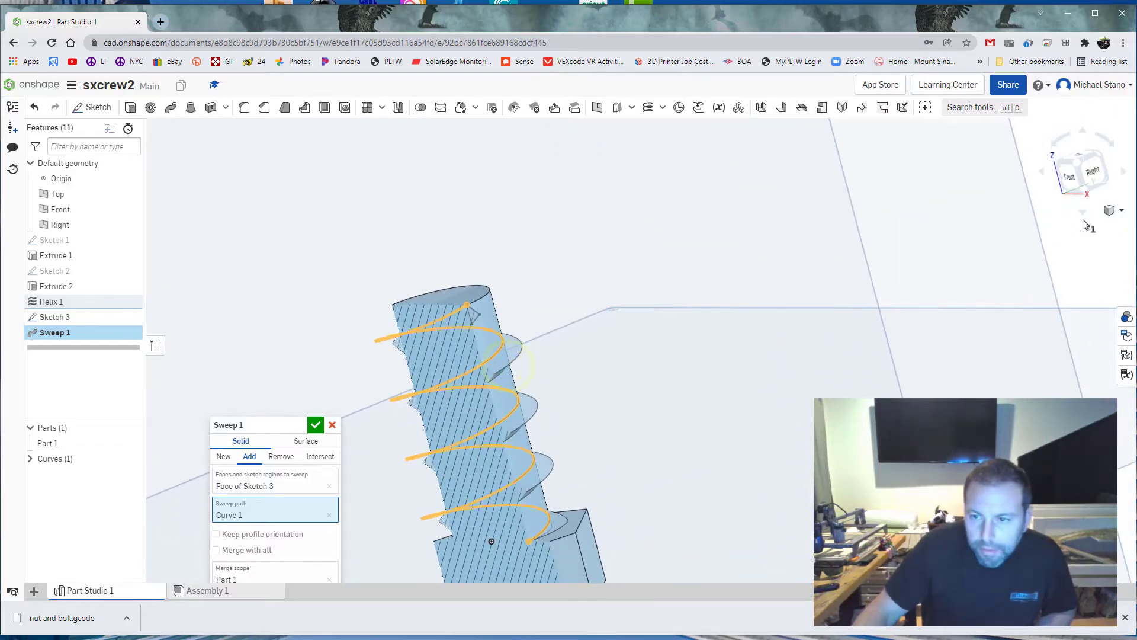
{"action": "left_click", "coordinate": [1110, 210]}
{"action": "left_click", "coordinate": [1054, 225]}
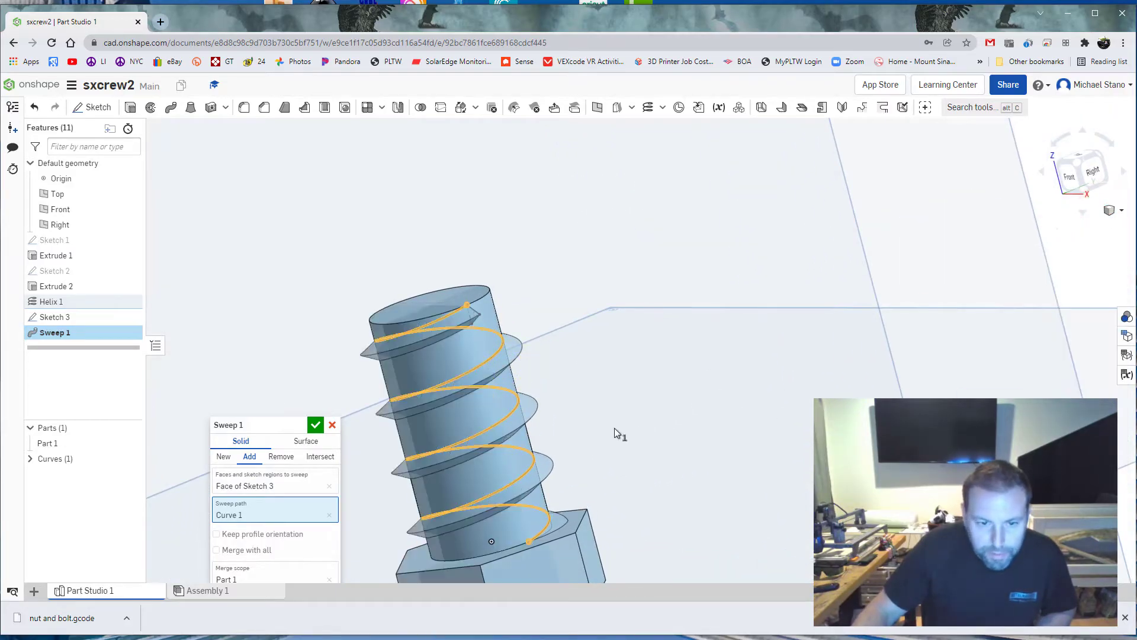
{"action": "mouse_move", "coordinate": [617, 431]}
{"action": "right_mouse_down"}
{"action": "mouse_move", "coordinate": [642, 337]}
{"action": "mouse_move", "coordinate": [637, 345]}
{"action": "mouse_move", "coordinate": [669, 336]}
{"action": "right_mouse_up"}
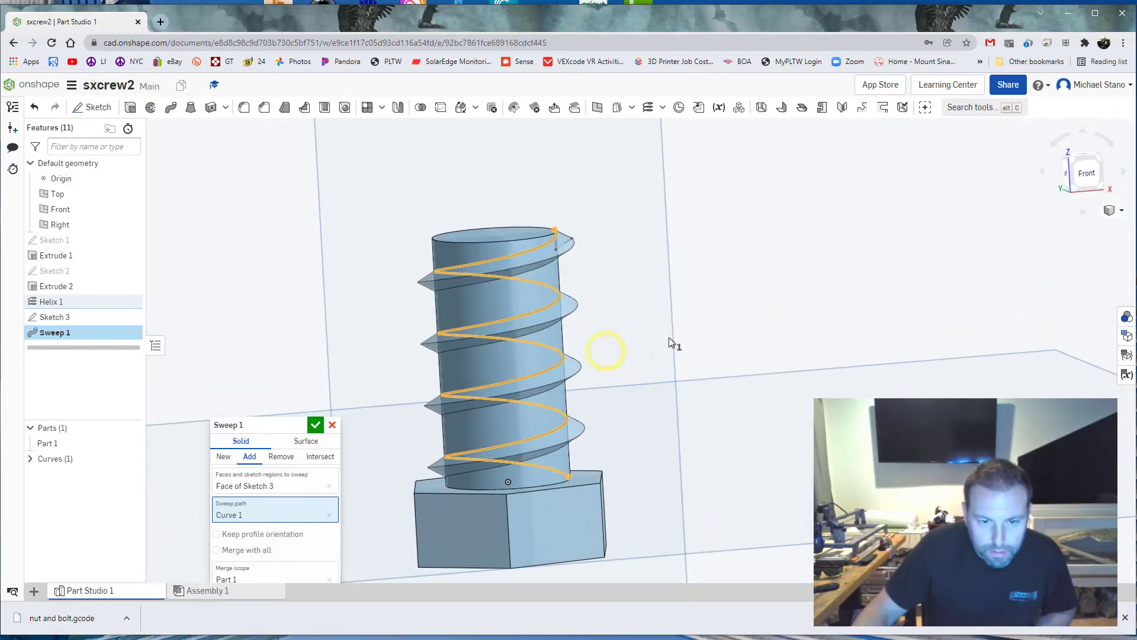
{"action": "left_click", "coordinate": [314, 425]}
{"action": "scroll", "coordinate": [367, 422], "scroll_direction": "up", "scroll_amount": 2}
{"action": "scroll", "coordinate": [415, 398], "scroll_direction": "down", "scroll_amount": 2}
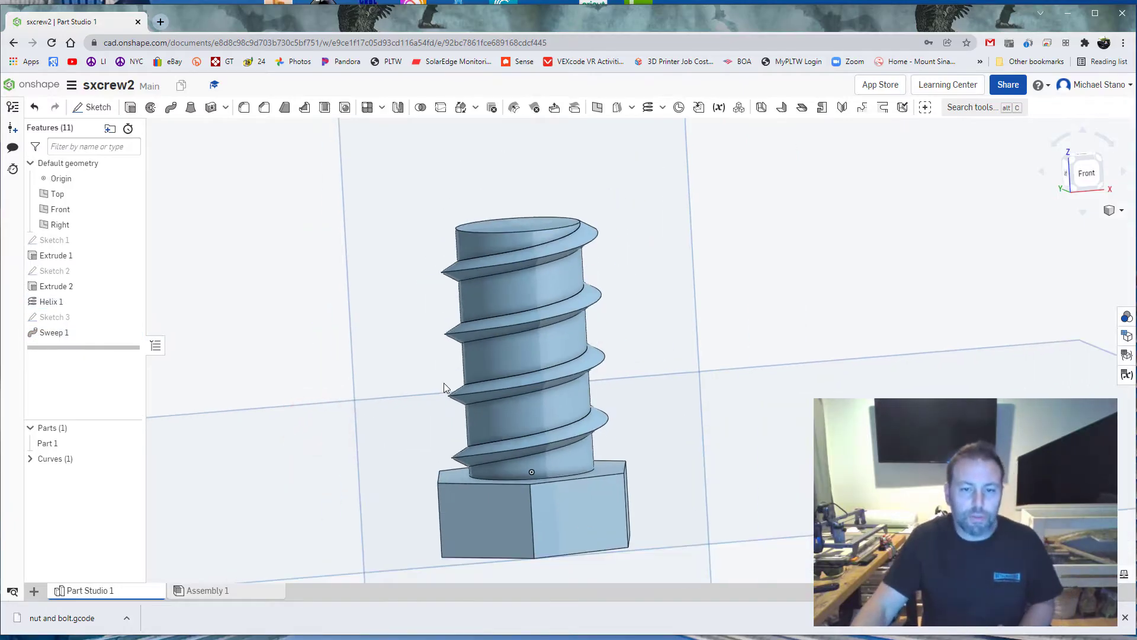
{"action": "right_click_drag", "start_coordinate": [466, 374], "coordinate": [494, 361]}
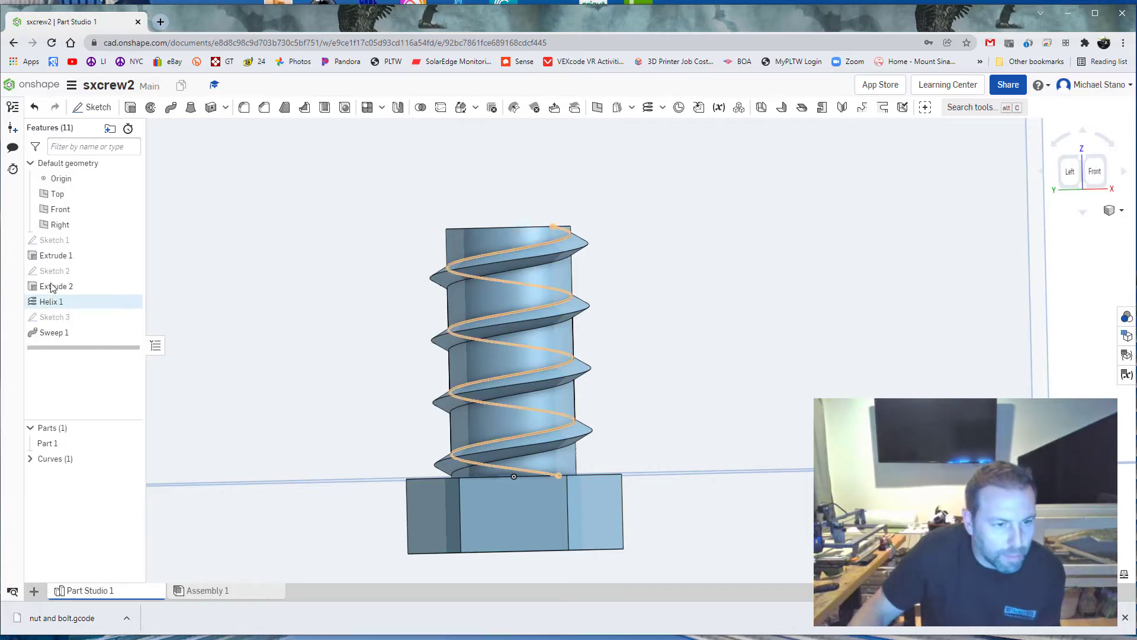
Open Sketch 3 and select the vertical dimension, then cancel the edit
{"action": "double_click", "coordinate": [52, 317]}
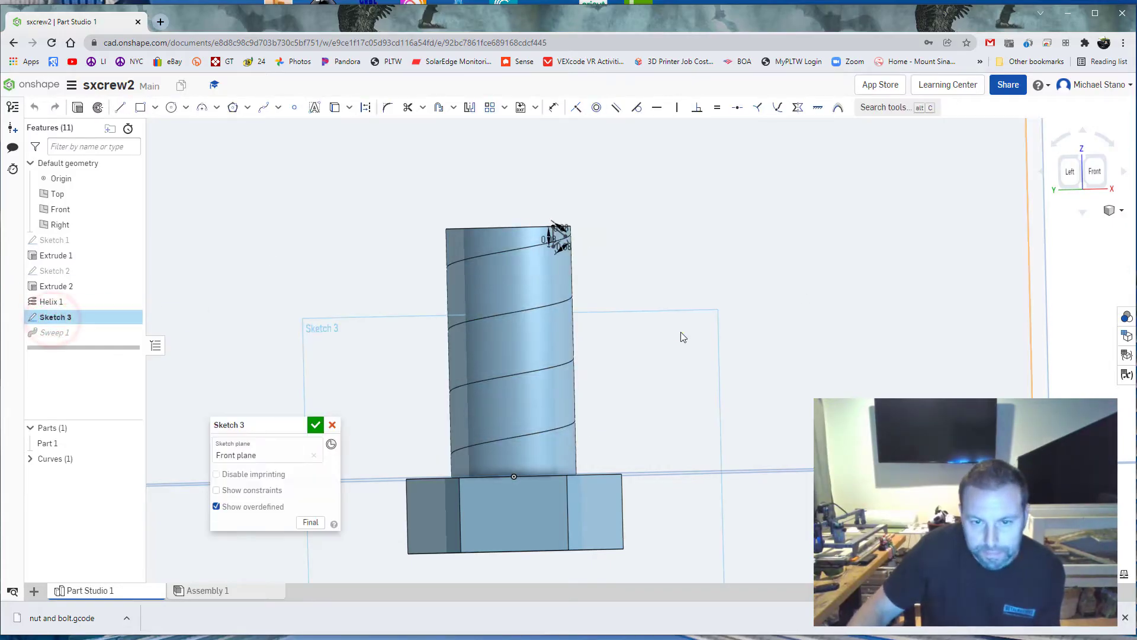
{"action": "right_click_drag", "start_coordinate": [680, 332], "coordinate": [623, 335]}
{"action": "scroll", "coordinate": [622, 335], "scroll_direction": "up", "scroll_amount": 6}
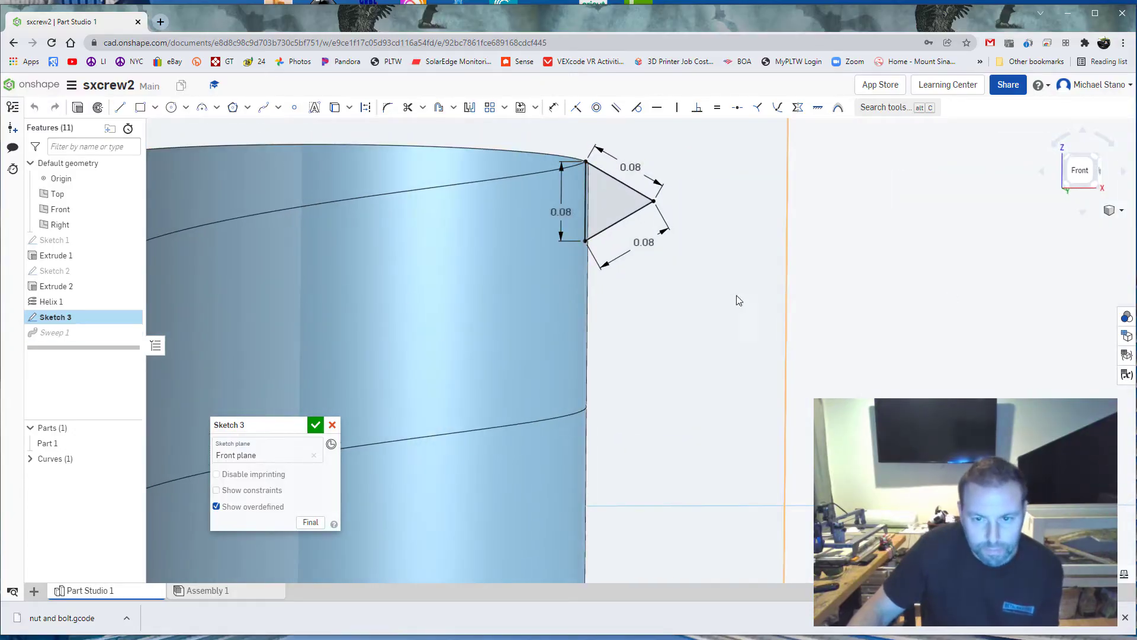
{"action": "left_click", "coordinate": [776, 304]}
{"action": "left_click", "coordinate": [999, 289]}
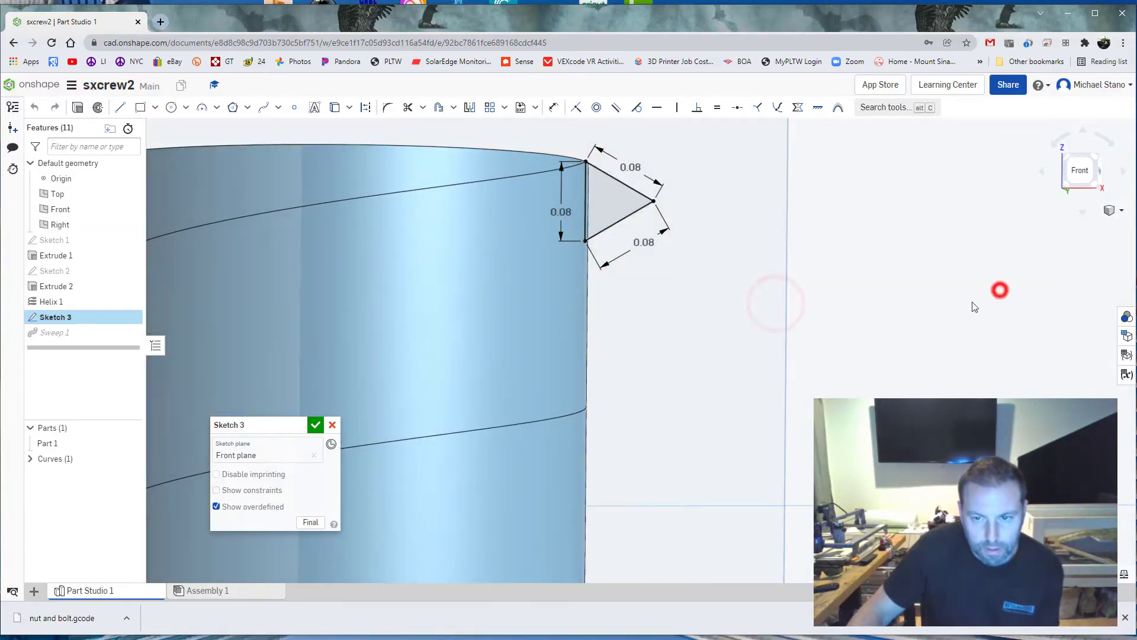
{"action": "left_click", "coordinate": [556, 209]}
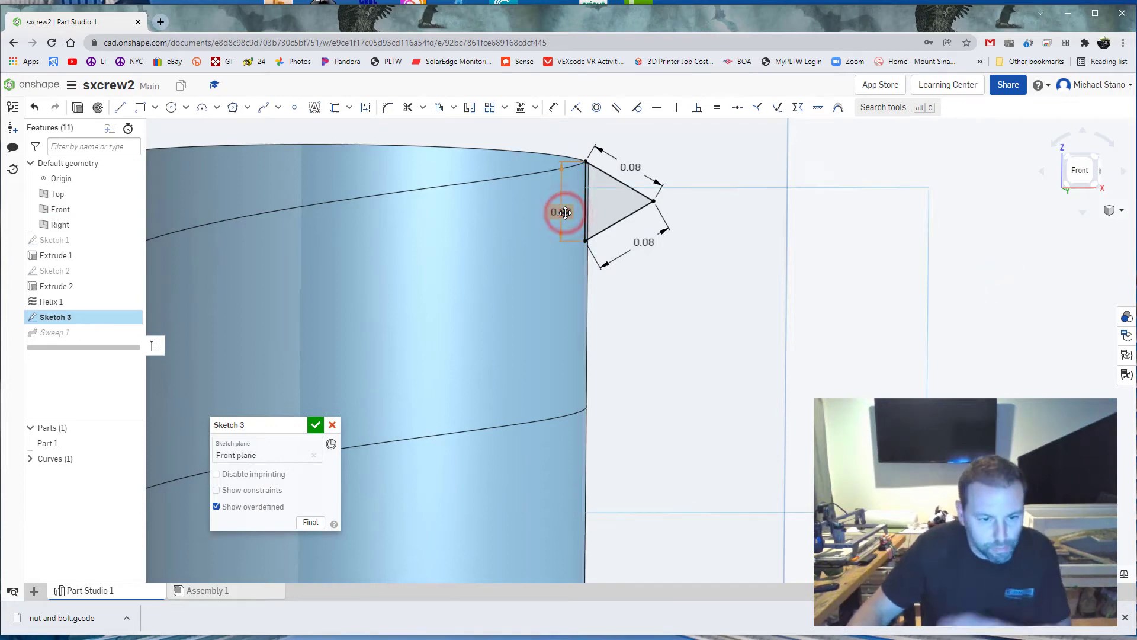
{"action": "left_click", "coordinate": [332, 425]}
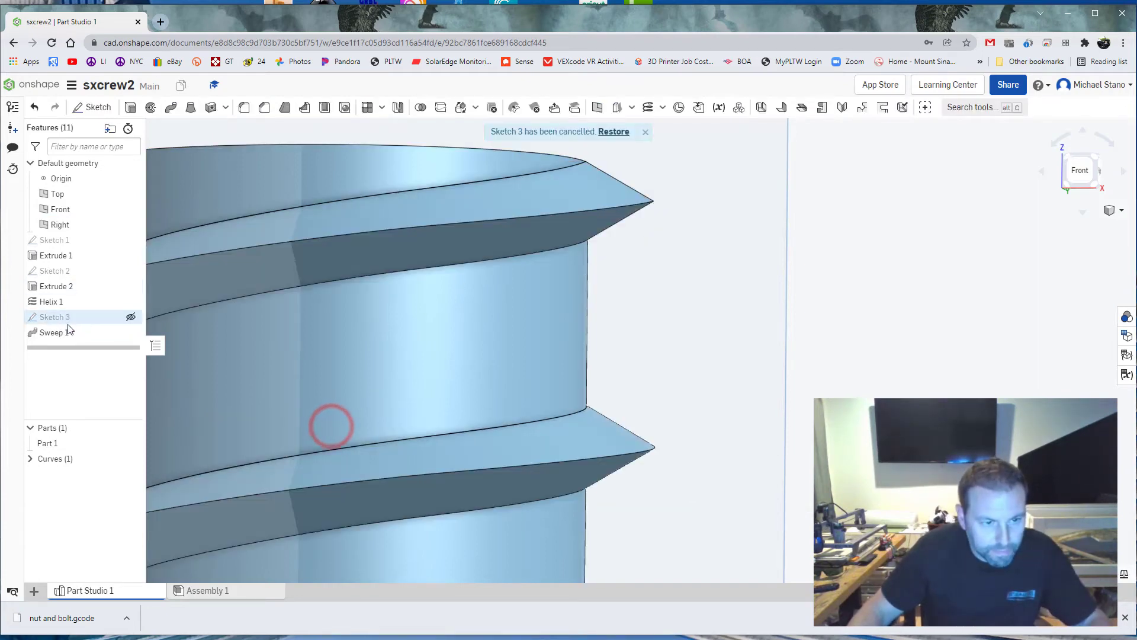
Change the profile's vertical side from 0.08 to 0.1 and finish Sketch 3
{"action": "double_click", "coordinate": [56, 317]}
{"action": "left_click", "coordinate": [562, 213]}
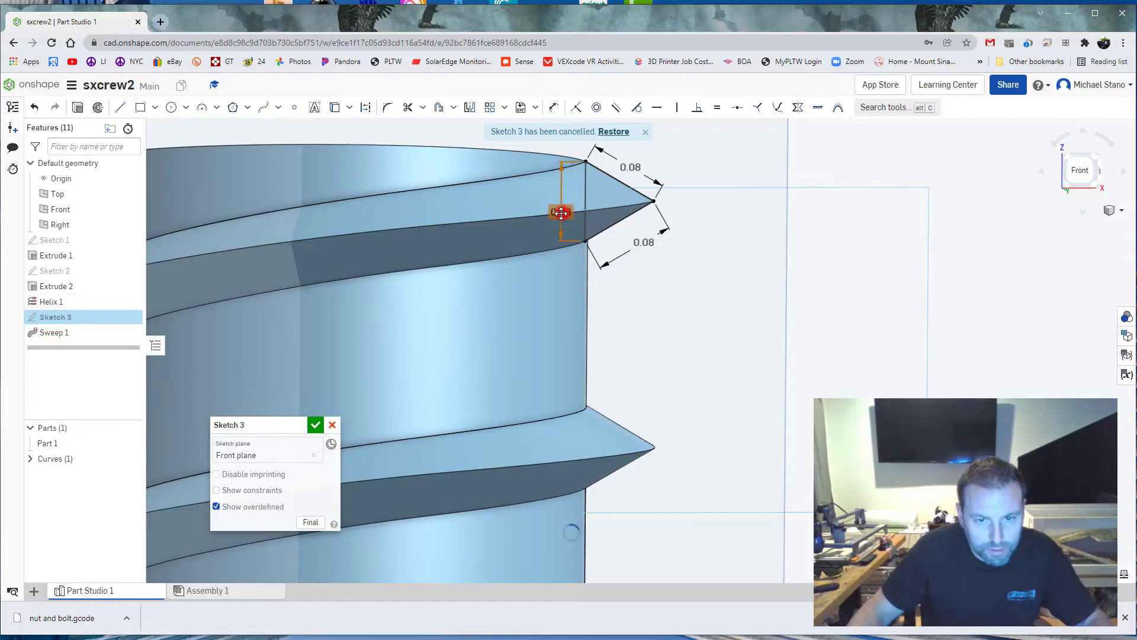
{"action": "double_click", "coordinate": [562, 212]}
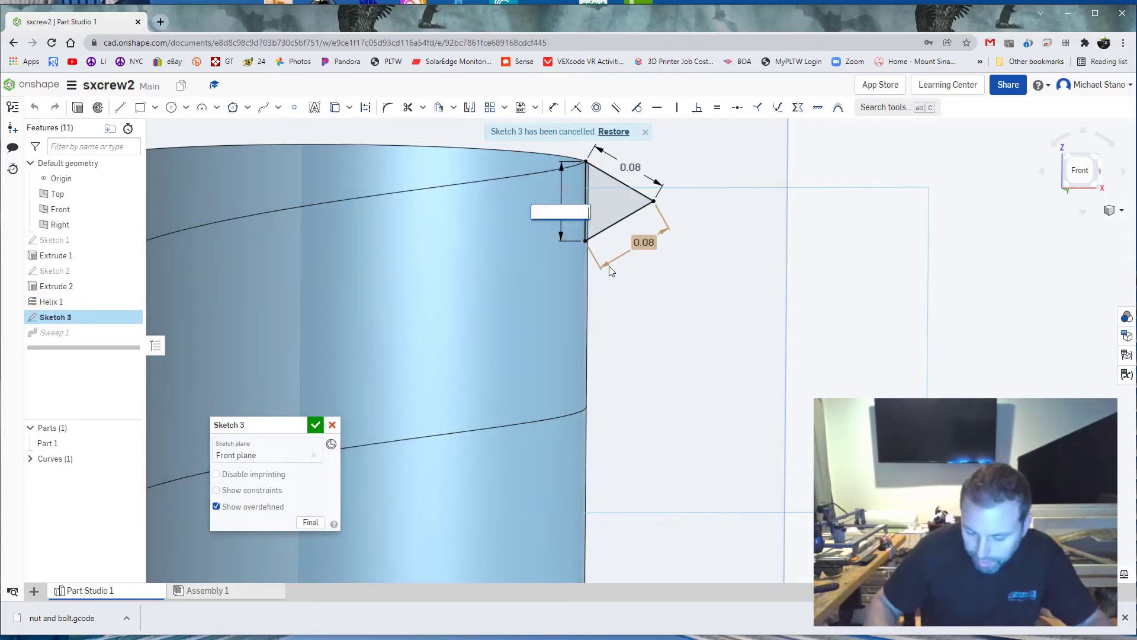
{"action": "type", "text": "0.1"}
{"action": "key", "text": "Return"}
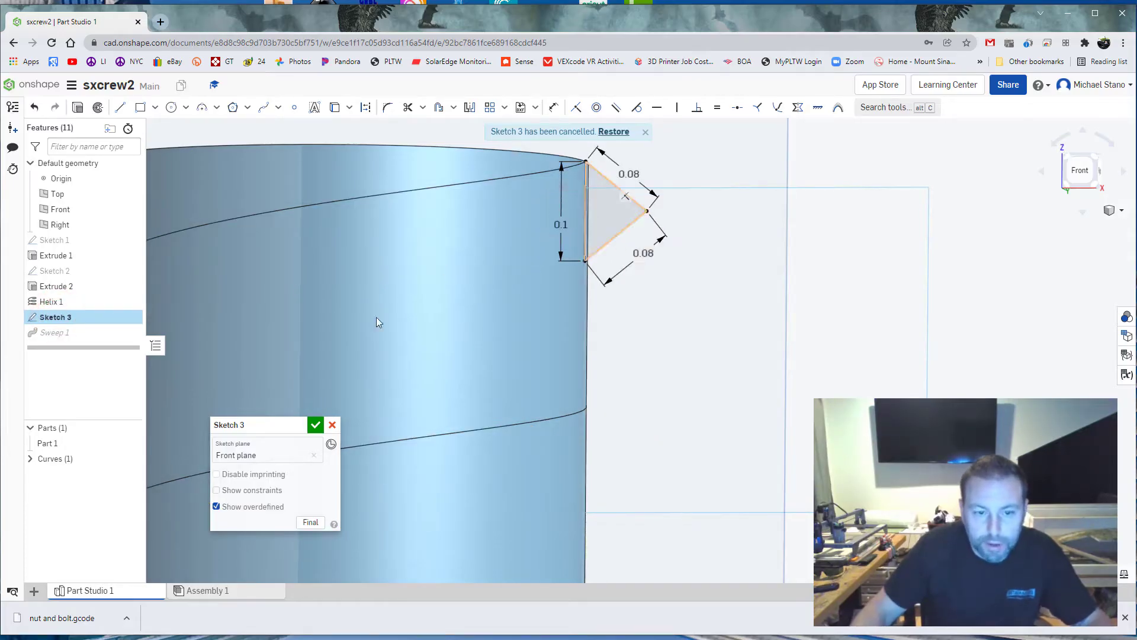
{"action": "left_click", "coordinate": [315, 425]}
Sketch a circle wider than the threads on the screw's top face
{"action": "scroll", "coordinate": [375, 446], "scroll_direction": "down", "scroll_amount": 3}
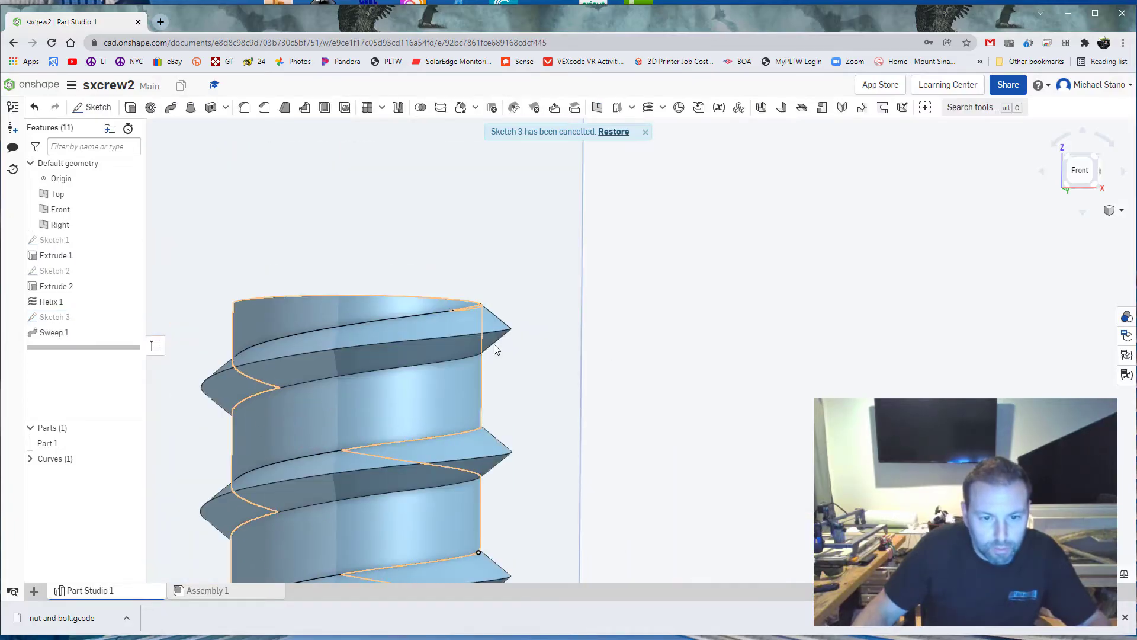
{"action": "scroll", "coordinate": [439, 442], "scroll_direction": "down", "scroll_amount": 5}
{"action": "mouse_move", "coordinate": [307, 444]}
{"action": "right_mouse_down"}
{"action": "mouse_move", "coordinate": [321, 426]}
{"action": "mouse_move", "coordinate": [299, 435]}
{"action": "right_mouse_up"}
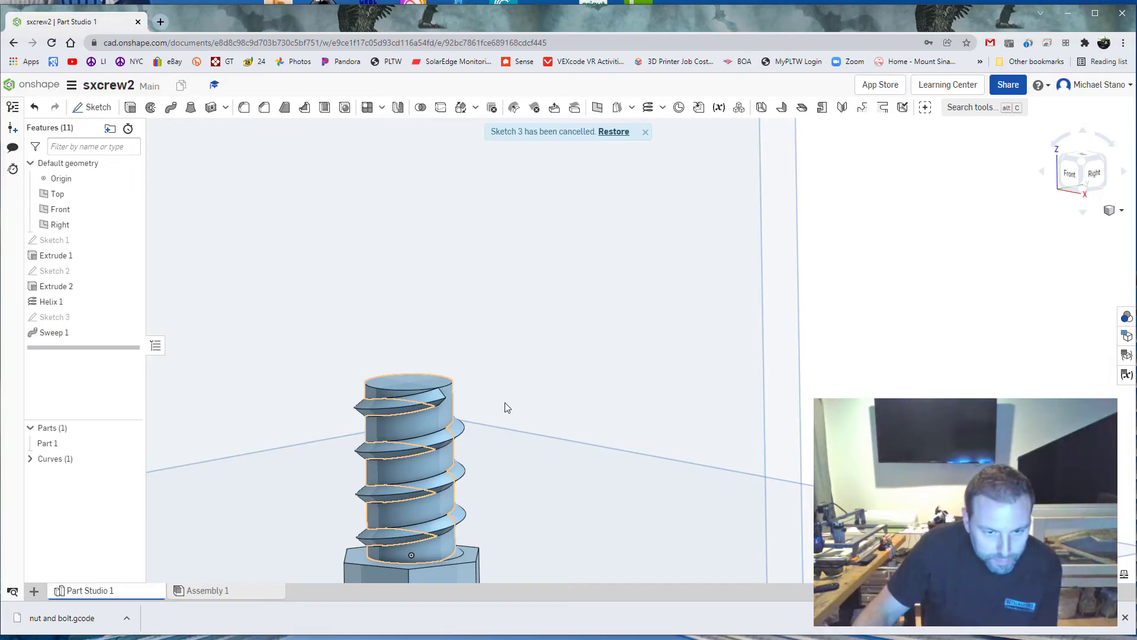
{"action": "right_click_drag", "start_coordinate": [211, 373], "coordinate": [409, 417]}
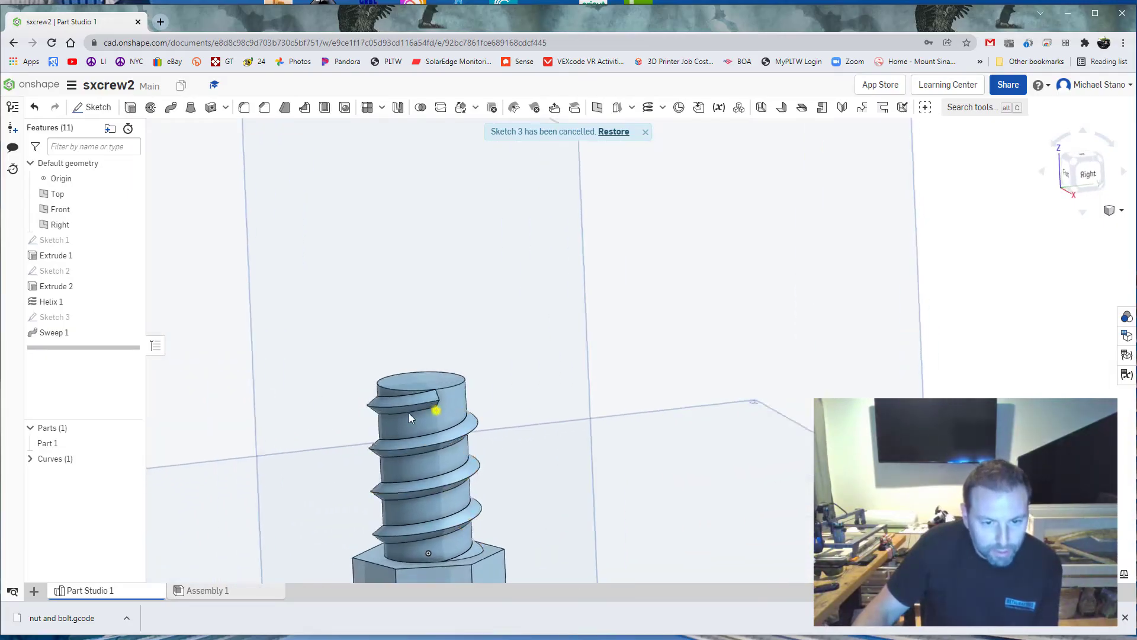
{"action": "scroll", "coordinate": [435, 400], "scroll_direction": "up", "scroll_amount": 5}
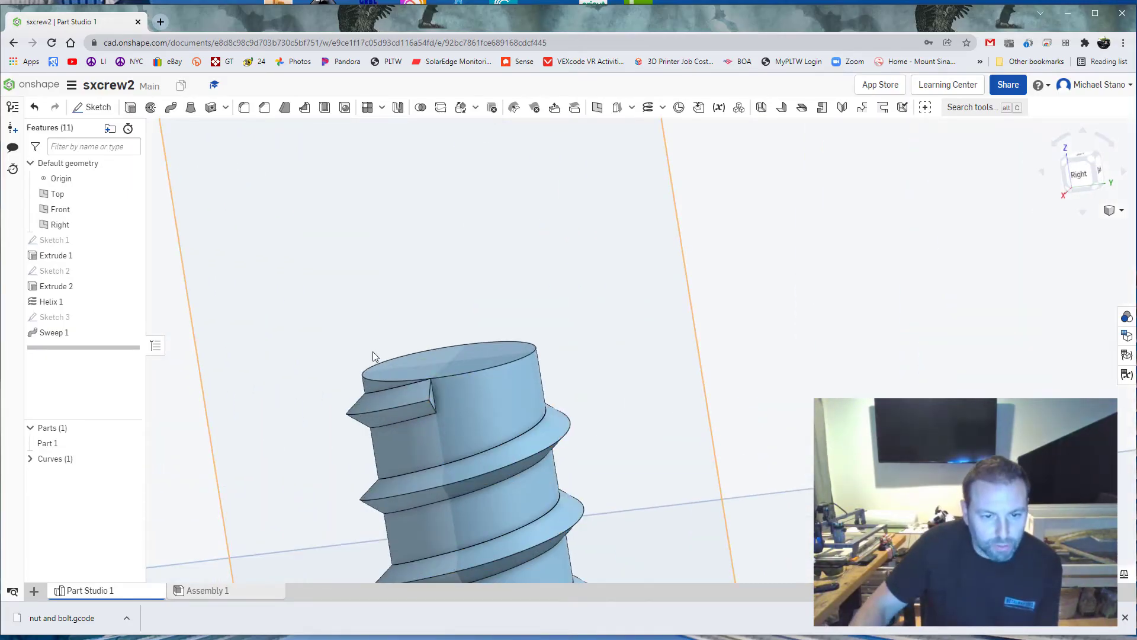
{"action": "mouse_move", "coordinate": [374, 353]}
{"action": "right_mouse_down"}
{"action": "mouse_move", "coordinate": [347, 356]}
{"action": "mouse_move", "coordinate": [396, 350]}
{"action": "mouse_move", "coordinate": [389, 356]}
{"action": "right_mouse_up"}
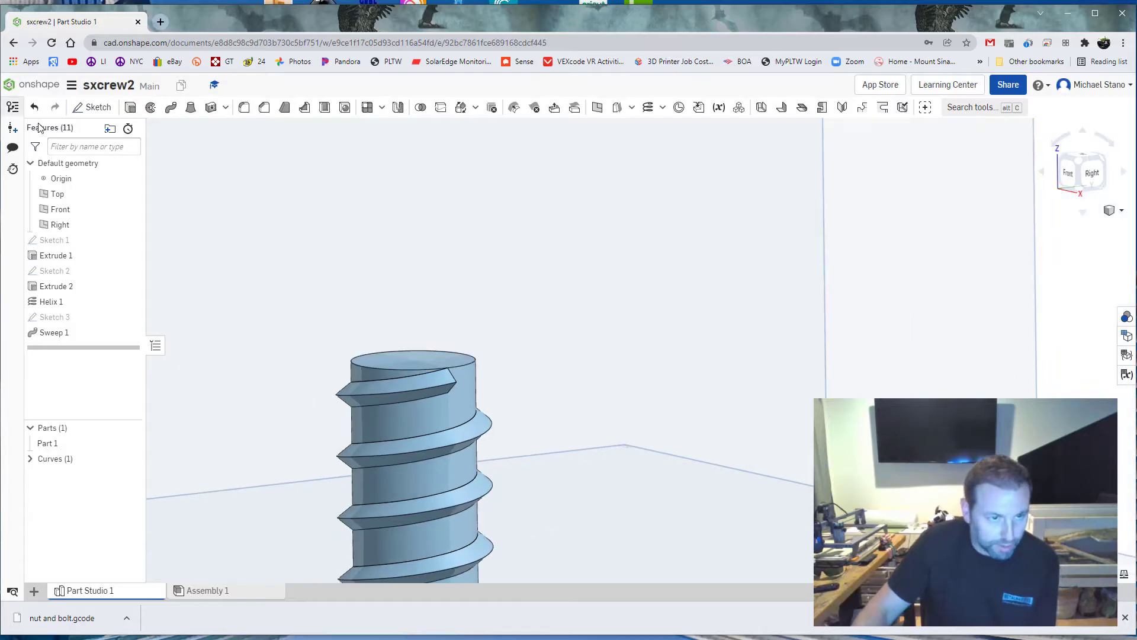
{"action": "left_click", "coordinate": [92, 106]}
{"action": "left_click", "coordinate": [382, 357]}
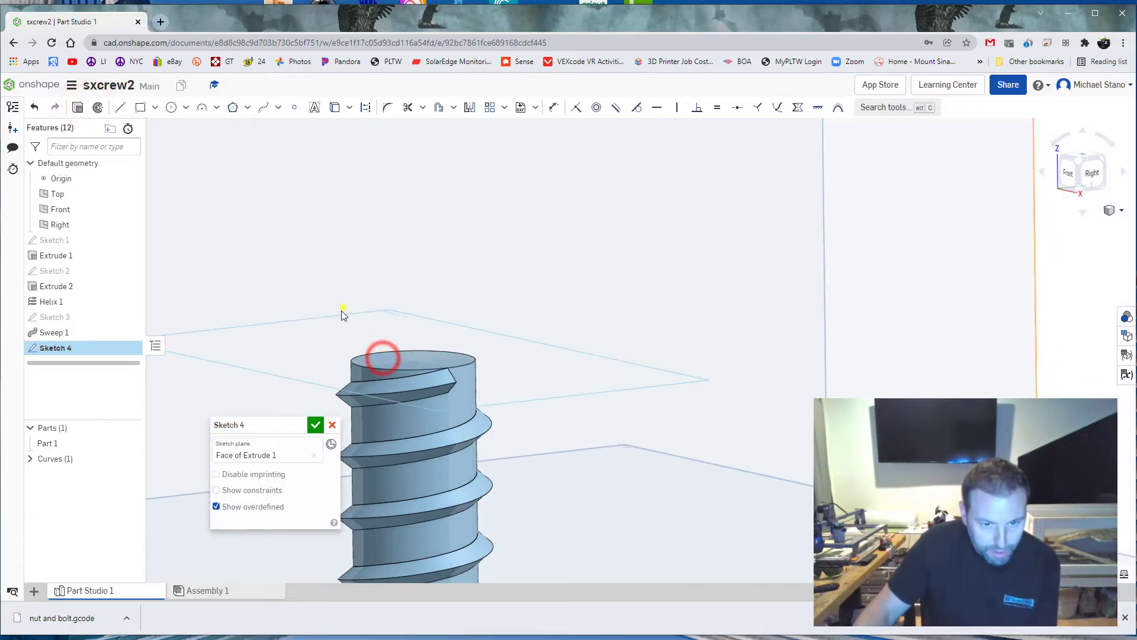
{"action": "right_click_drag", "start_coordinate": [342, 315], "coordinate": [274, 434]}
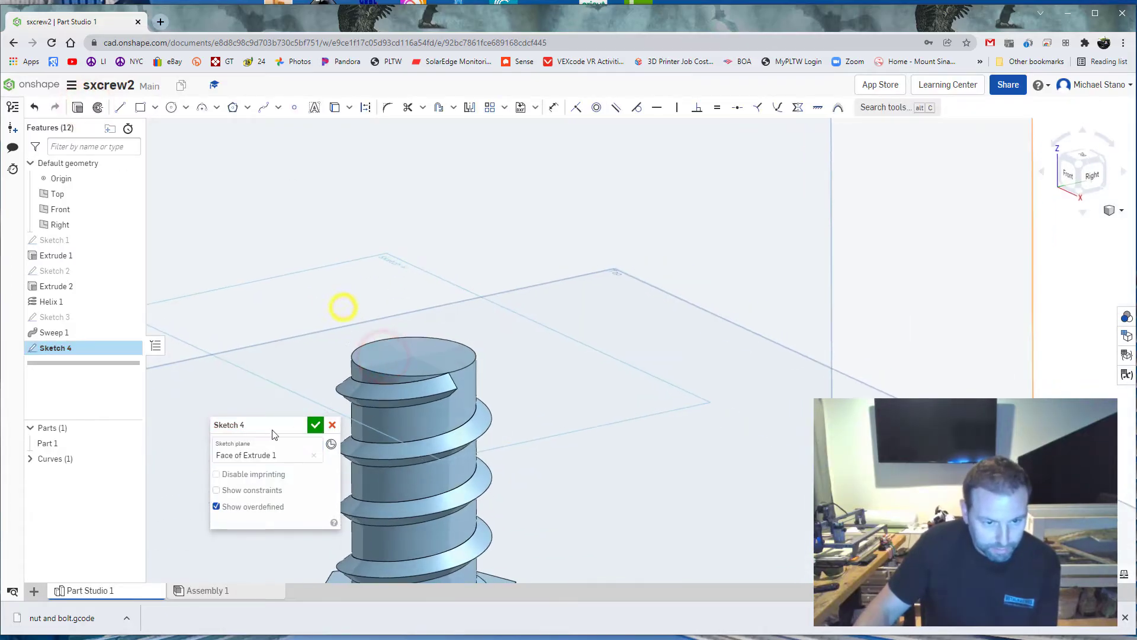
{"action": "left_click", "coordinate": [173, 107]}
{"action": "left_click", "coordinate": [412, 357]}
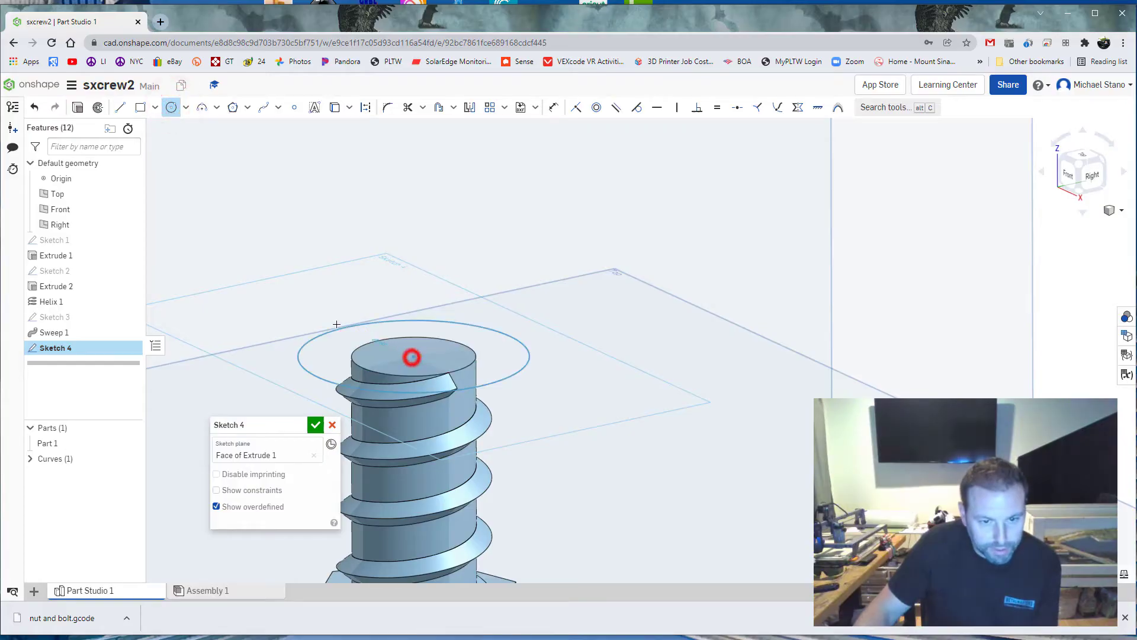
{"action": "left_click", "coordinate": [336, 324]}
{"action": "right_click_drag", "start_coordinate": [336, 323], "coordinate": [322, 368]}
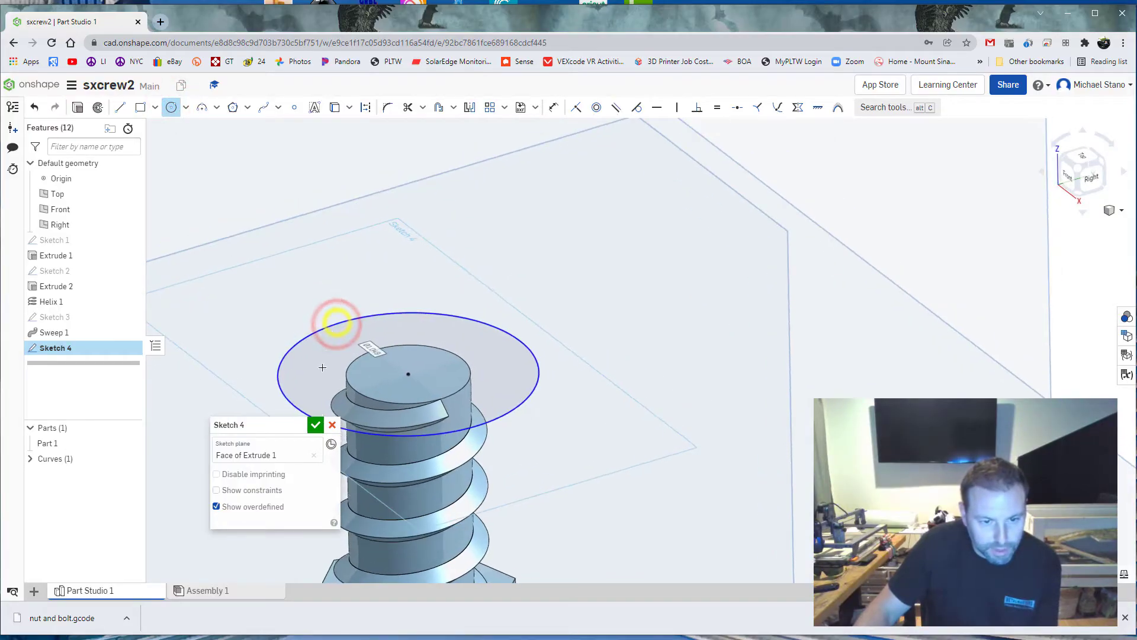
{"action": "left_click", "coordinate": [316, 425]}
Extrude both circle regions as a Remove cut to trim the thread's top end
{"action": "left_click", "coordinate": [130, 107]}
{"action": "left_click", "coordinate": [290, 365]}
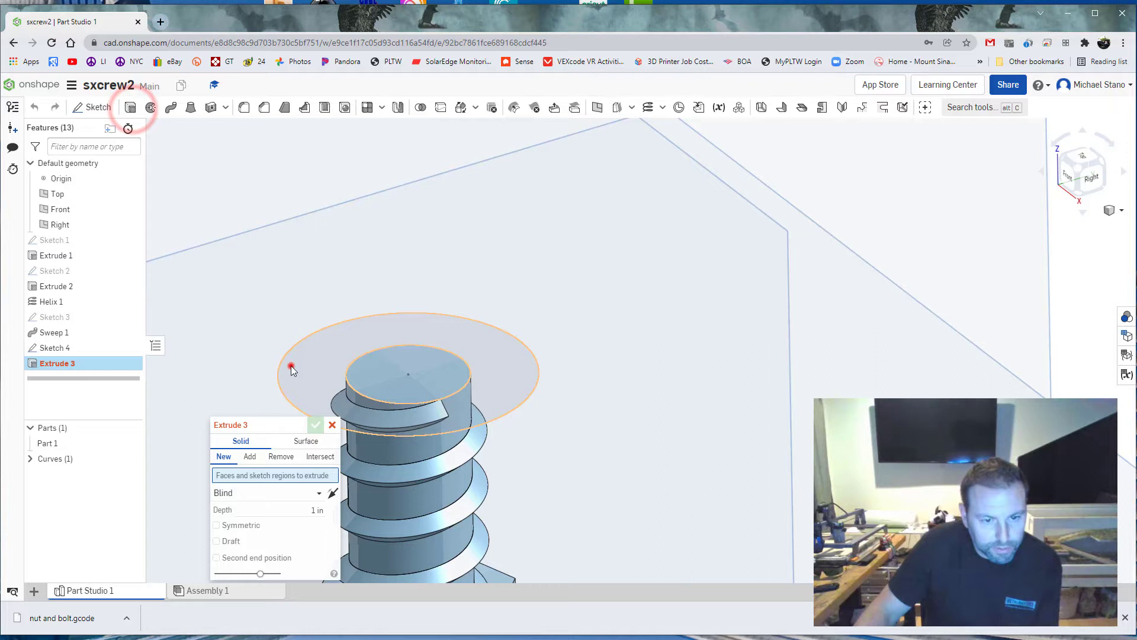
{"action": "left_click", "coordinate": [363, 370]}
{"action": "mouse_move", "coordinate": [290, 349]}
{"action": "right_mouse_down"}
{"action": "mouse_move", "coordinate": [302, 321]}
{"action": "mouse_move", "coordinate": [372, 298]}
{"action": "right_mouse_up"}
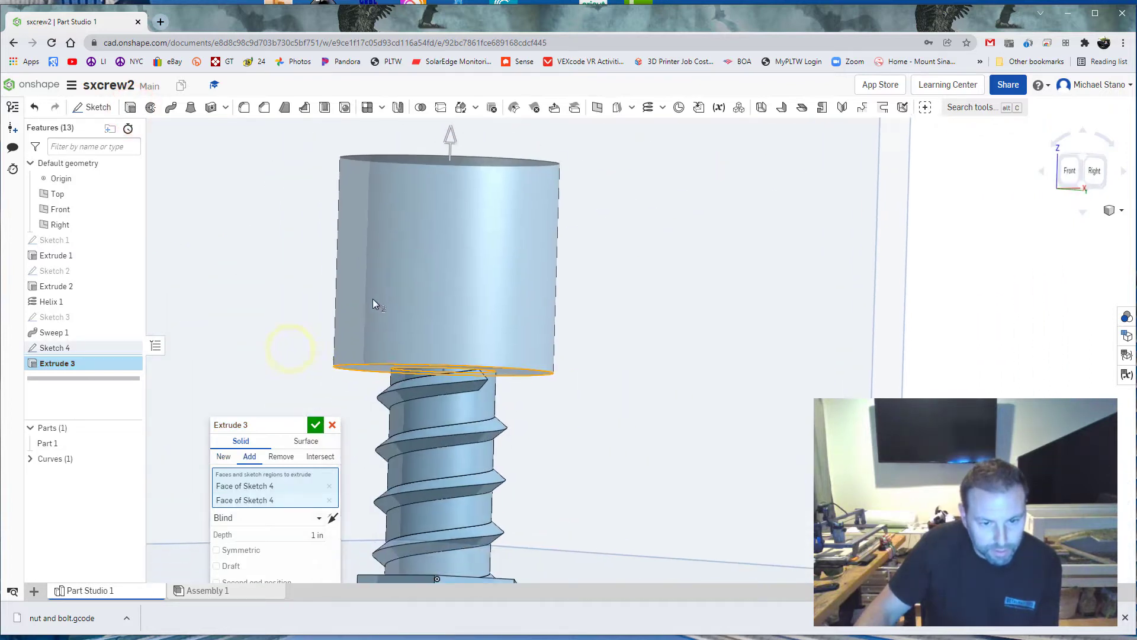
{"action": "left_click", "coordinate": [281, 457]}
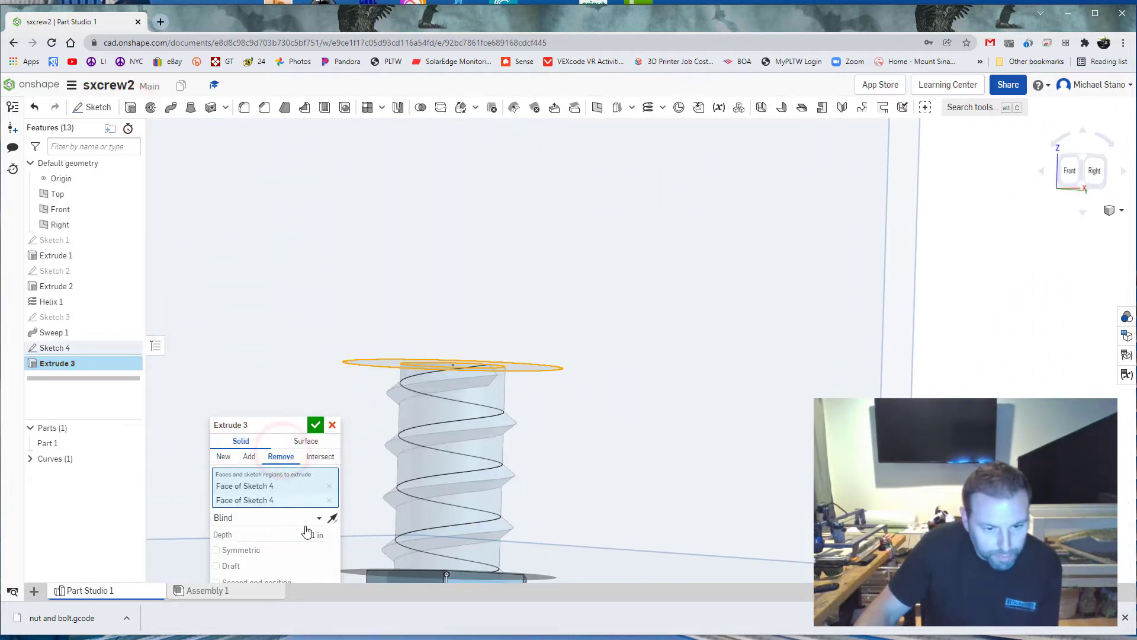
{"action": "key", "text": "BackSpace"}
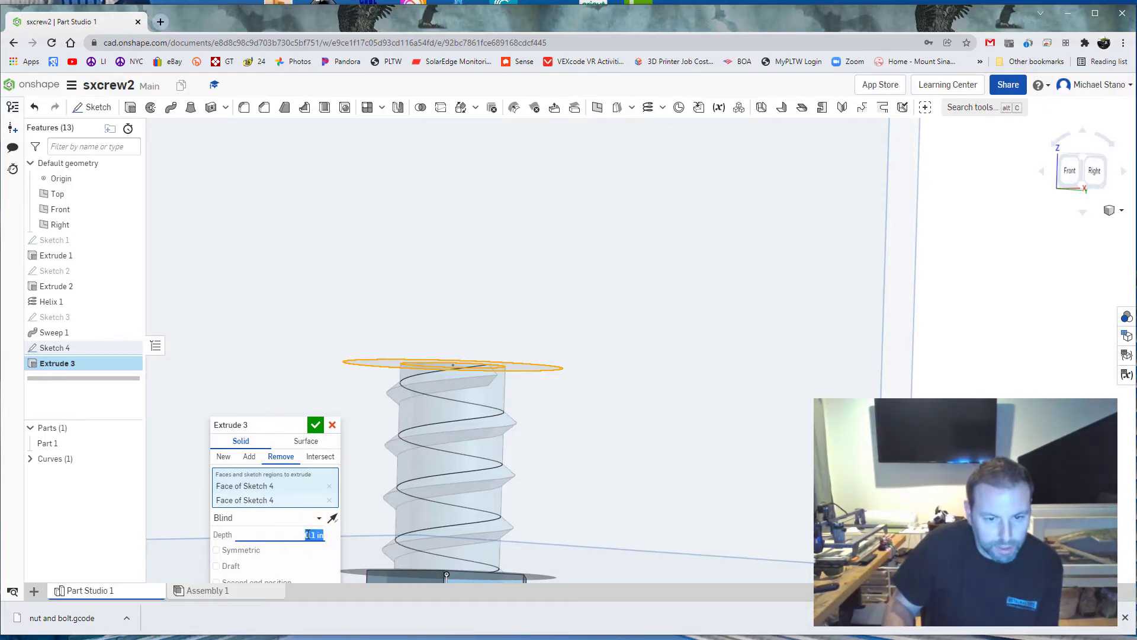
{"action": "left_click", "coordinate": [316, 424]}
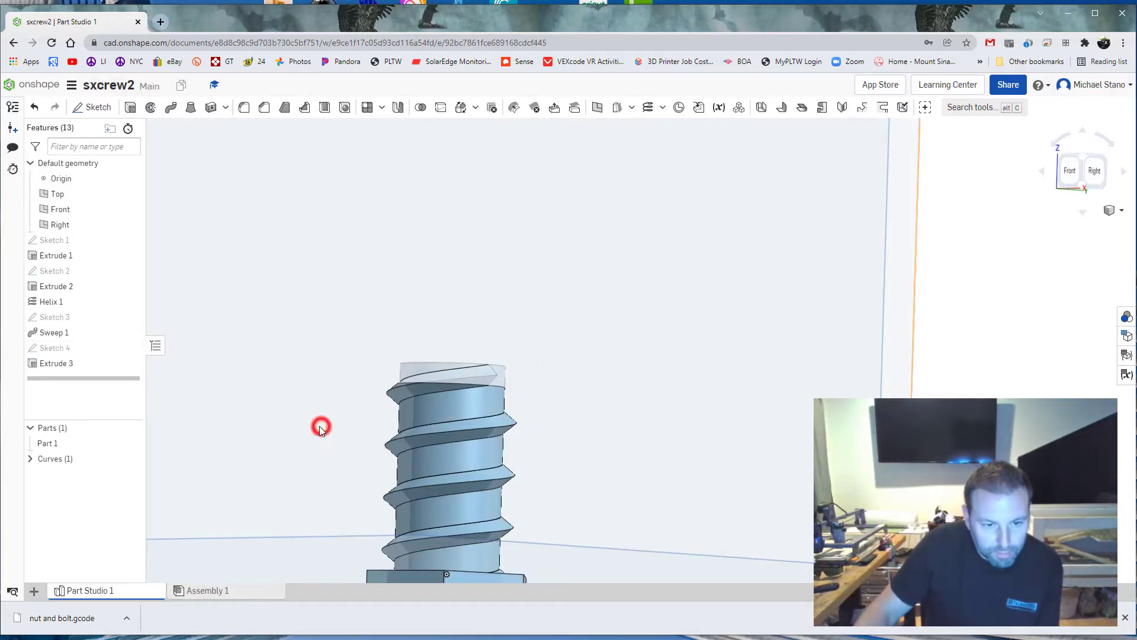
{"action": "right_click_drag", "start_coordinate": [328, 414], "coordinate": [436, 414]}
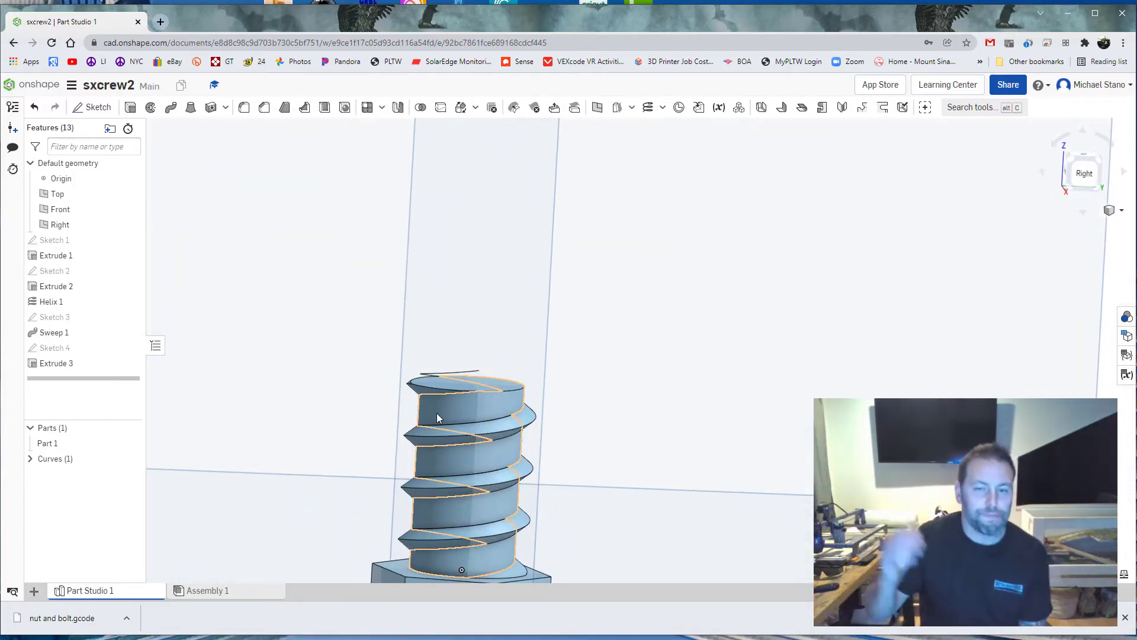
{"action": "middle_click_drag", "start_coordinate": [302, 401], "coordinate": [466, 315]}
{"action": "scroll", "coordinate": [496, 317], "scroll_direction": "up", "scroll_amount": 2}
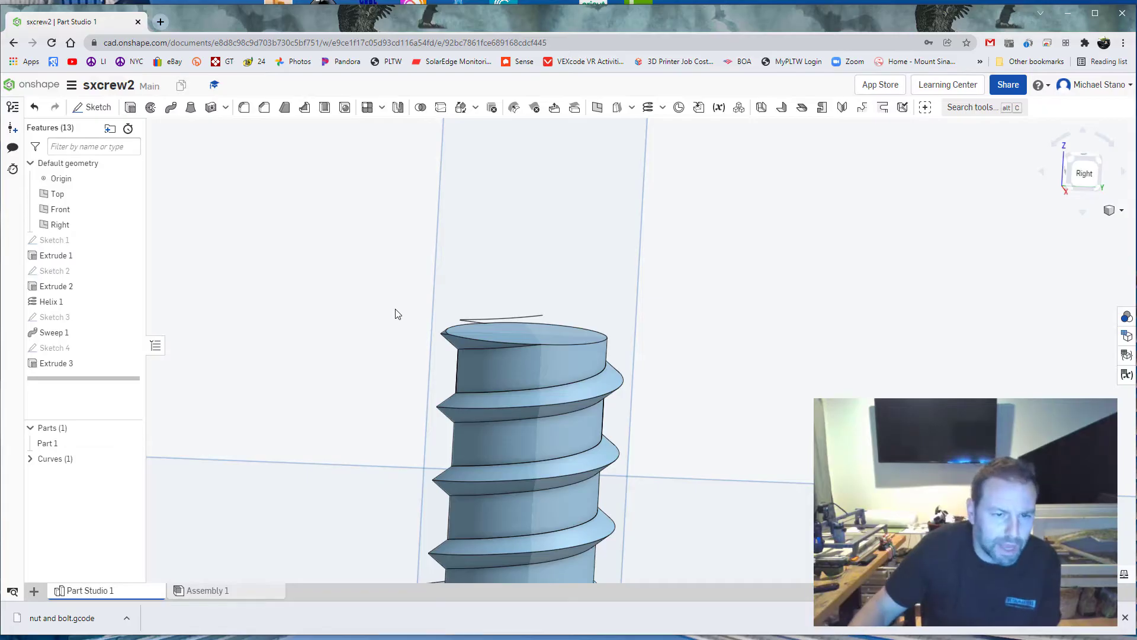
{"action": "scroll", "coordinate": [409, 302], "scroll_direction": "down", "scroll_amount": 3}
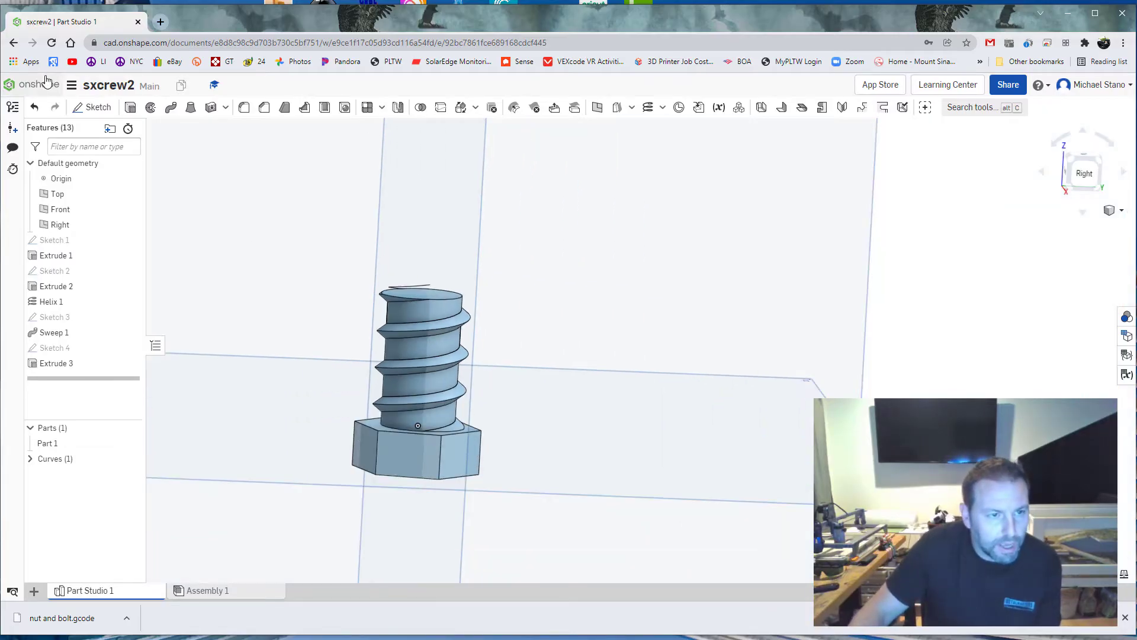
Insert the bolt Part 1 into Assembly 1
{"action": "left_click", "coordinate": [33, 591]}
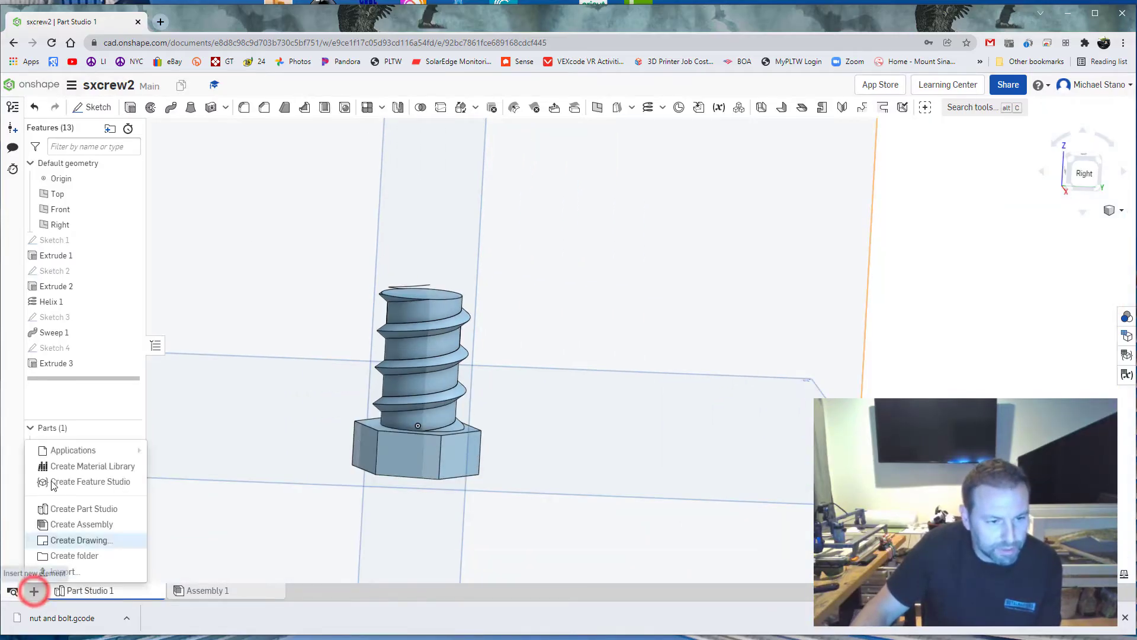
{"action": "mouse_move", "coordinate": [58, 454]}
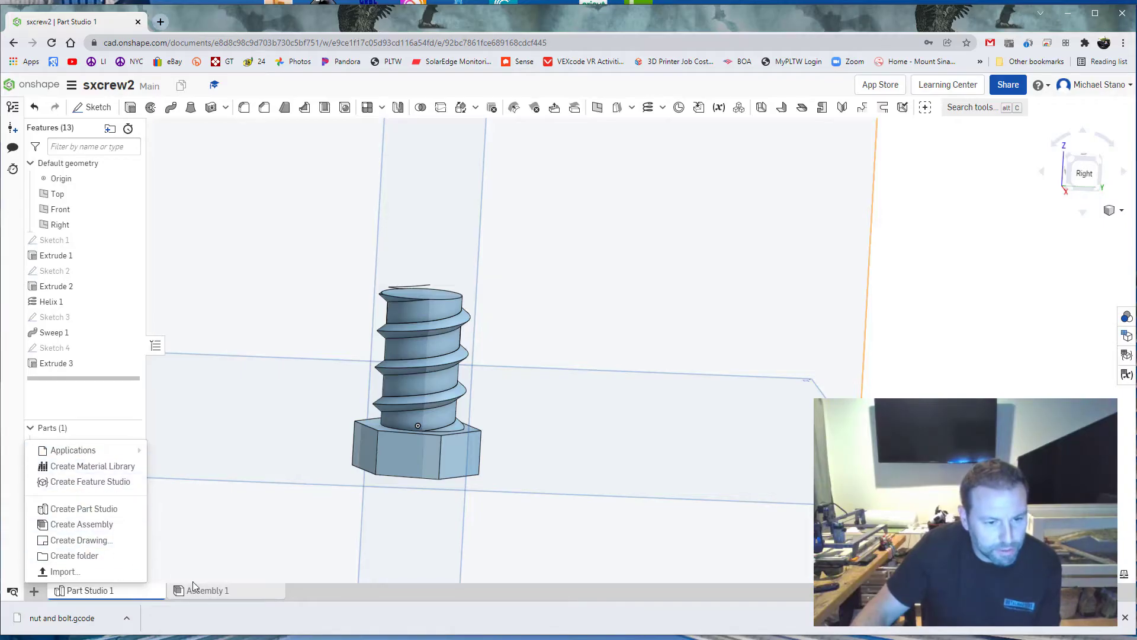
{"action": "left_click", "coordinate": [212, 594]}
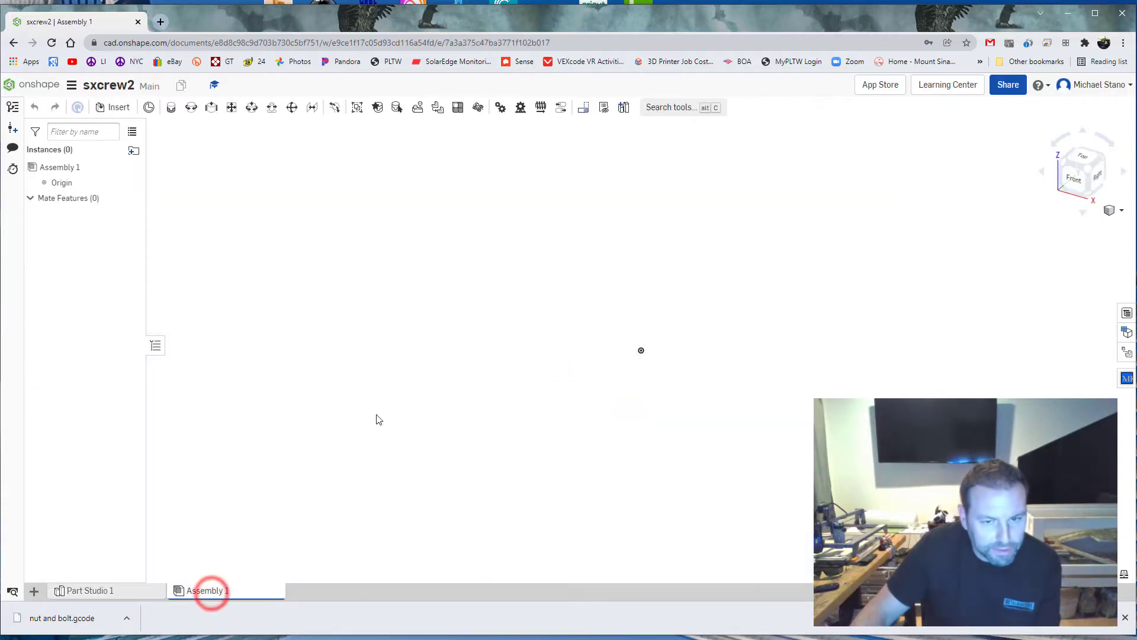
{"action": "left_click", "coordinate": [116, 107]}
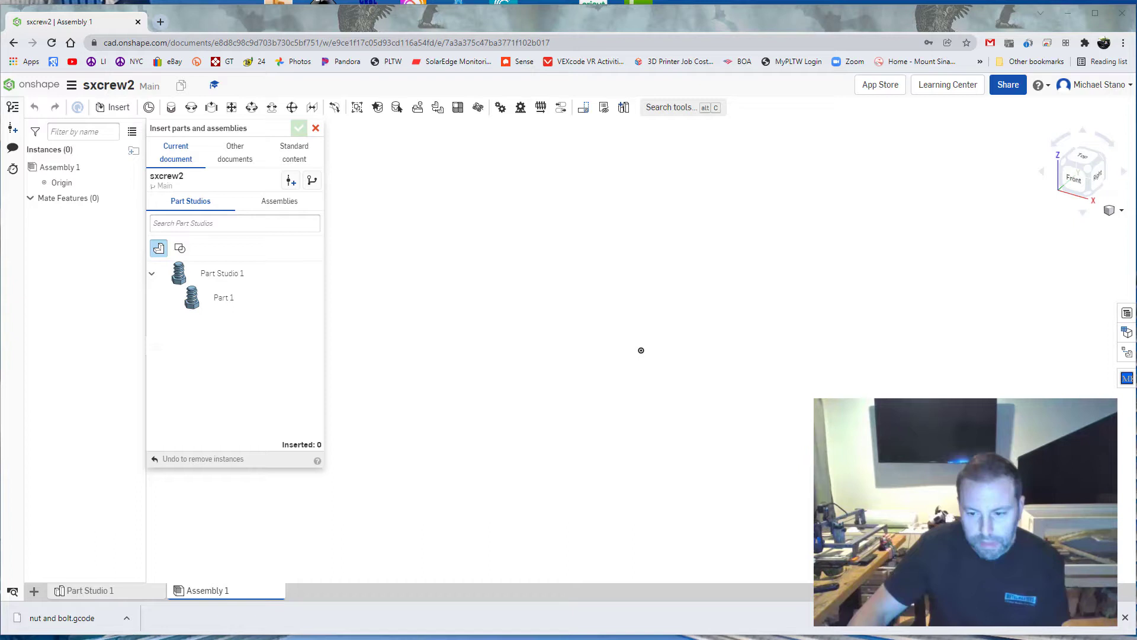
{"action": "left_click", "coordinate": [226, 298]}
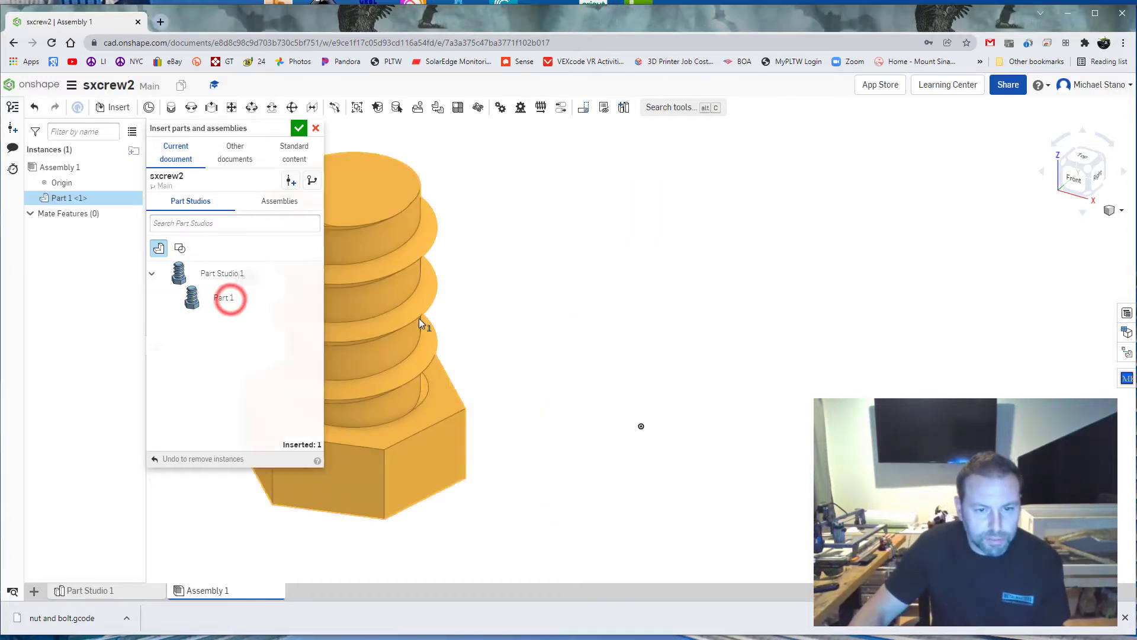
{"action": "left_click", "coordinate": [489, 295]}
{"action": "left_click", "coordinate": [299, 128]}
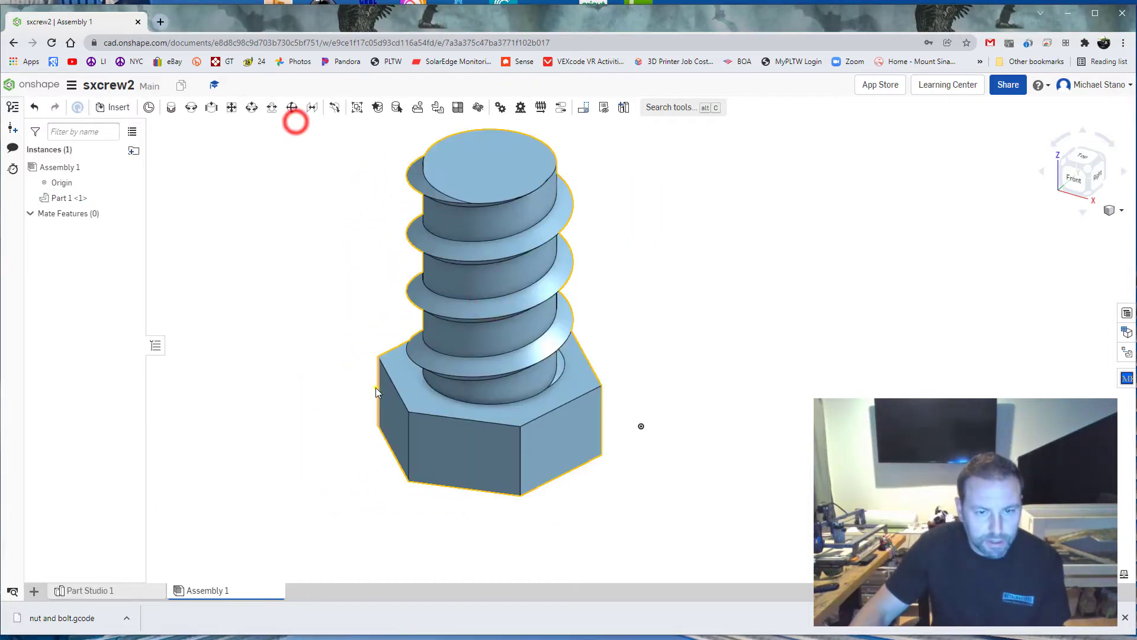
{"action": "right_click_drag", "start_coordinate": [376, 387], "coordinate": [379, 278]}
Fasten the hex head's bottom face to the assembly origin, discarding the extra second mate
{"action": "left_click", "coordinate": [171, 107]}
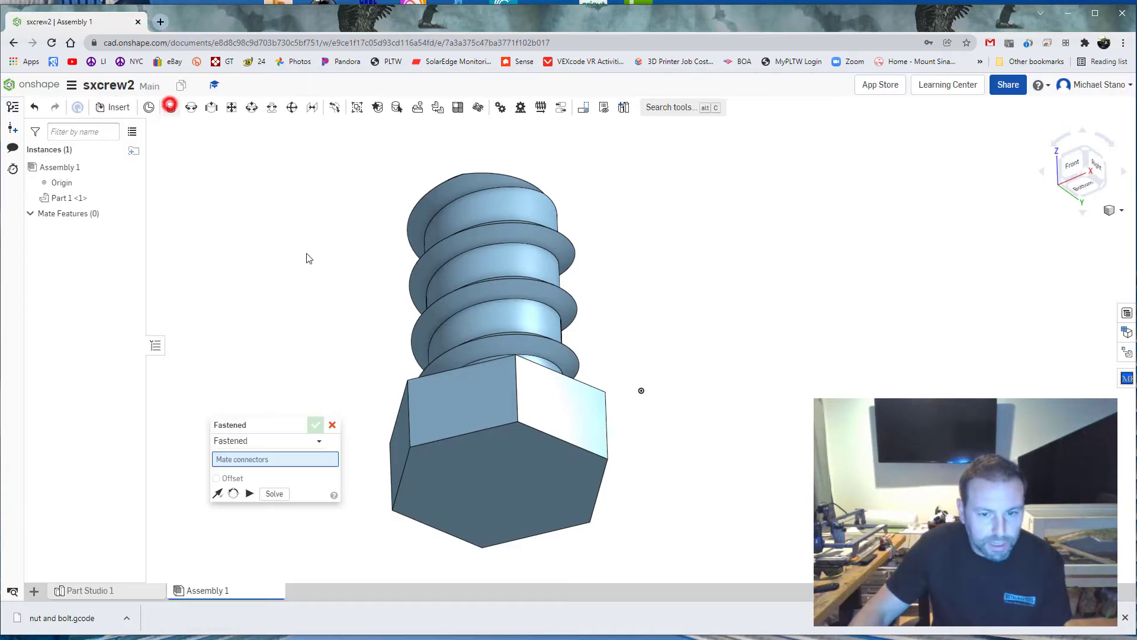
{"action": "left_click", "coordinate": [502, 488]}
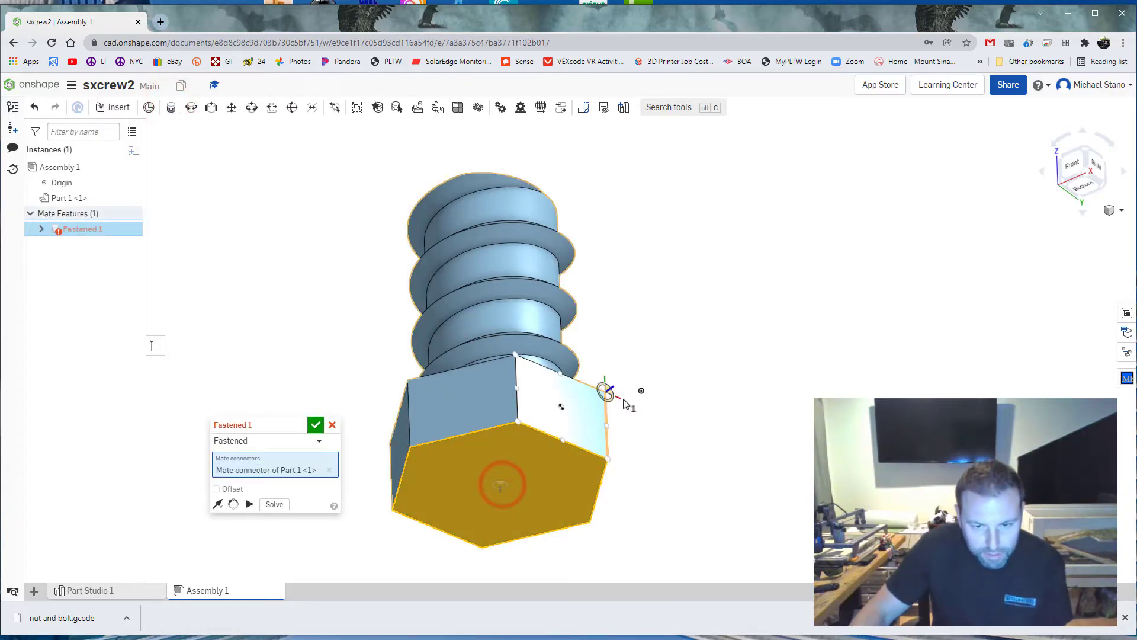
{"action": "left_click", "coordinate": [641, 395]}
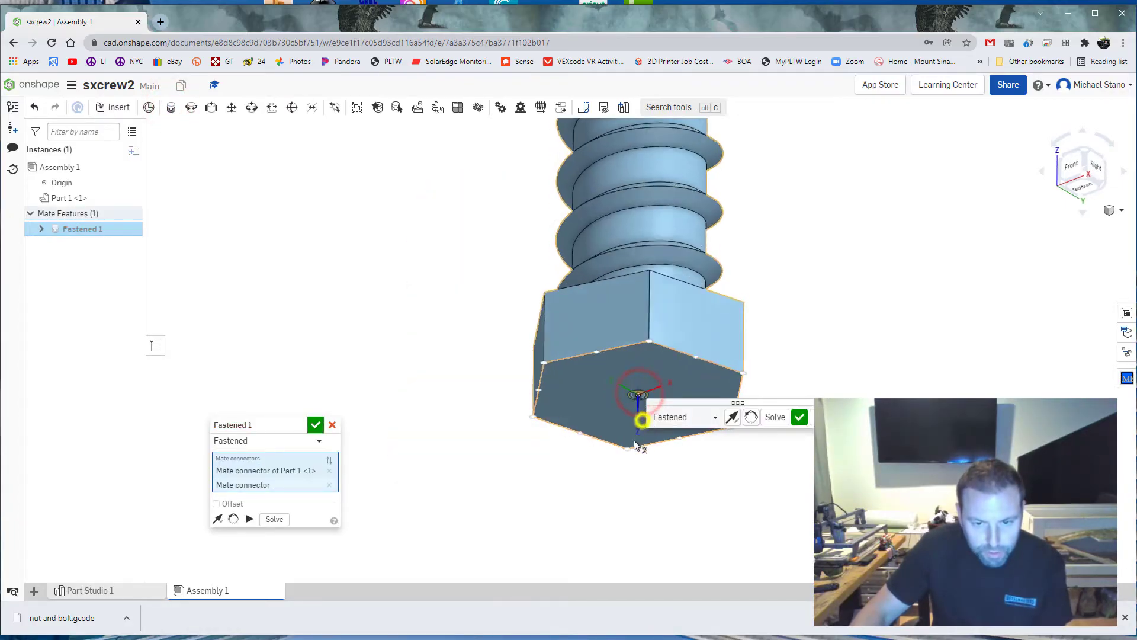
{"action": "right_click_drag", "start_coordinate": [643, 444], "coordinate": [642, 473]}
{"action": "left_click", "coordinate": [795, 417]}
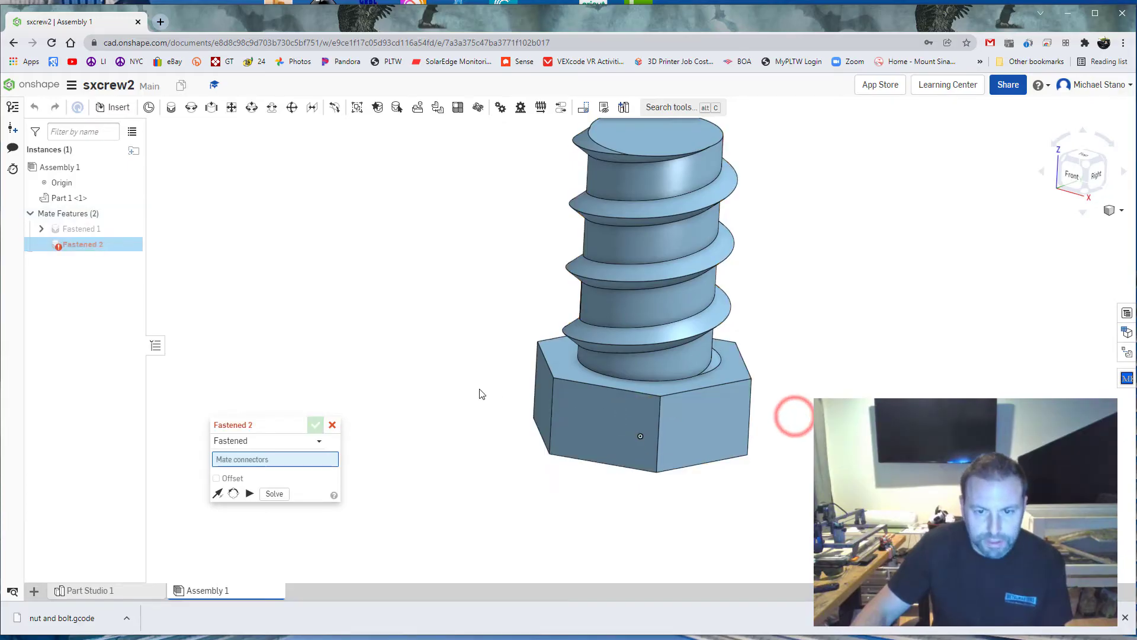
{"action": "scroll", "coordinate": [439, 373], "scroll_direction": "down", "scroll_amount": 3}
{"action": "right_click_drag", "start_coordinate": [441, 370], "coordinate": [458, 385]}
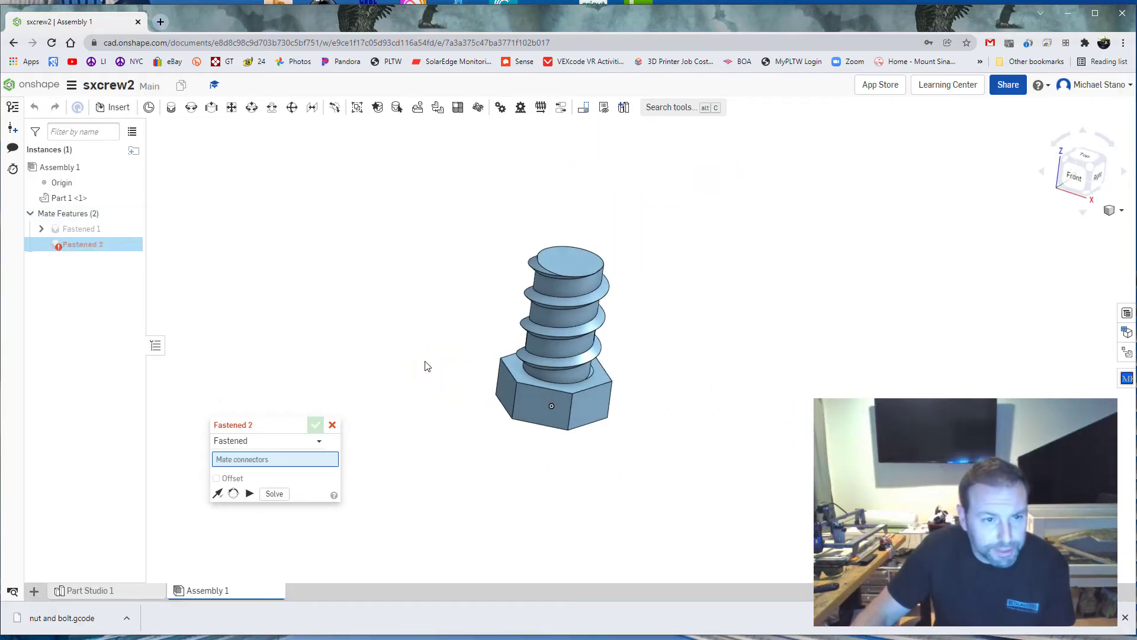
{"action": "middle_click_drag", "start_coordinate": [404, 336], "coordinate": [349, 372]}
{"action": "left_click", "coordinate": [334, 426]}
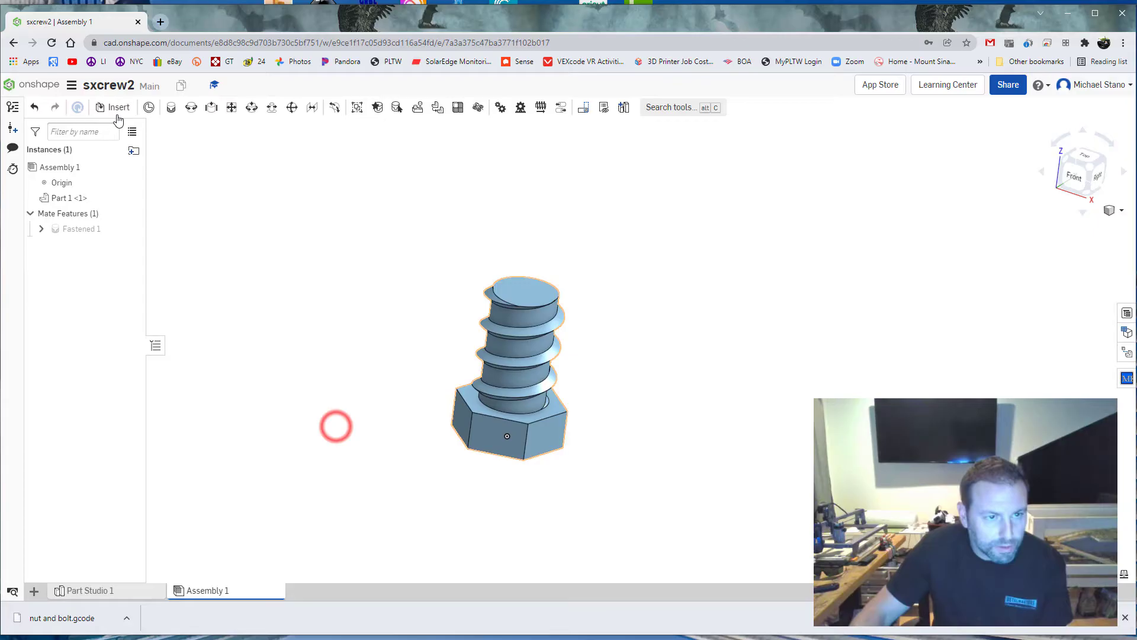
Create Part Studio 2 in the assembly context, anchored at the assembly Origin
{"action": "left_click", "coordinate": [628, 112]}
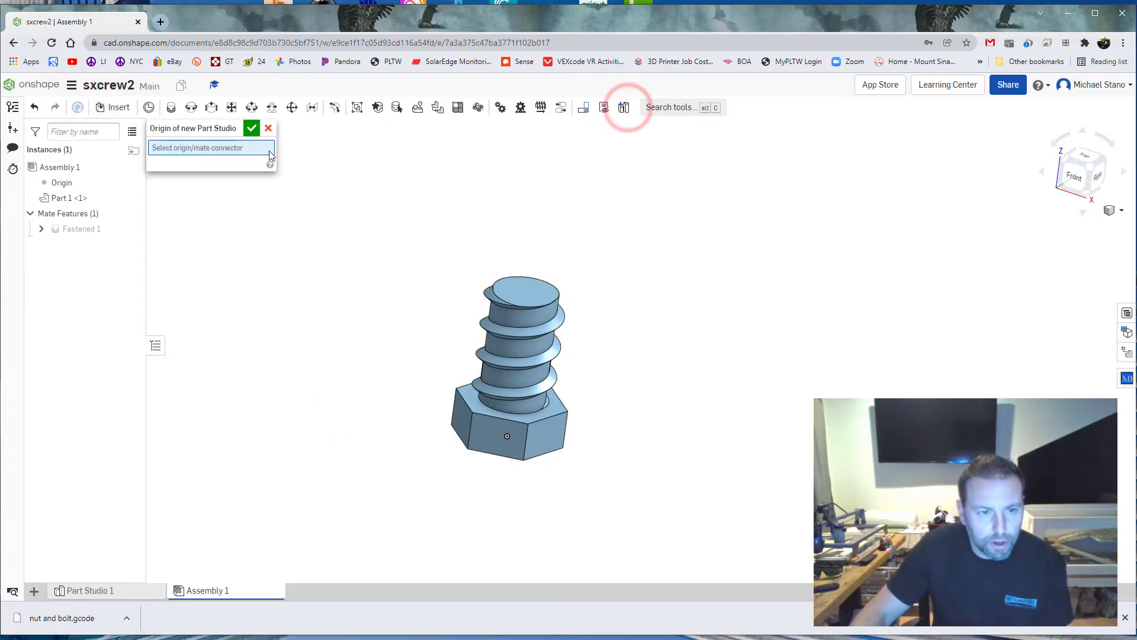
{"action": "left_click", "coordinate": [508, 436]}
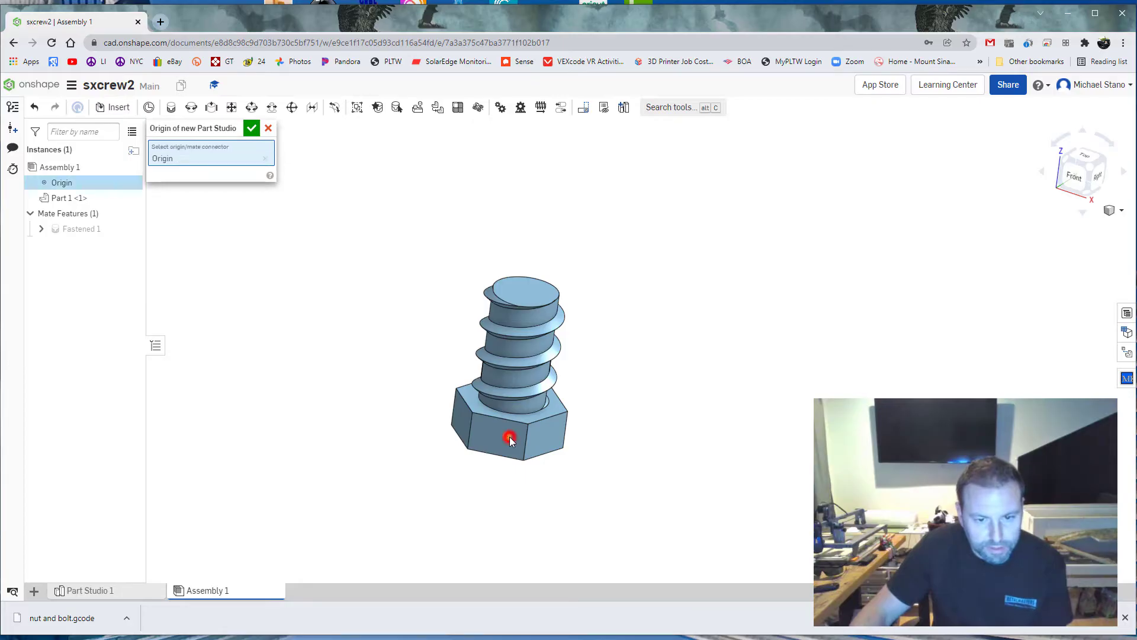
{"action": "left_click", "coordinate": [251, 129]}
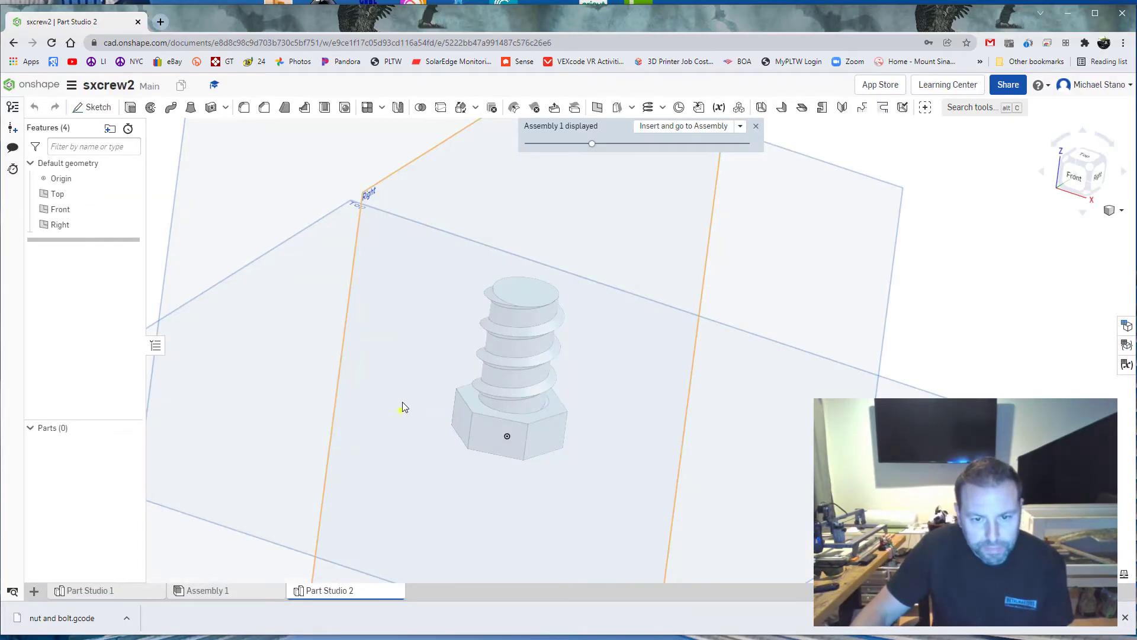
Start a sketch on the bolt's top face and draw a Ø0.885 circle centred on the bolt
{"action": "right_click_drag", "start_coordinate": [403, 408], "coordinate": [413, 437]}
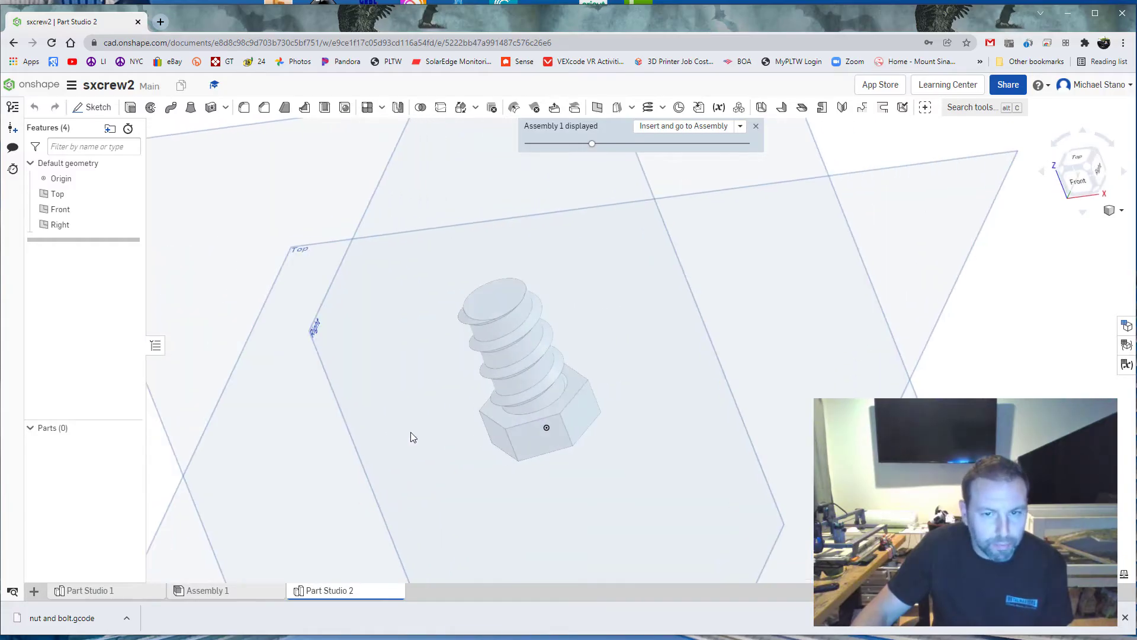
{"action": "scroll", "coordinate": [415, 349], "scroll_direction": "up", "scroll_amount": 3}
{"action": "scroll", "coordinate": [394, 330], "scroll_direction": "down", "scroll_amount": 4}
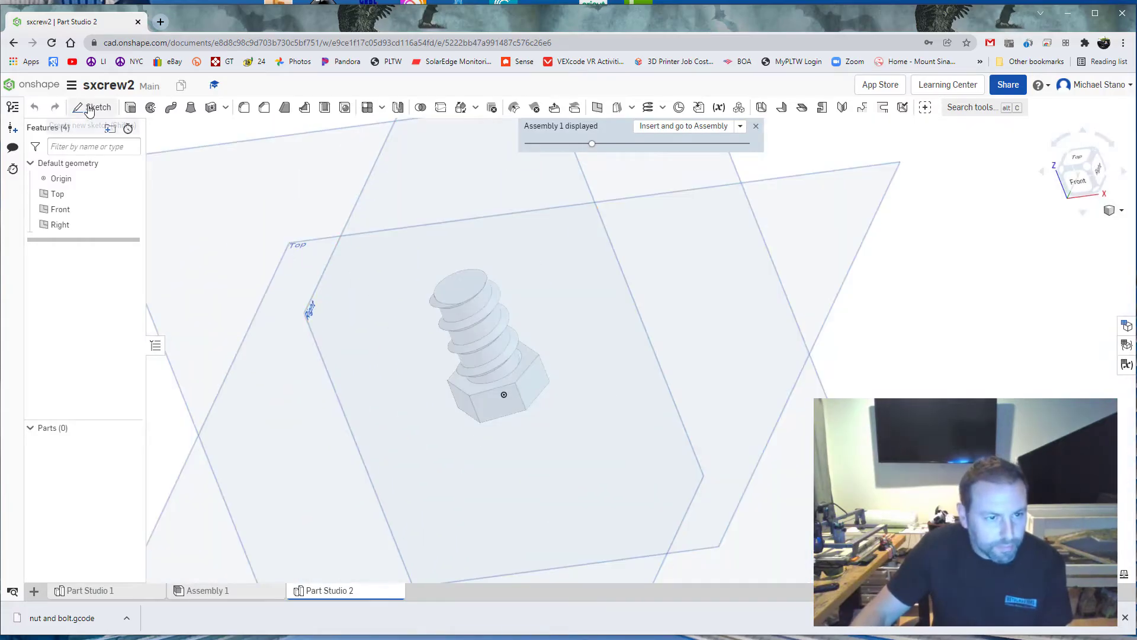
{"action": "left_click", "coordinate": [89, 109]}
{"action": "left_click", "coordinate": [454, 289]}
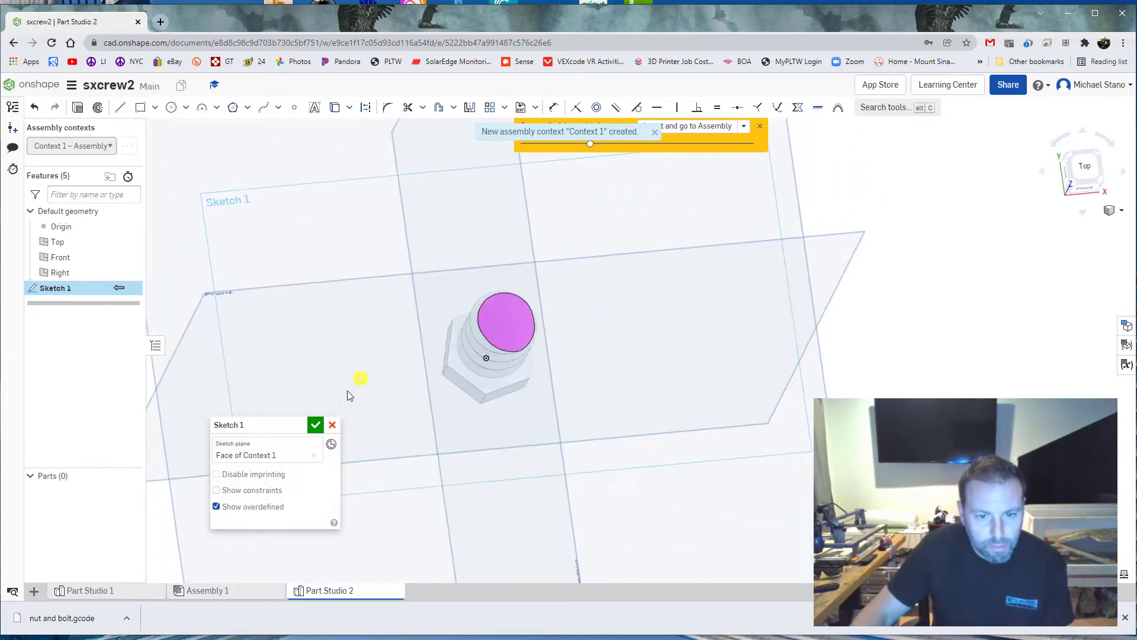
{"action": "left_click", "coordinate": [319, 362]}
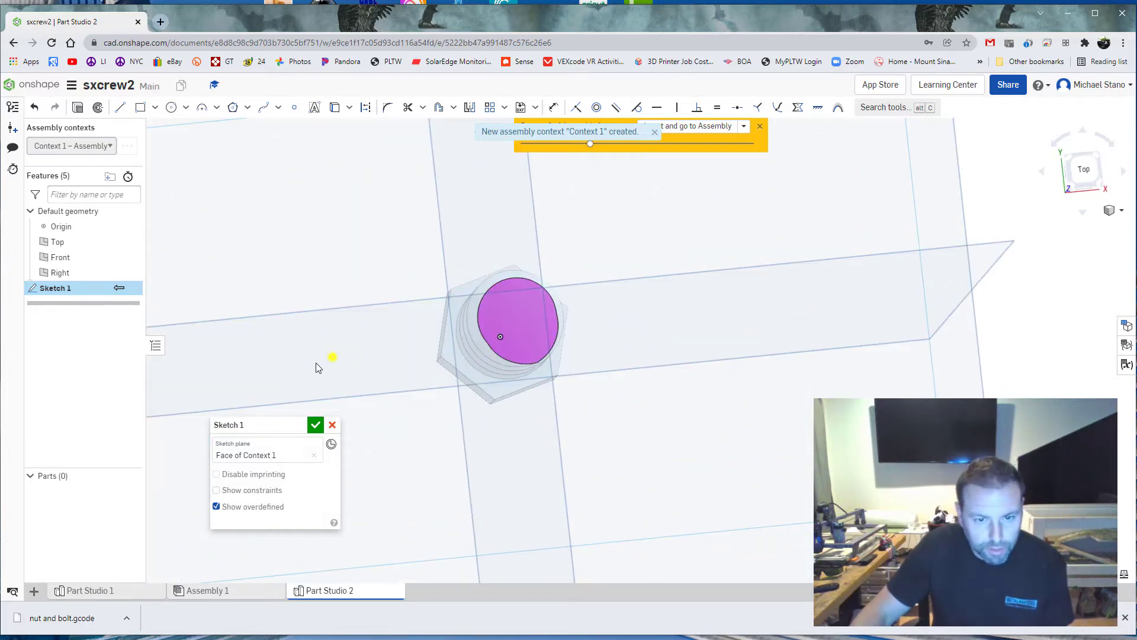
{"action": "left_click", "coordinate": [371, 365]}
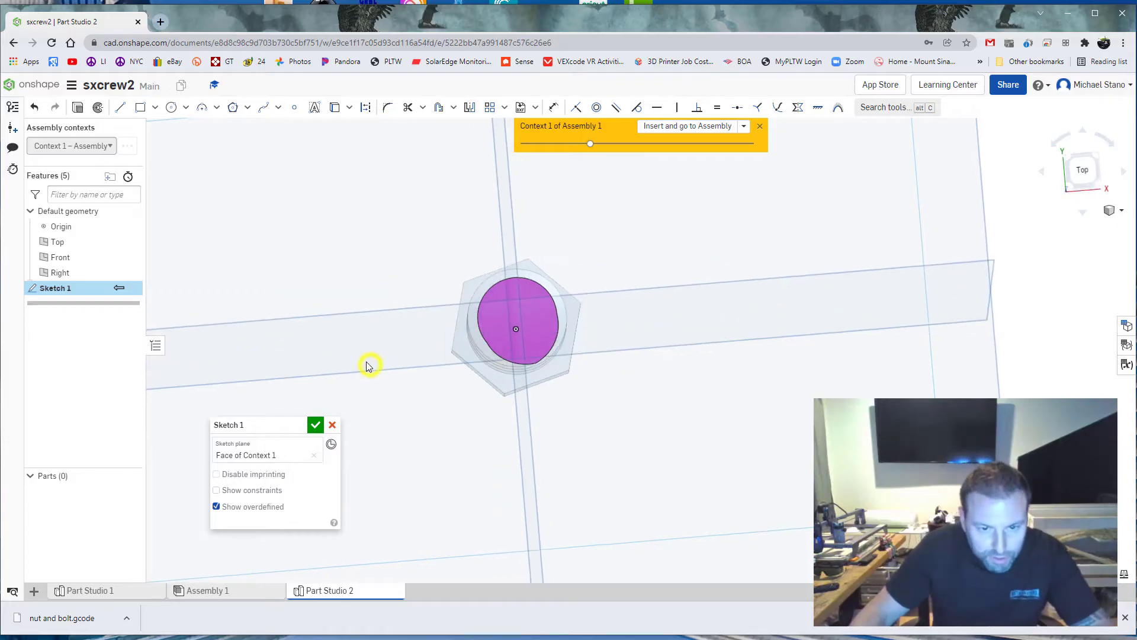
{"action": "left_click", "coordinate": [1079, 170]}
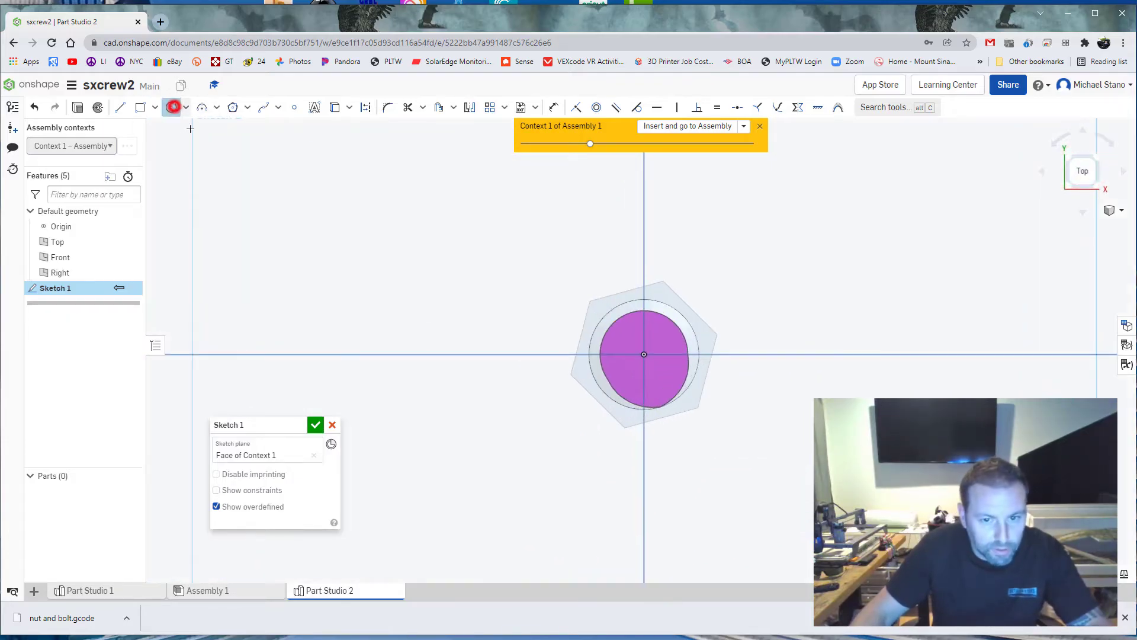
{"action": "scroll", "coordinate": [558, 347], "scroll_direction": "up", "scroll_amount": 3}
{"action": "left_click", "coordinate": [726, 367]}
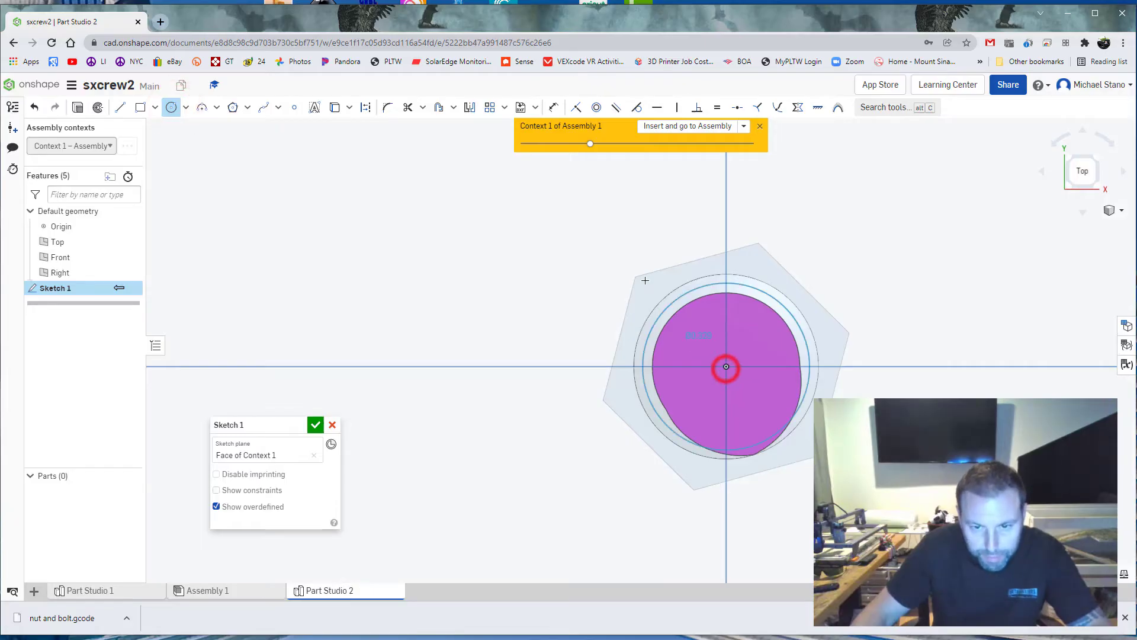
{"action": "left_click", "coordinate": [635, 272]}
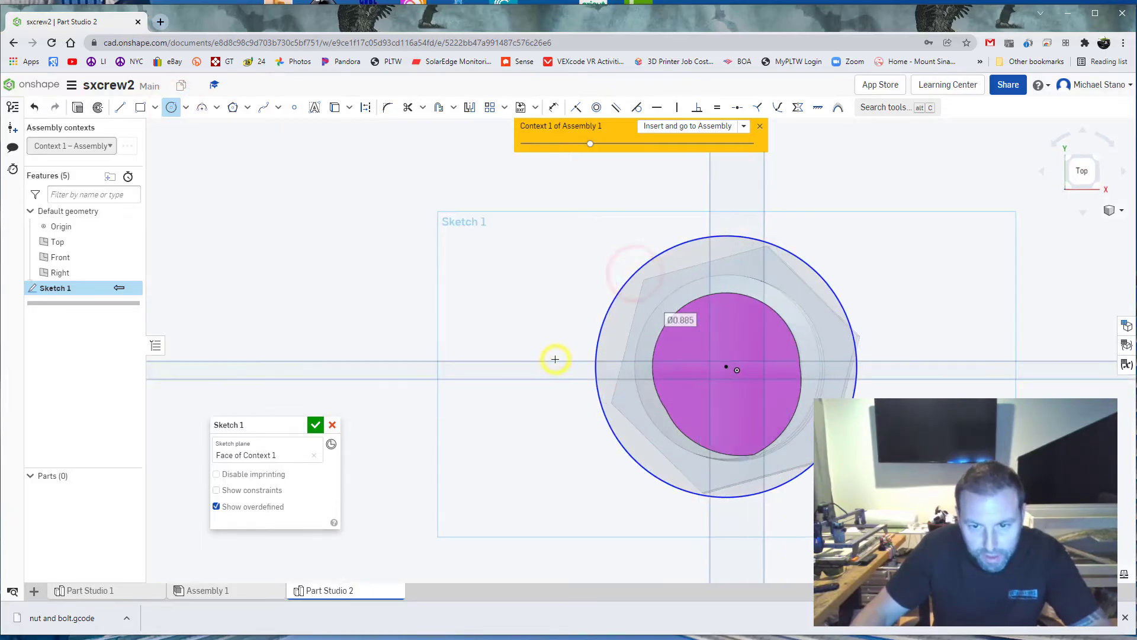
Project the bolt's edges, draw the Ø0.539 inner circle, and accept Sketch 1
{"action": "key", "text": "u"}
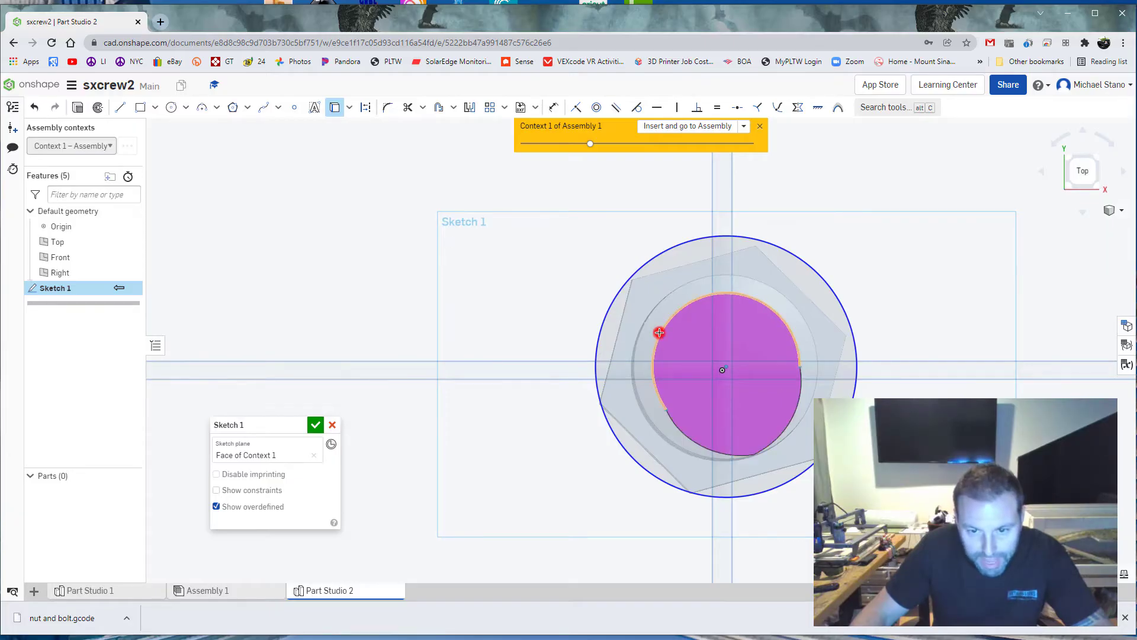
{"action": "scroll", "coordinate": [907, 394], "scroll_direction": "up", "scroll_amount": 3}
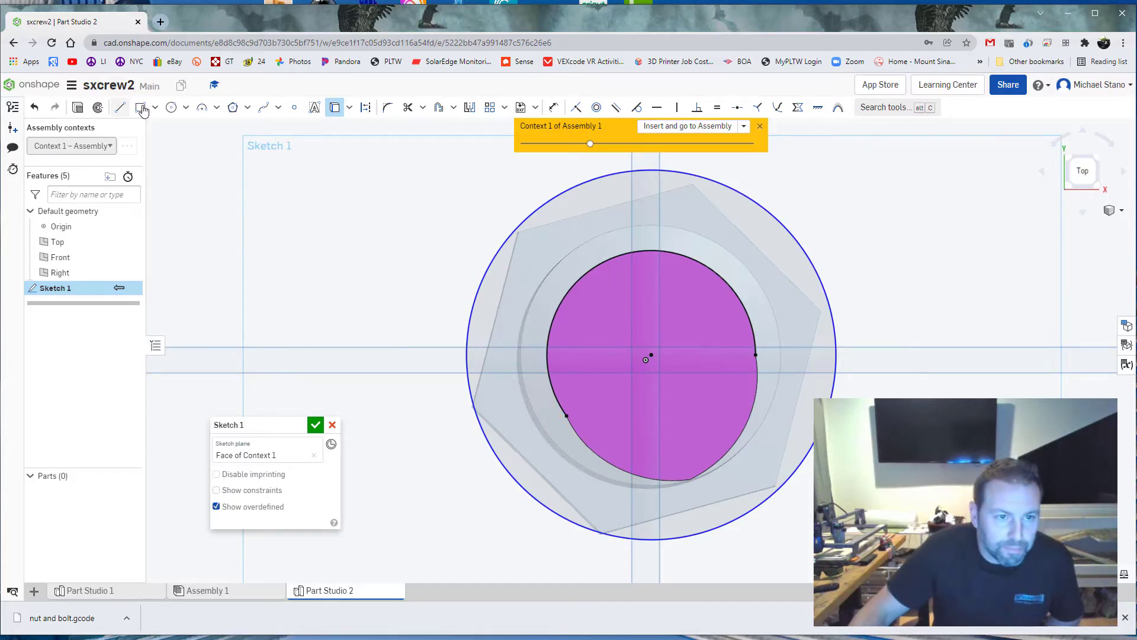
{"action": "scroll", "coordinate": [642, 375], "scroll_direction": "up", "scroll_amount": 2}
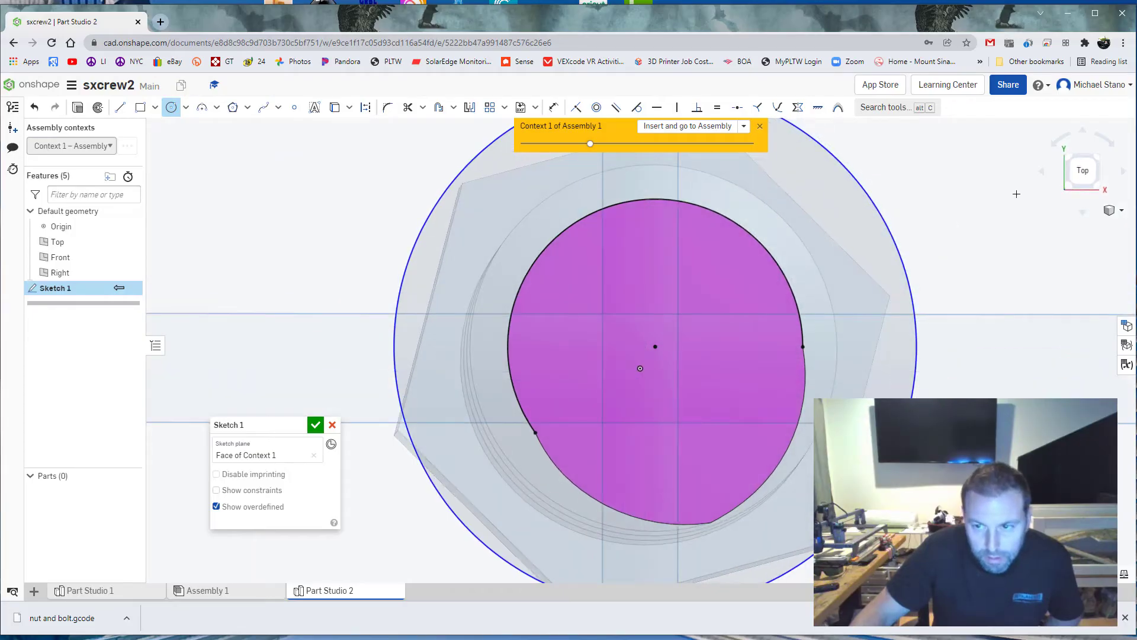
{"action": "left_click", "coordinate": [1082, 173]}
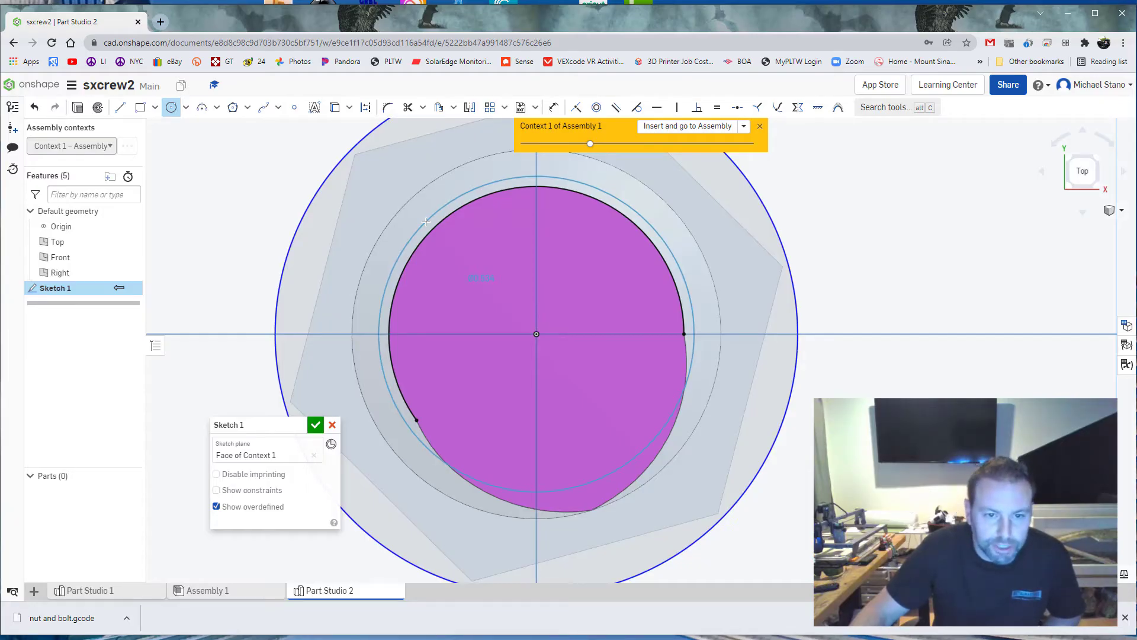
{"action": "left_click", "coordinate": [425, 221]}
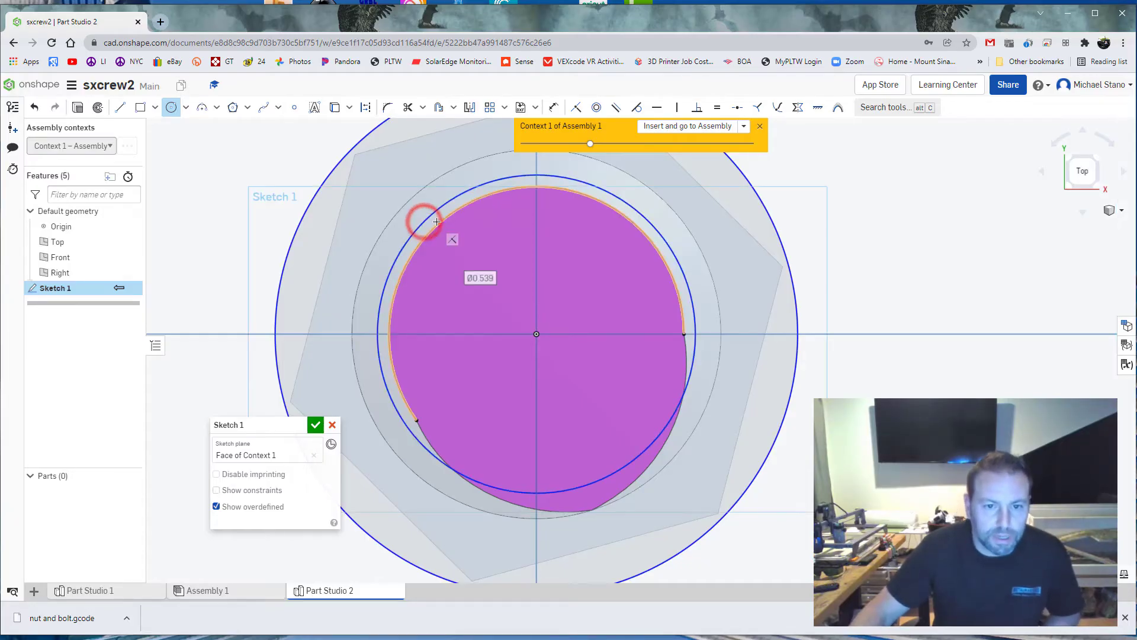
{"action": "scroll", "coordinate": [239, 358], "scroll_direction": "up", "scroll_amount": 2}
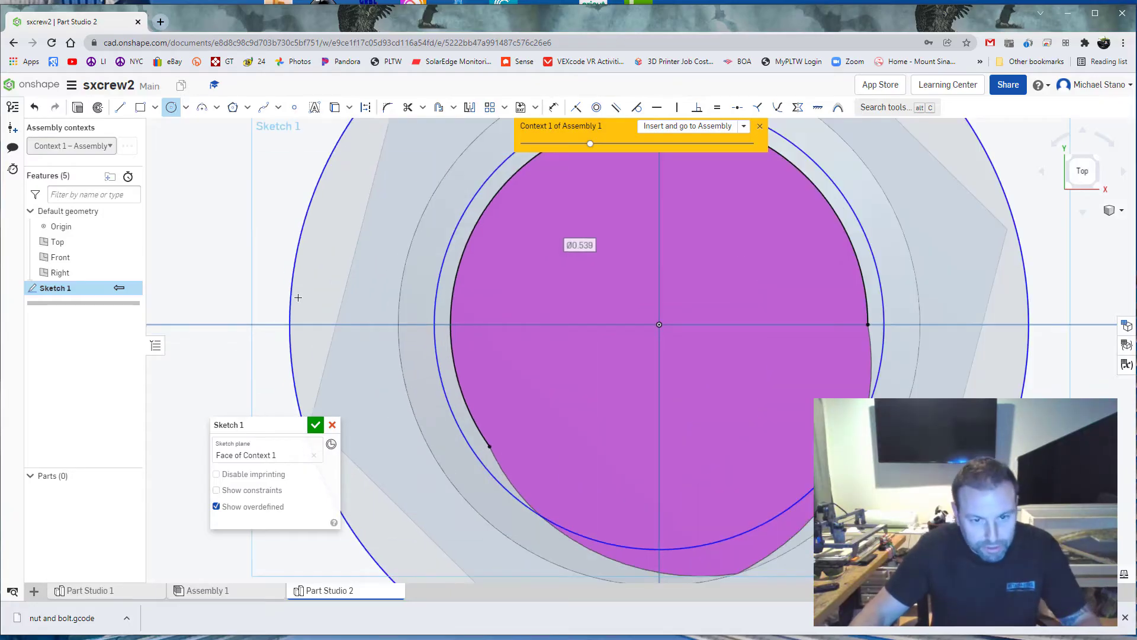
{"action": "scroll", "coordinate": [438, 361], "scroll_direction": "down", "scroll_amount": 3}
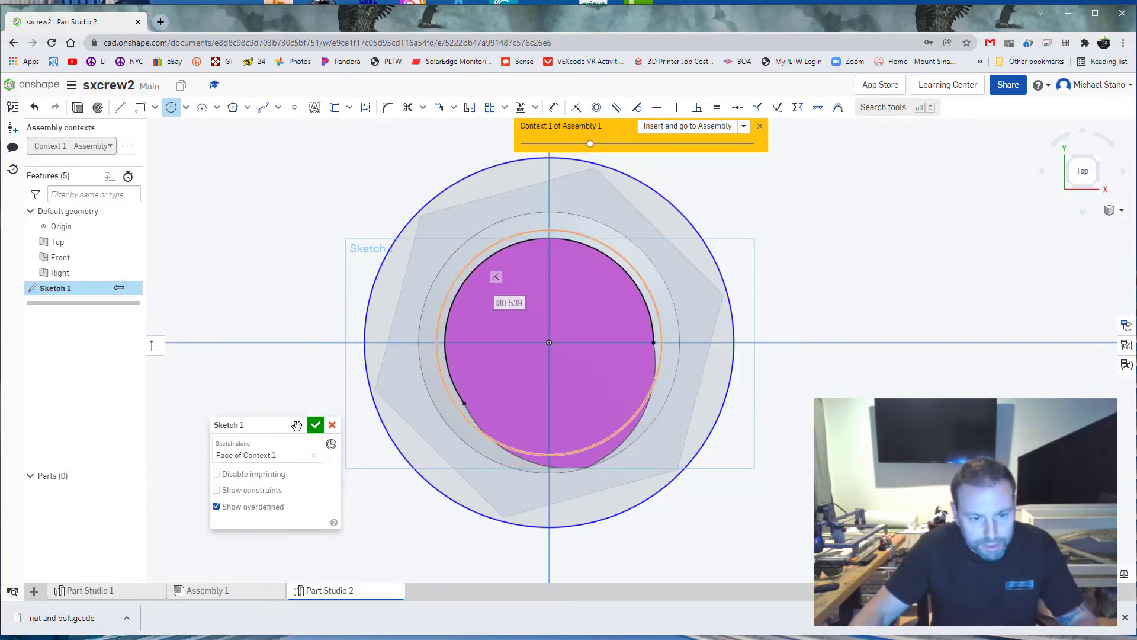
{"action": "left_click", "coordinate": [315, 425]}
Start extruding Sketch 1's outer ring region and set the depth to 0.5 in
{"action": "scroll", "coordinate": [290, 376], "scroll_direction": "down", "scroll_amount": 2}
{"action": "right_click_drag", "start_coordinate": [290, 376], "coordinate": [295, 366]}
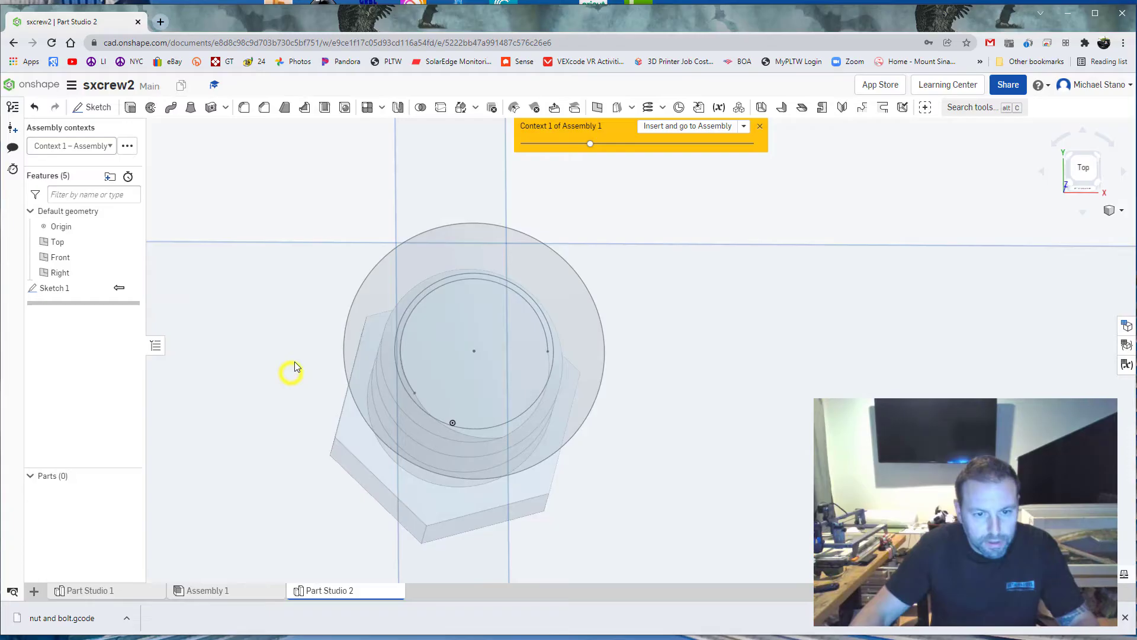
{"action": "left_click", "coordinate": [130, 109]}
{"action": "left_click", "coordinate": [393, 278]}
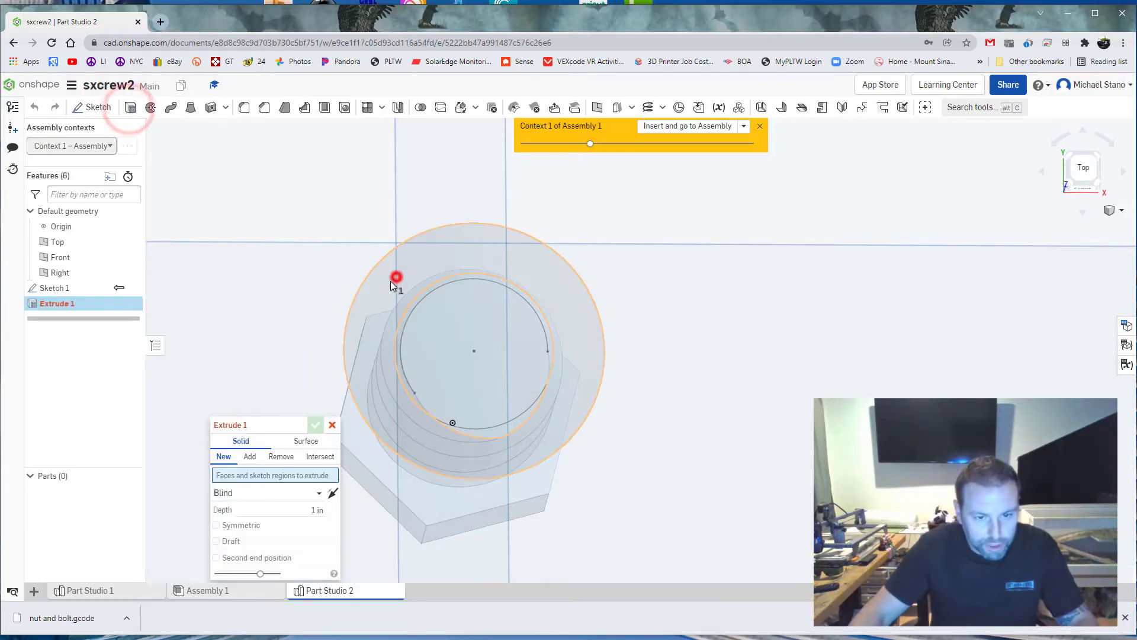
{"action": "right_click_drag", "start_coordinate": [279, 362], "coordinate": [274, 342]}
{"action": "scroll", "coordinate": [275, 338], "scroll_direction": "down", "scroll_amount": 3}
{"action": "left_click", "coordinate": [313, 521]}
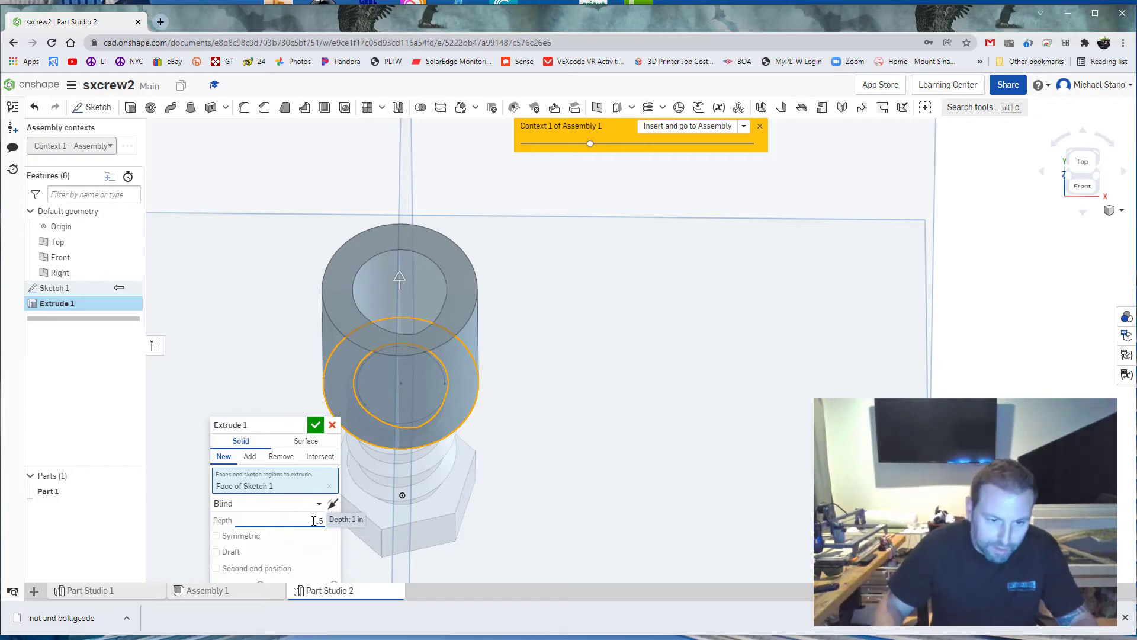
{"action": "right_click_drag", "start_coordinate": [261, 357], "coordinate": [280, 411]}
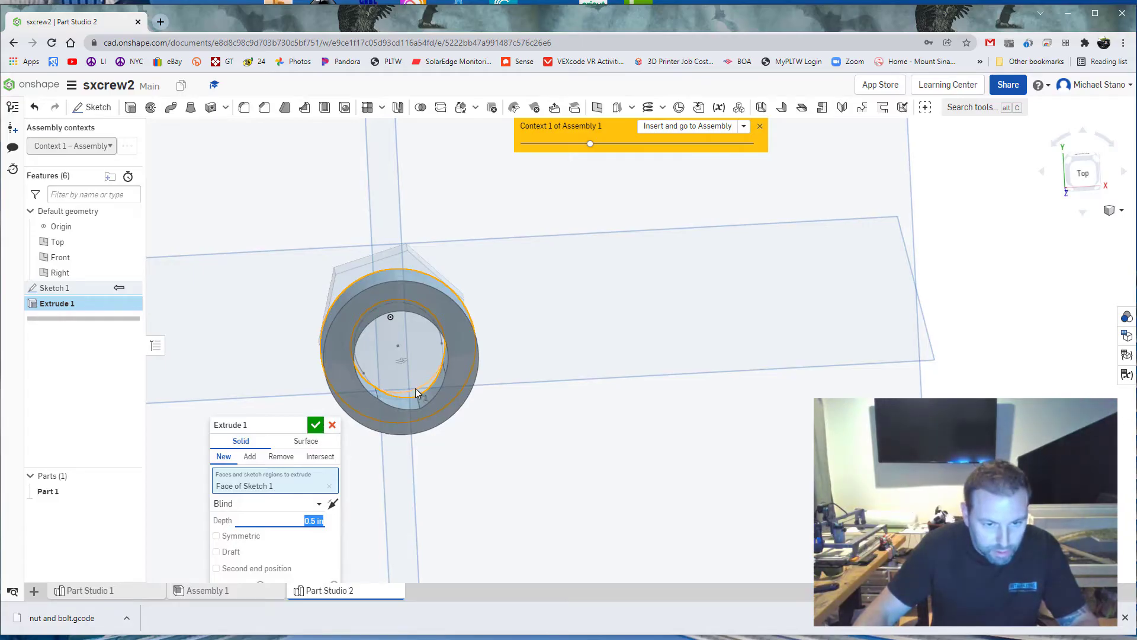
Limit the extrusion to the outer ring plus inner sliver and confirm Part 1
{"action": "left_click", "coordinate": [405, 372]}
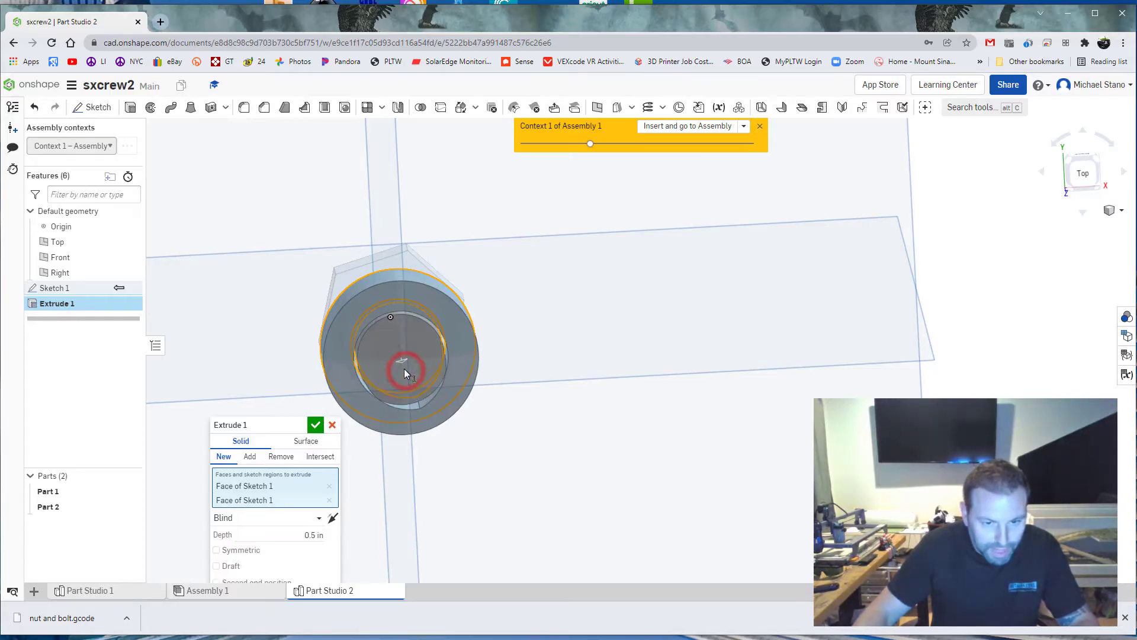
{"action": "left_click", "coordinate": [431, 411]}
{"action": "mouse_move", "coordinate": [406, 417]}
{"action": "right_mouse_down"}
{"action": "mouse_move", "coordinate": [388, 403]}
{"action": "mouse_move", "coordinate": [399, 399]}
{"action": "right_mouse_up"}
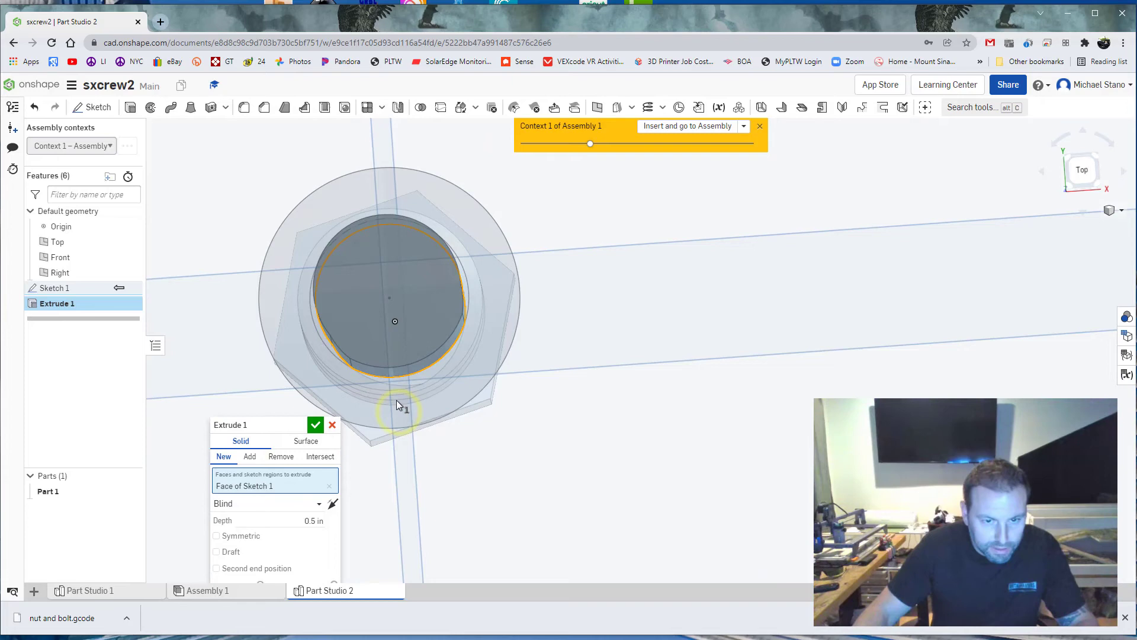
{"action": "left_click", "coordinate": [330, 485]}
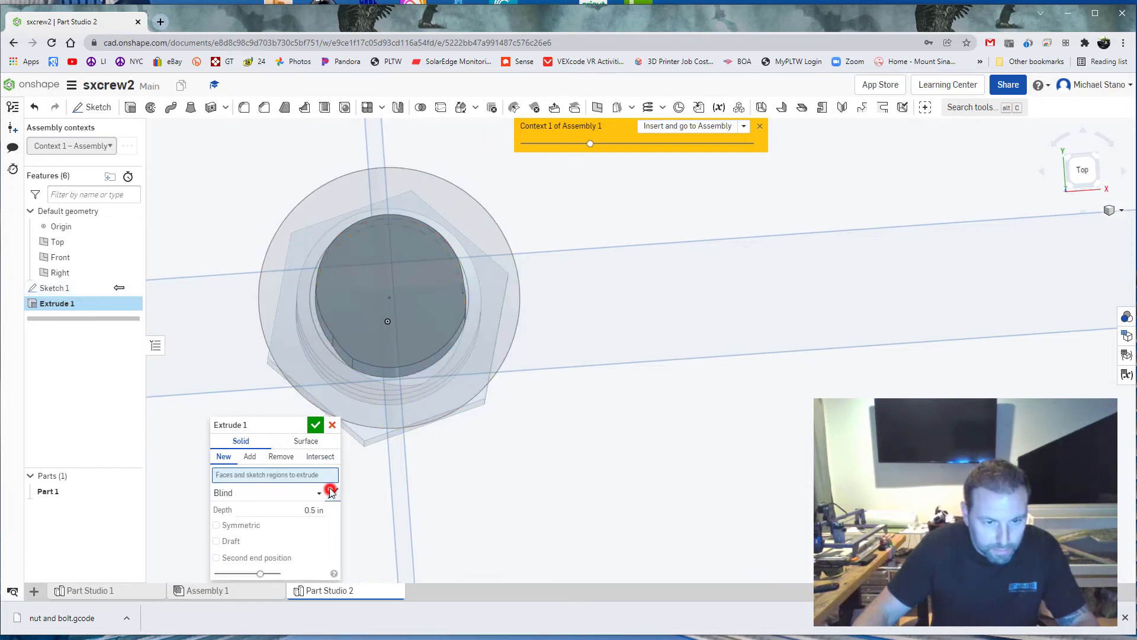
{"action": "left_click", "coordinate": [289, 250]}
{"action": "left_click", "coordinate": [418, 382]}
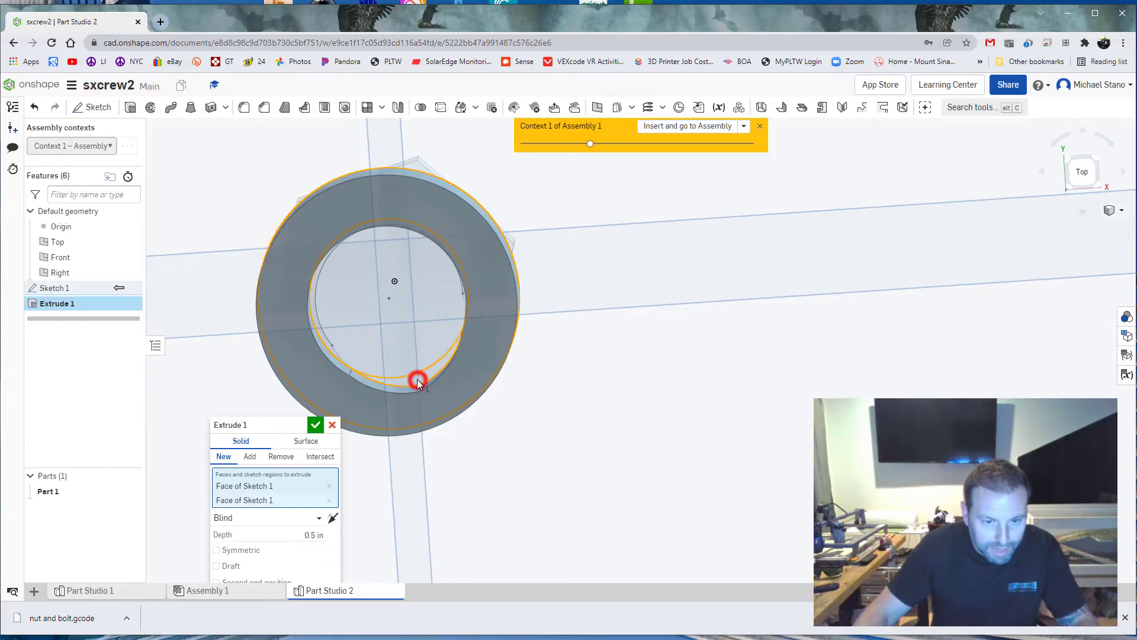
{"action": "key", "text": "n"}
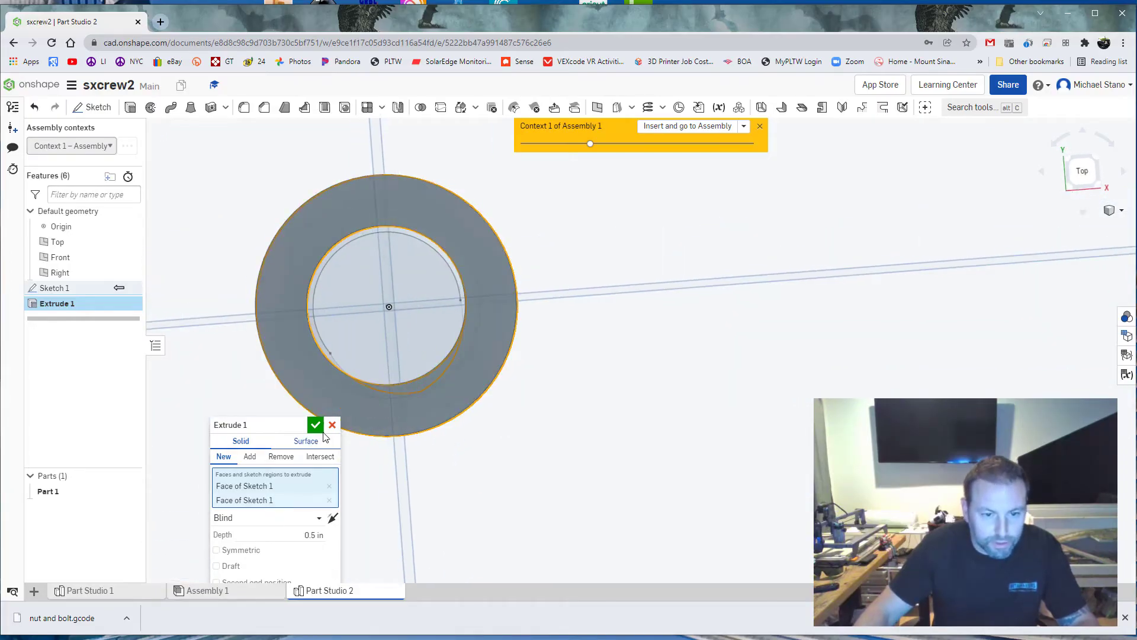
{"action": "left_click", "coordinate": [316, 425]}
{"action": "right_click_drag", "start_coordinate": [254, 400], "coordinate": [402, 392]}
Add a height-and-turns helix on the hole's edge: 1 in tall, 4 clockwise revolutions
{"action": "left_click", "coordinate": [648, 107]}
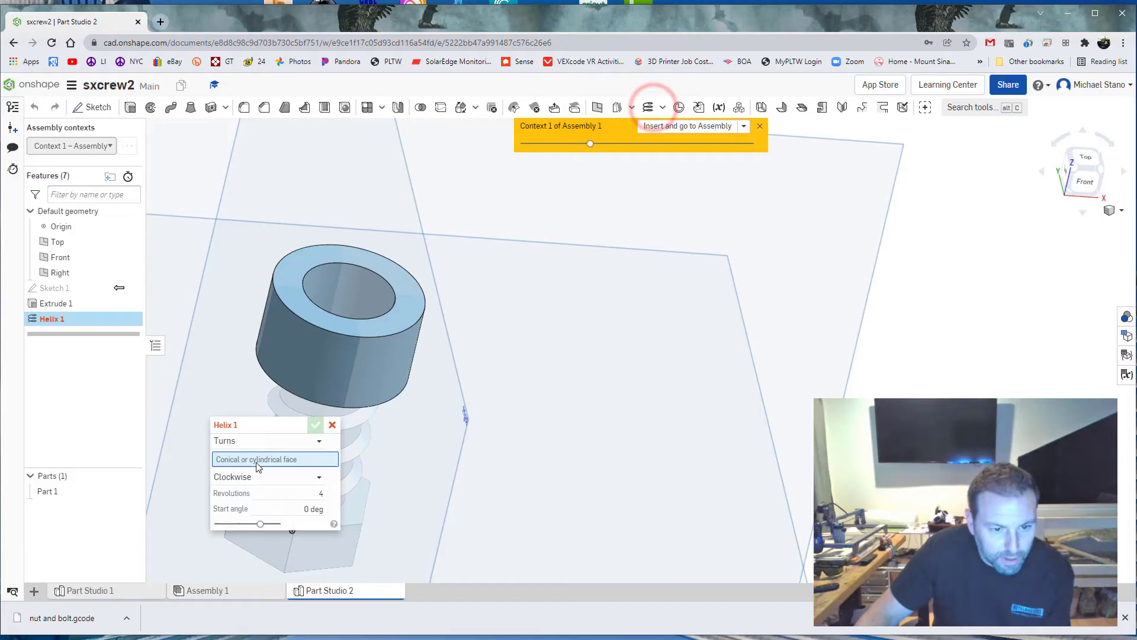
{"action": "left_click", "coordinate": [309, 444]}
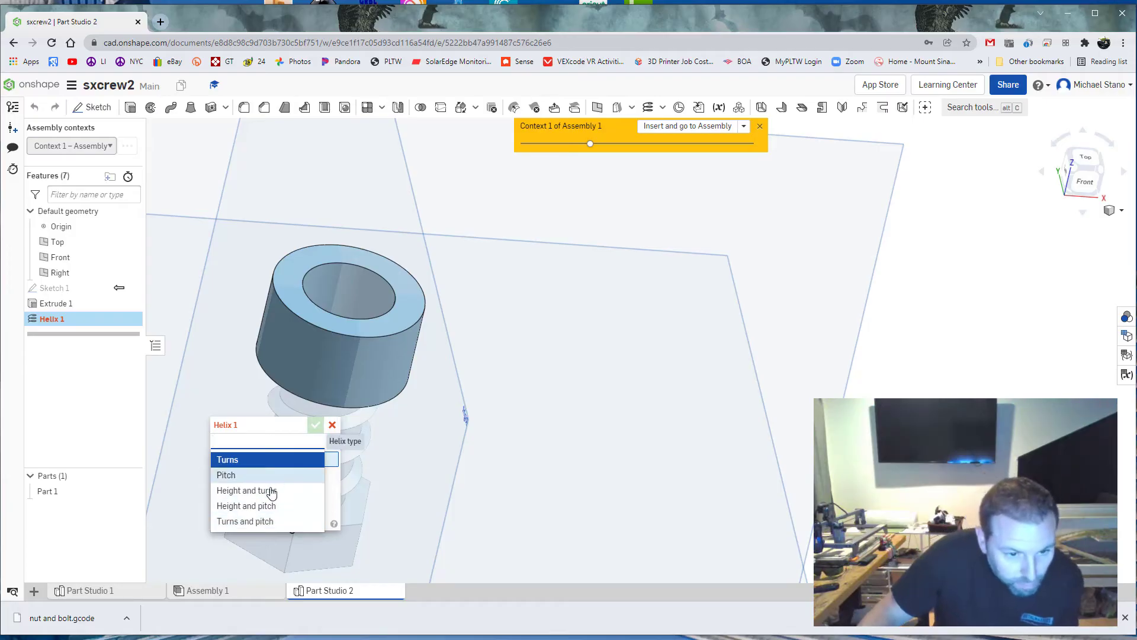
{"action": "left_click", "coordinate": [237, 491]}
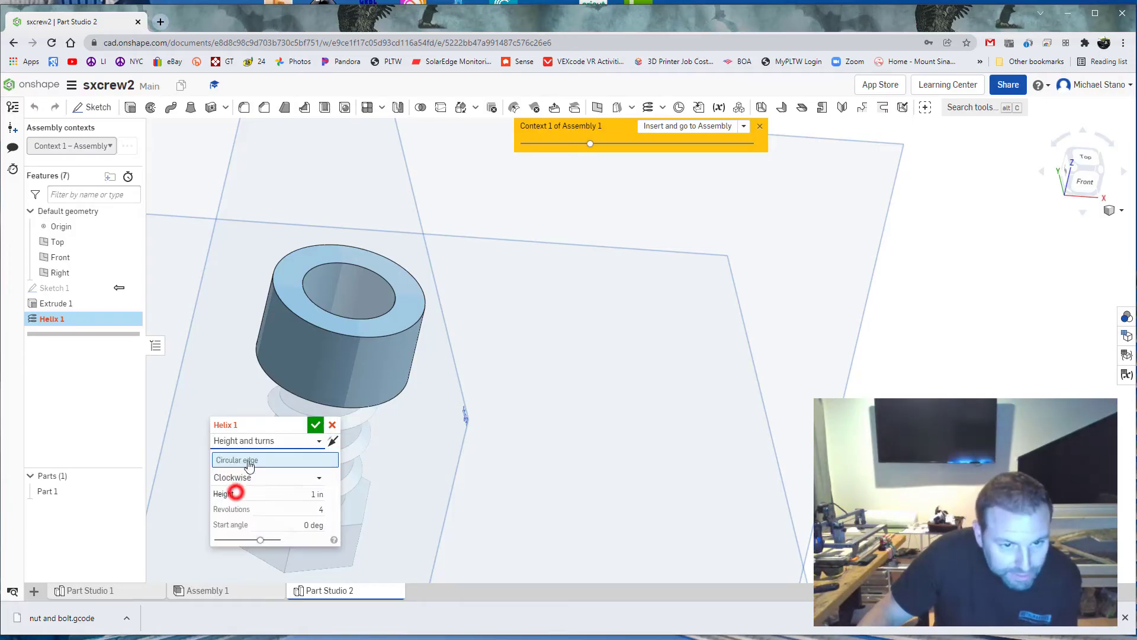
{"action": "left_click", "coordinate": [368, 271]}
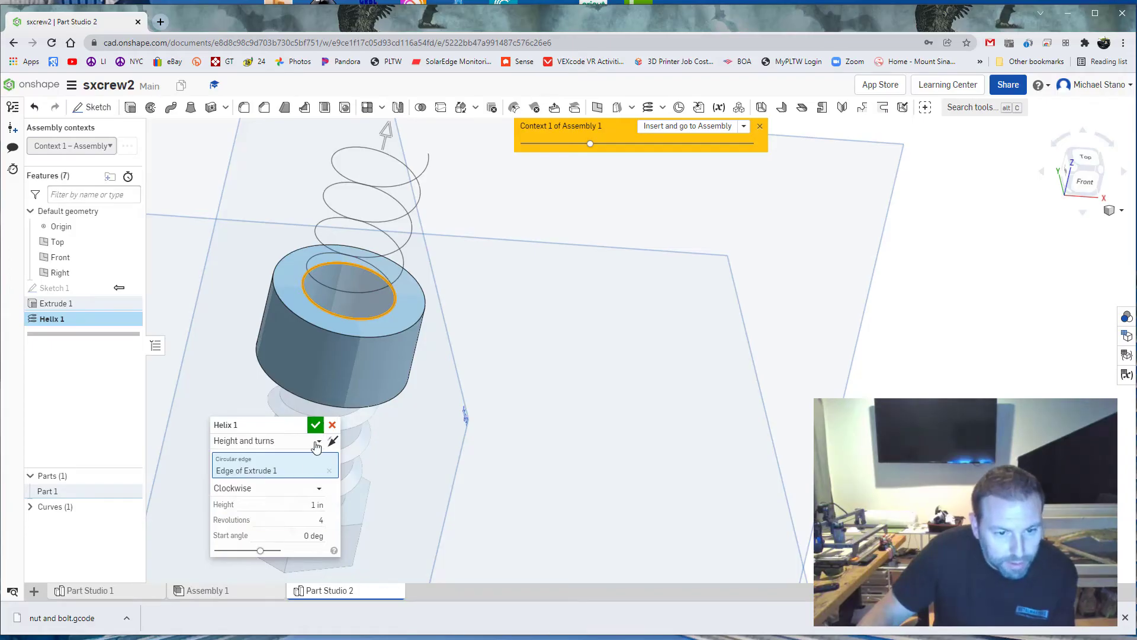
{"action": "right_click_drag", "start_coordinate": [225, 364], "coordinate": [374, 333]}
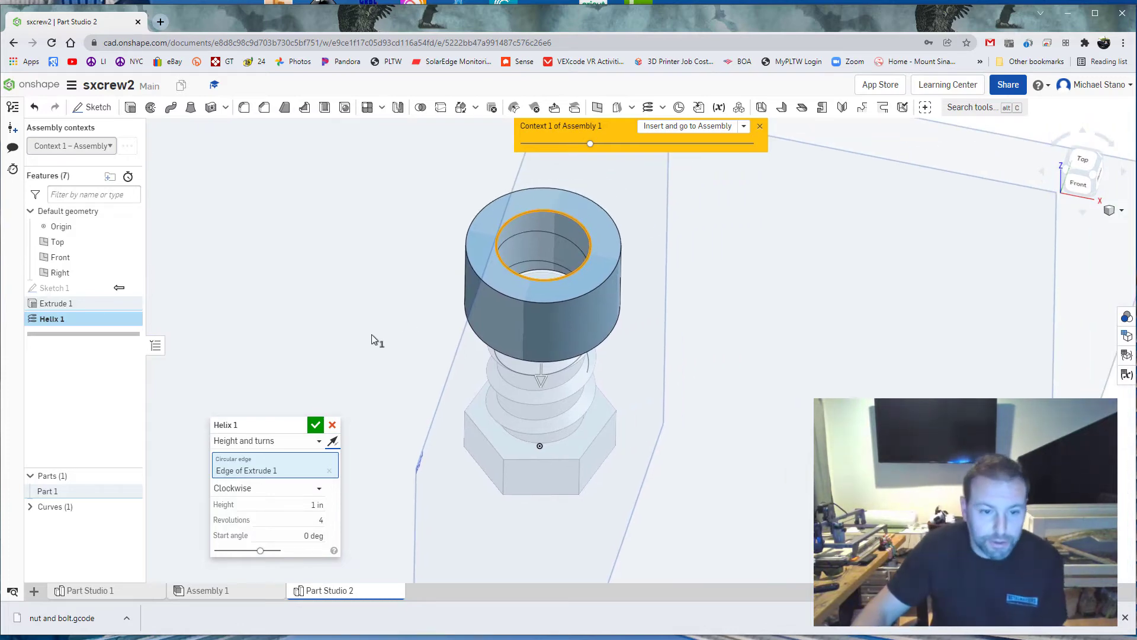
{"action": "left_click", "coordinate": [315, 425]}
{"action": "scroll", "coordinate": [369, 354], "scroll_direction": "up", "scroll_amount": 3}
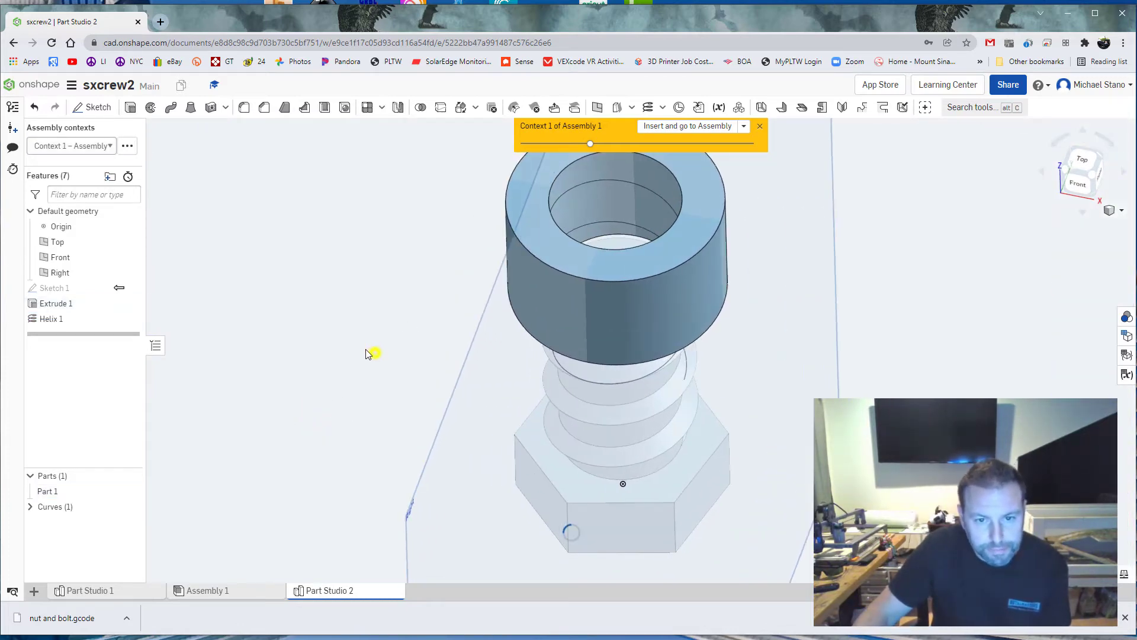
Section the nut and bolt along the Right plane and view the cut from the Back
{"action": "right_click_drag", "start_coordinate": [365, 350], "coordinate": [389, 343]}
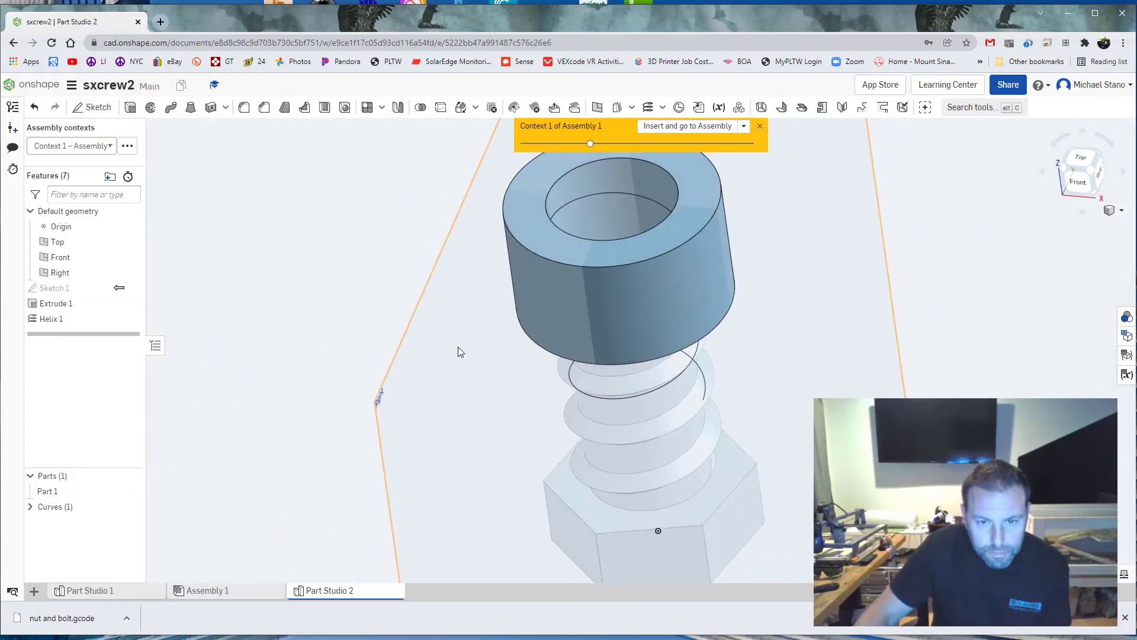
{"action": "right_click_drag", "start_coordinate": [459, 350], "coordinate": [617, 357]}
{"action": "scroll", "coordinate": [474, 367], "scroll_direction": "down", "scroll_amount": 3}
{"action": "scroll", "coordinate": [628, 380], "scroll_direction": "down", "scroll_amount": 2}
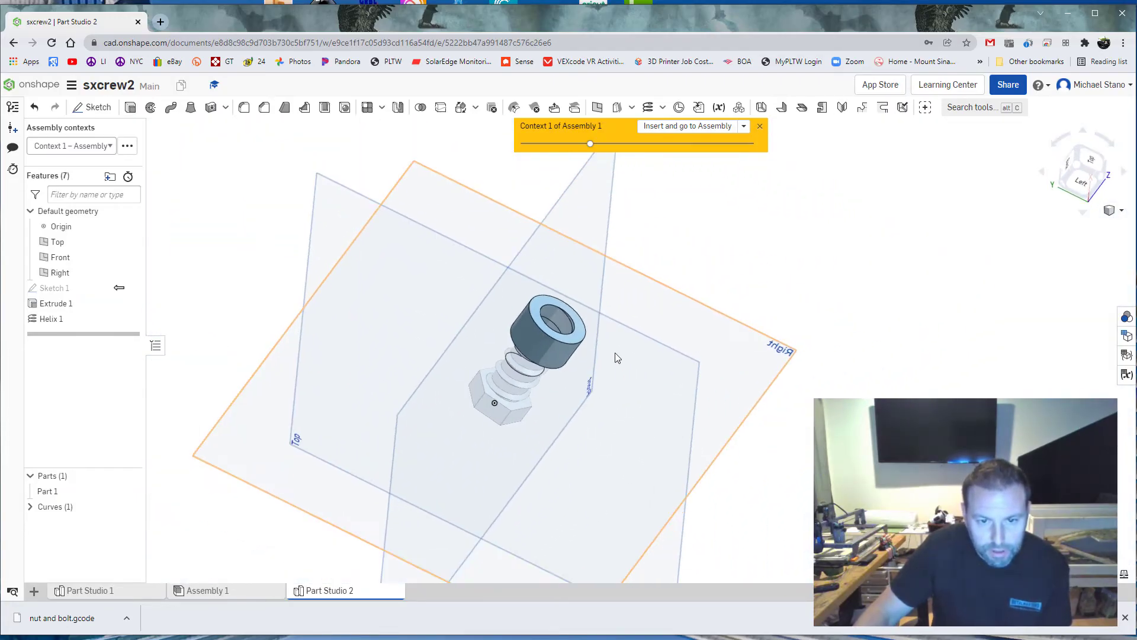
{"action": "left_click", "coordinate": [1121, 211]}
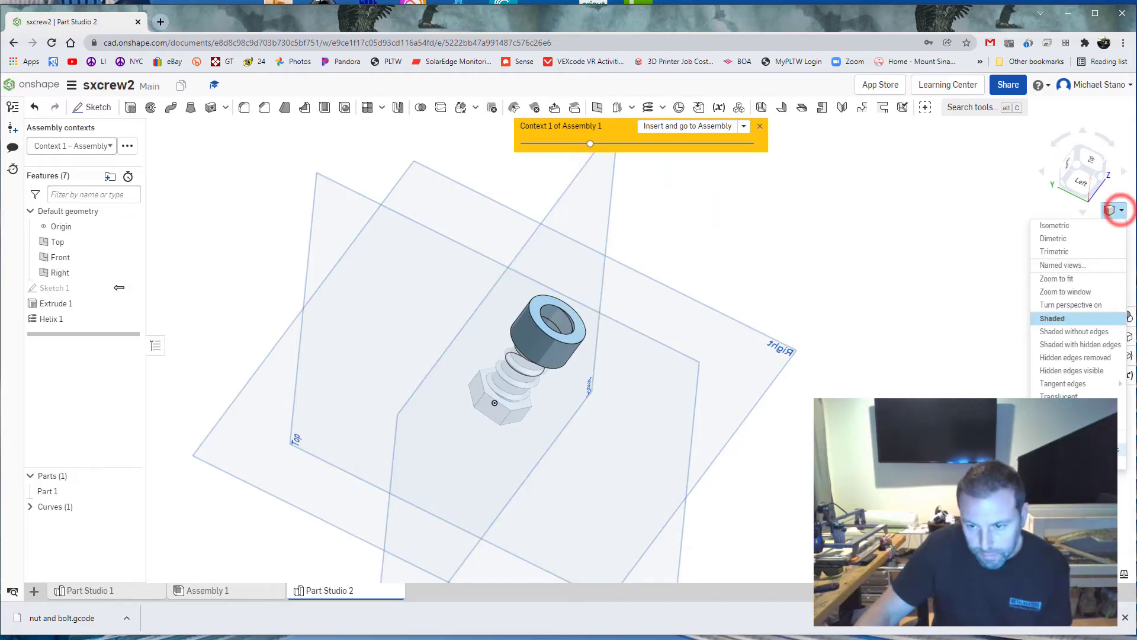
{"action": "left_click", "coordinate": [1066, 330]}
{"action": "left_click", "coordinate": [614, 207]}
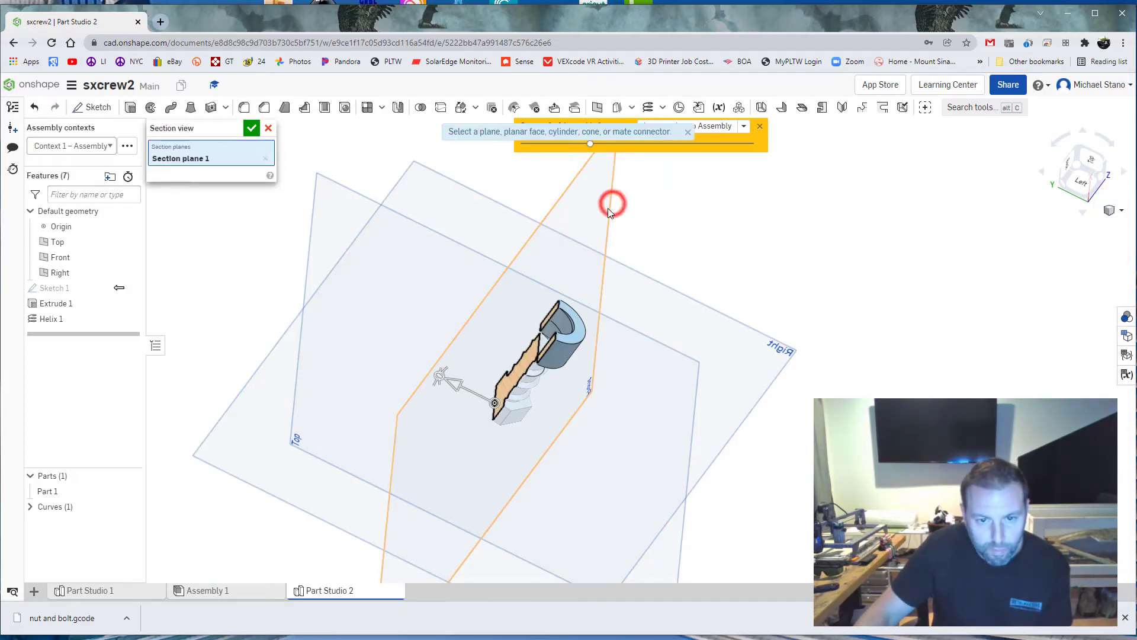
{"action": "right_click_drag", "start_coordinate": [481, 305], "coordinate": [540, 314]}
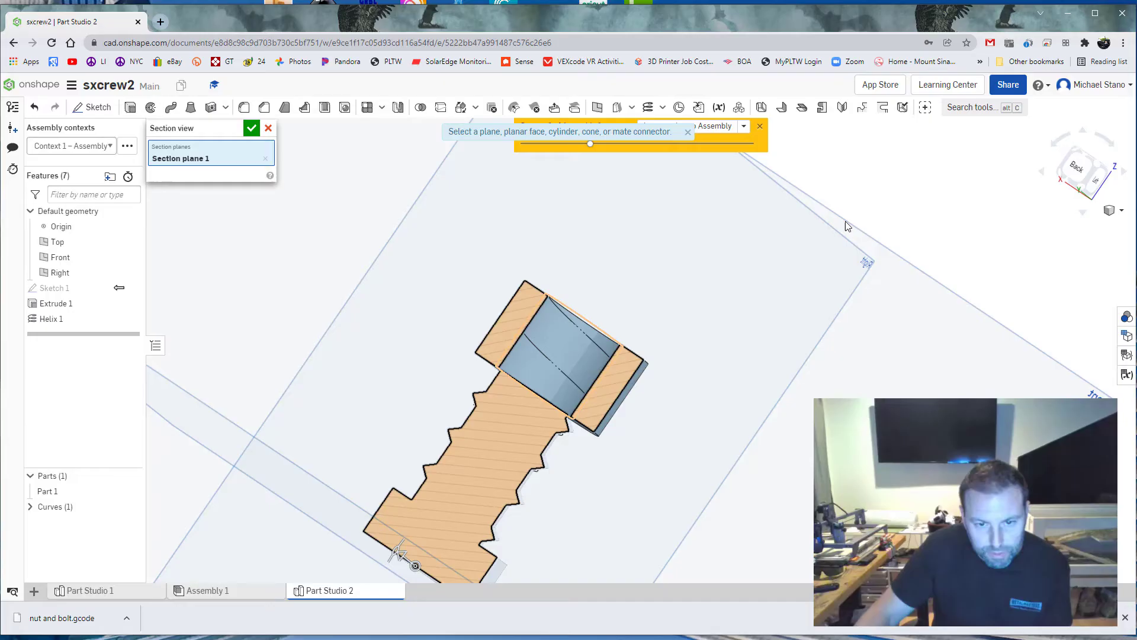
{"action": "left_click", "coordinate": [1080, 171]}
{"action": "scroll", "coordinate": [617, 233], "scroll_direction": "up", "scroll_amount": 6}
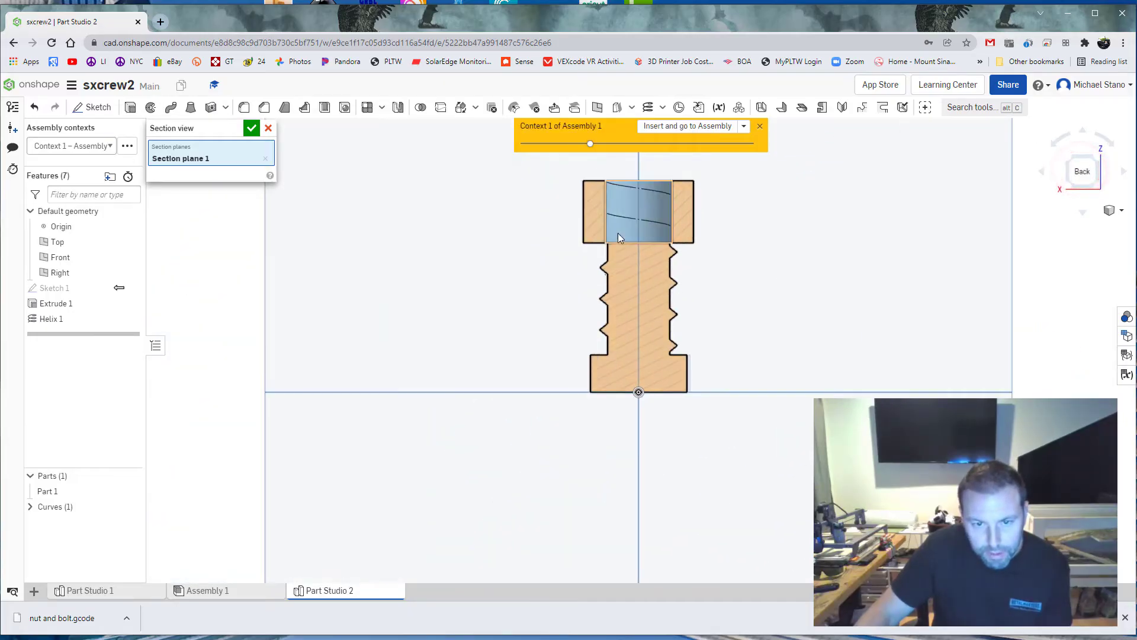
{"action": "scroll", "coordinate": [539, 316], "scroll_direction": "up", "scroll_amount": 3}
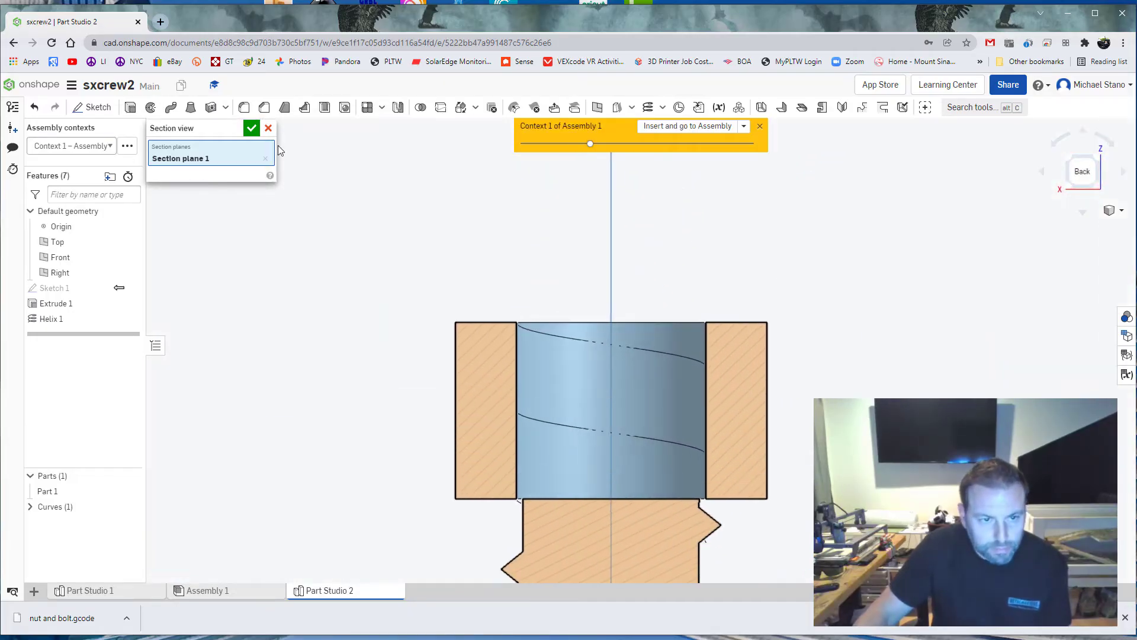
{"action": "left_click", "coordinate": [248, 128]}
{"action": "scroll", "coordinate": [474, 384], "scroll_direction": "up", "scroll_amount": 3}
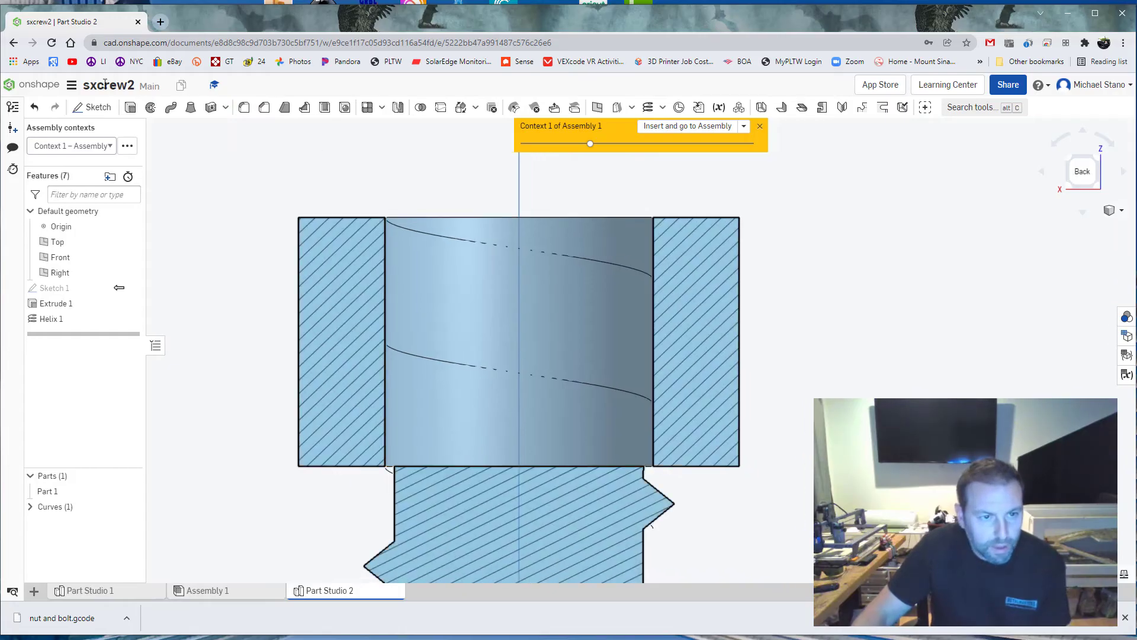
Start a sketch on the Front plane and draw a 0.11 line along the nut's inner wall
{"action": "left_click", "coordinate": [87, 109]}
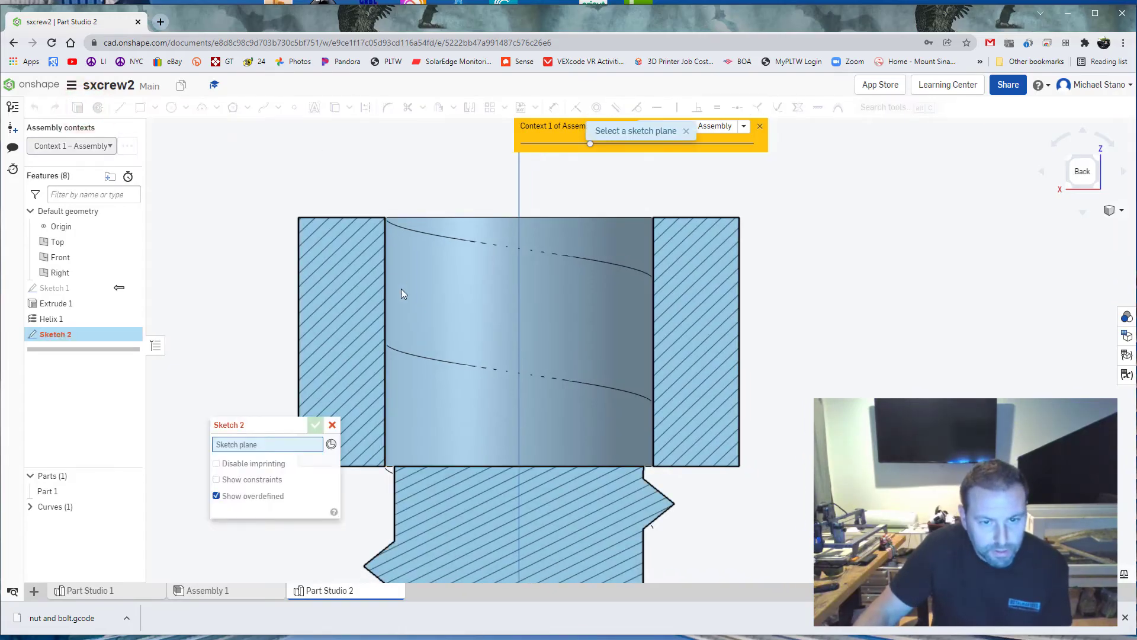
{"action": "scroll", "coordinate": [450, 244], "scroll_direction": "down", "scroll_amount": 5}
{"action": "scroll", "coordinate": [450, 244], "scroll_direction": "down", "scroll_amount": 3}
{"action": "left_click", "coordinate": [627, 215]}
{"action": "scroll", "coordinate": [407, 234], "scroll_direction": "up", "scroll_amount": 5}
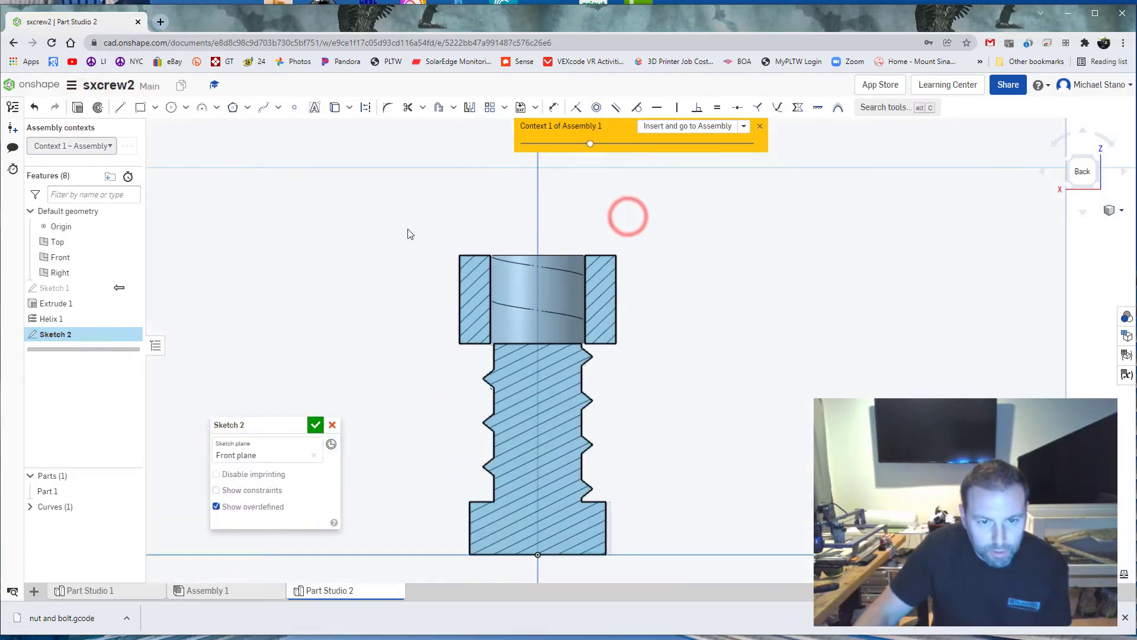
{"action": "left_click", "coordinate": [116, 109]}
{"action": "scroll", "coordinate": [533, 338], "scroll_direction": "up", "scroll_amount": 3}
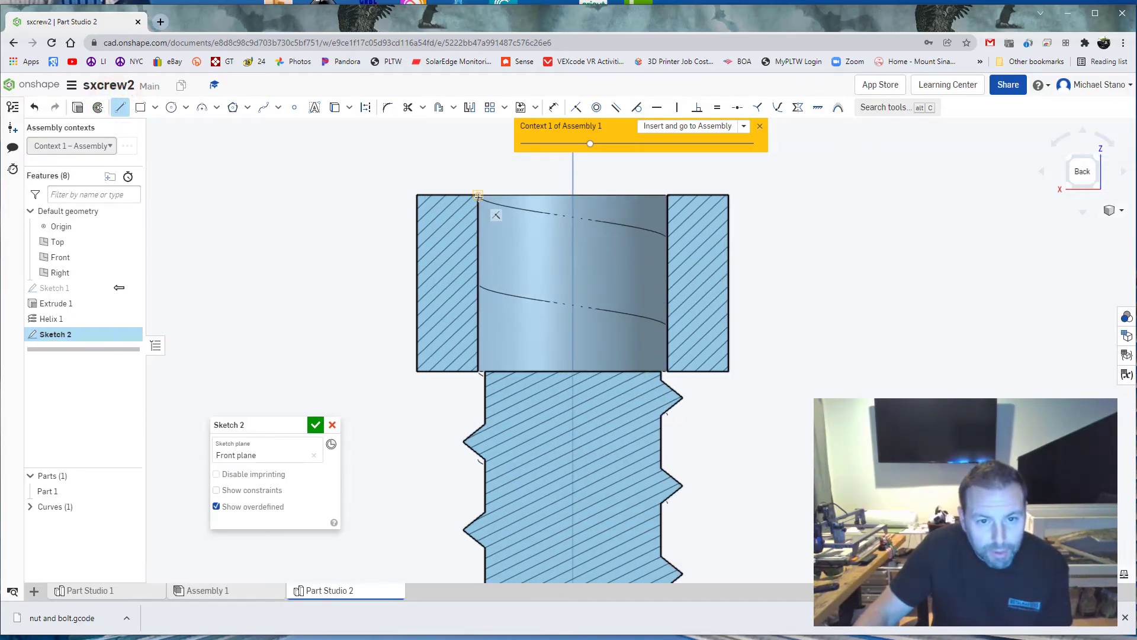
{"action": "scroll", "coordinate": [478, 196], "scroll_direction": "up", "scroll_amount": 2}
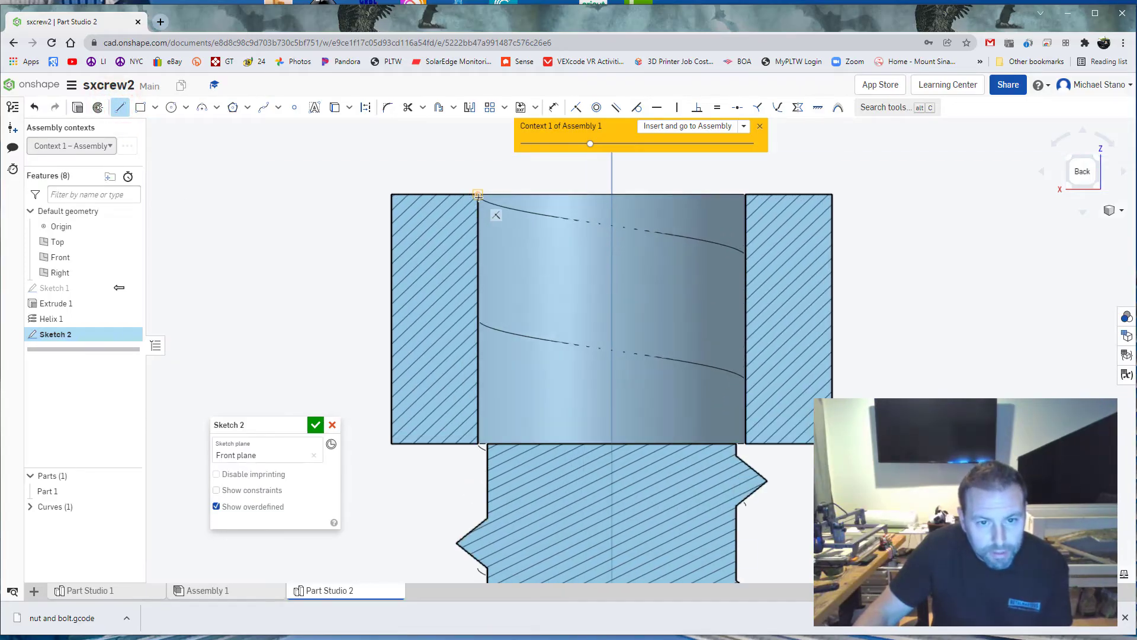
{"action": "left_click", "coordinate": [477, 239]}
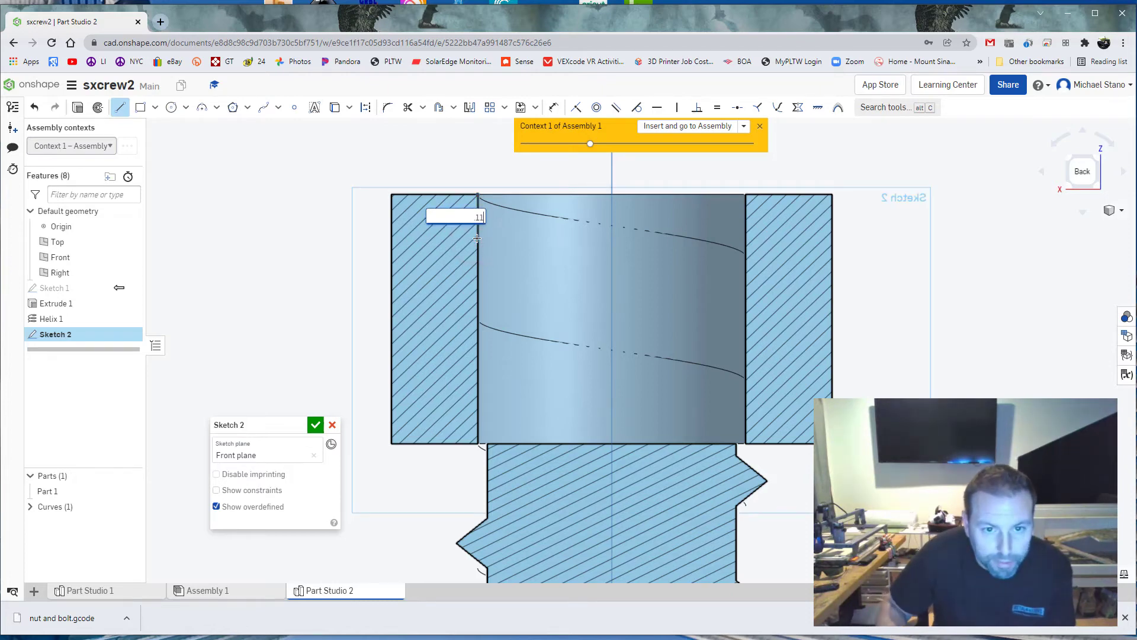
{"action": "type", "text": ".11"}
{"action": "key", "text": "Return"}
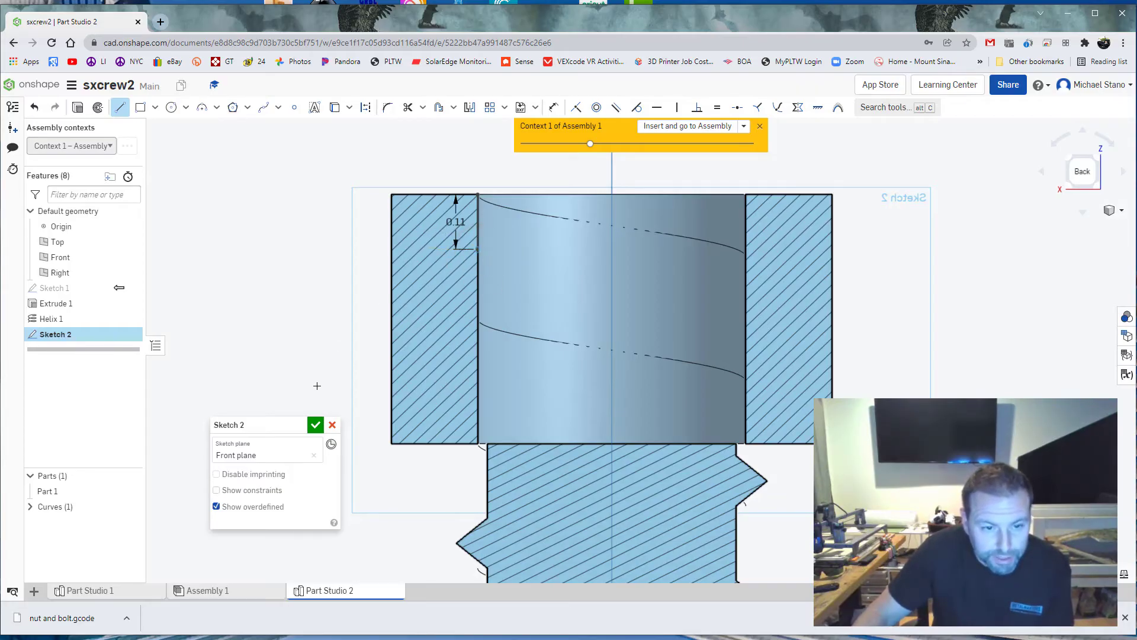
{"action": "key", "text": "Escape"}
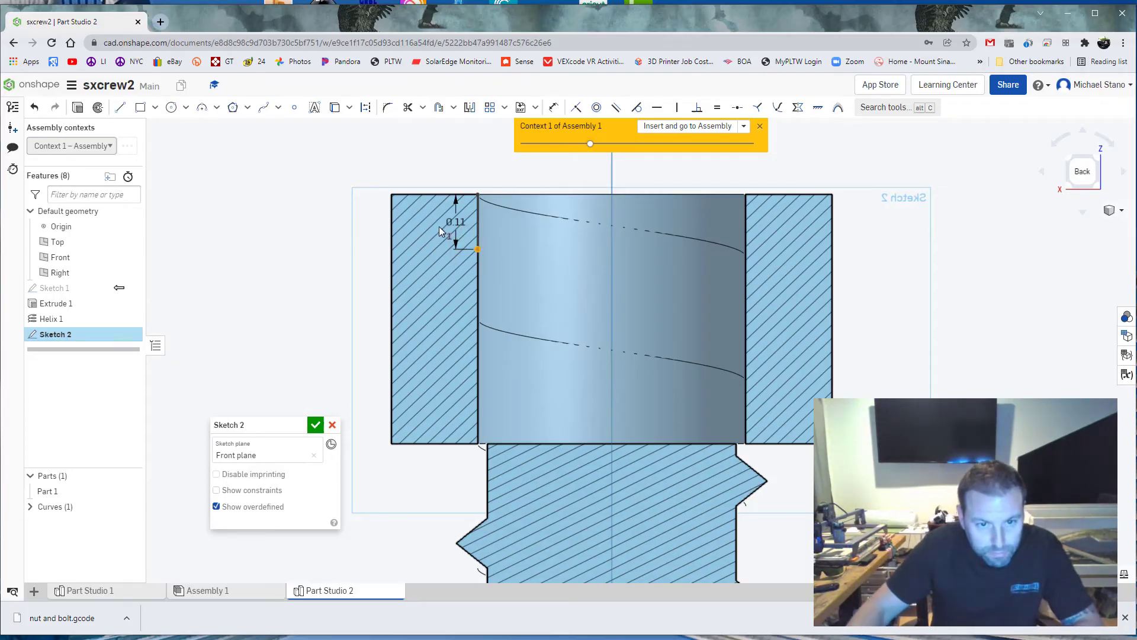
Draw two angled lines from the 0.11 line's ends to close a triangular thread profile
{"action": "scroll", "coordinate": [438, 226], "scroll_direction": "up", "scroll_amount": 4}
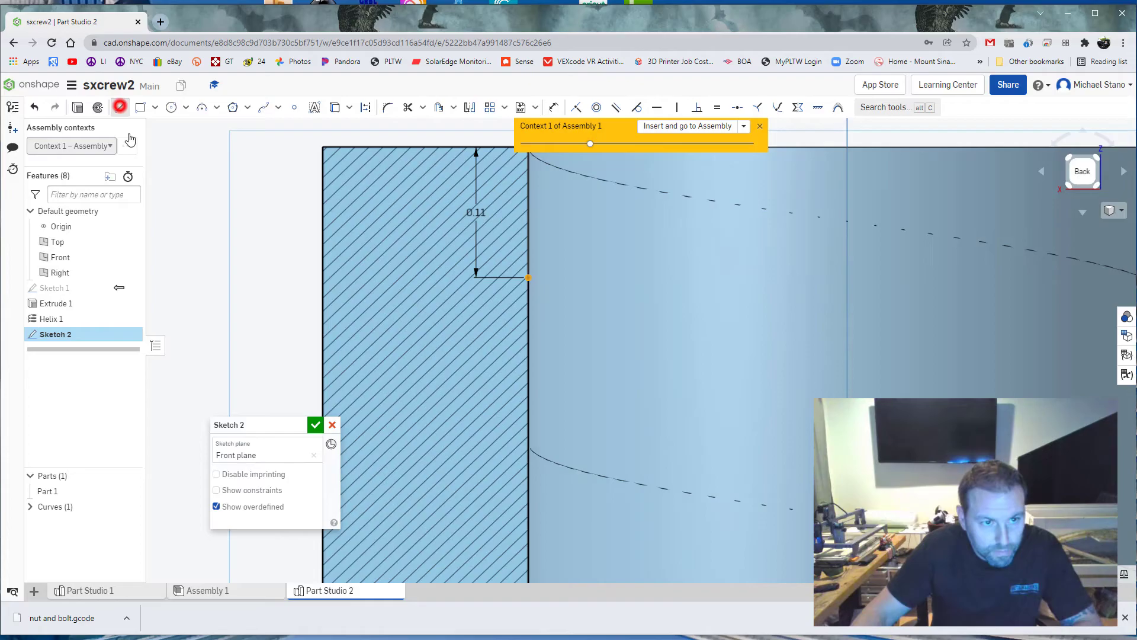
{"action": "left_click", "coordinate": [528, 279]}
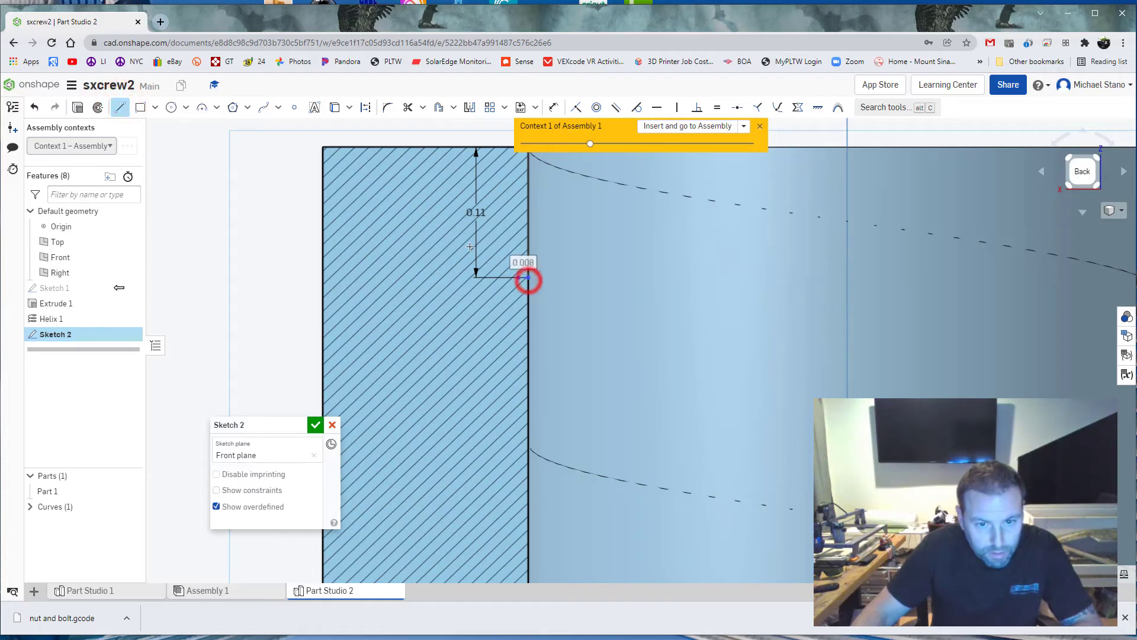
{"action": "key", "text": "Escape"}
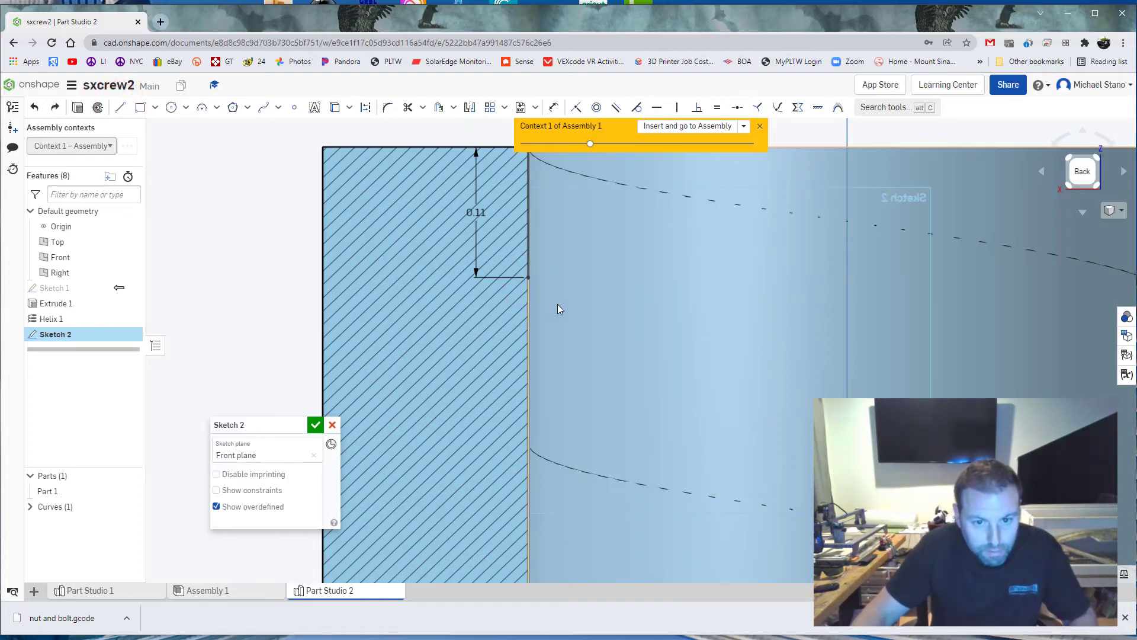
{"action": "key", "text": "l"}
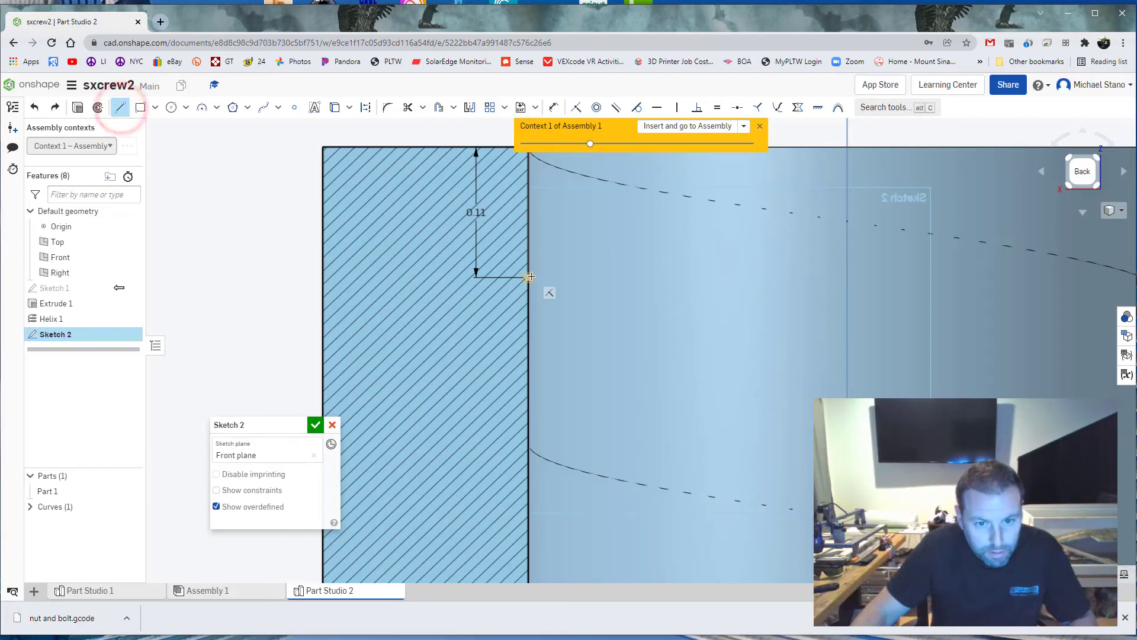
{"action": "left_click", "coordinate": [529, 278]}
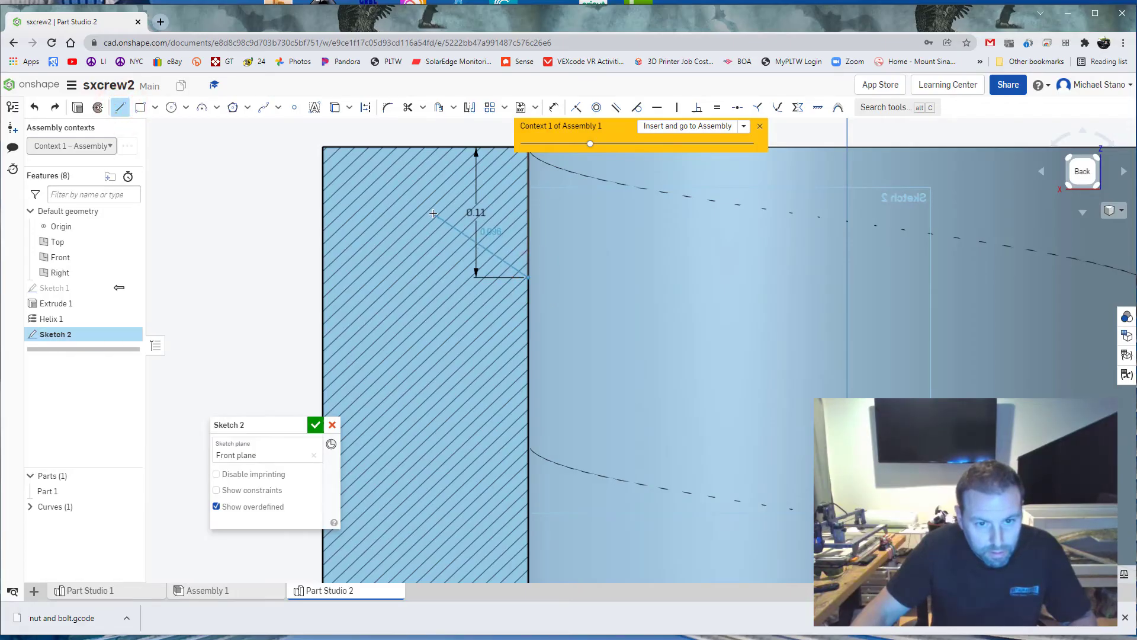
{"action": "scroll", "coordinate": [433, 213], "scroll_direction": "up", "scroll_amount": 4}
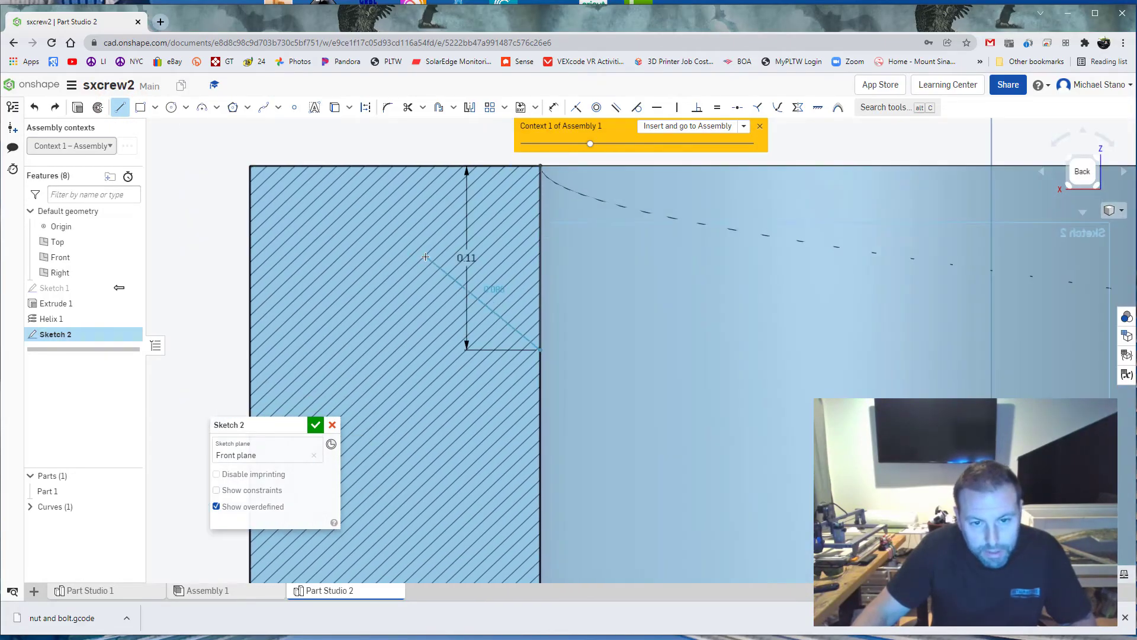
{"action": "left_click", "coordinate": [425, 256]}
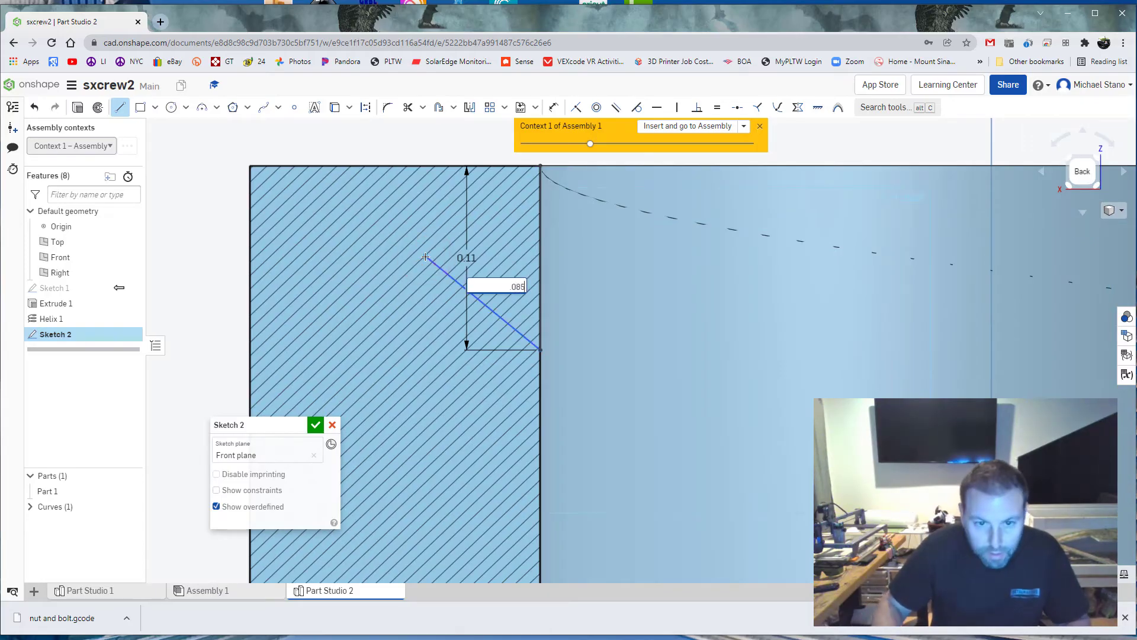
{"action": "key", "text": "Return"}
{"action": "scroll", "coordinate": [300, 548], "scroll_direction": "down", "scroll_amount": 2}
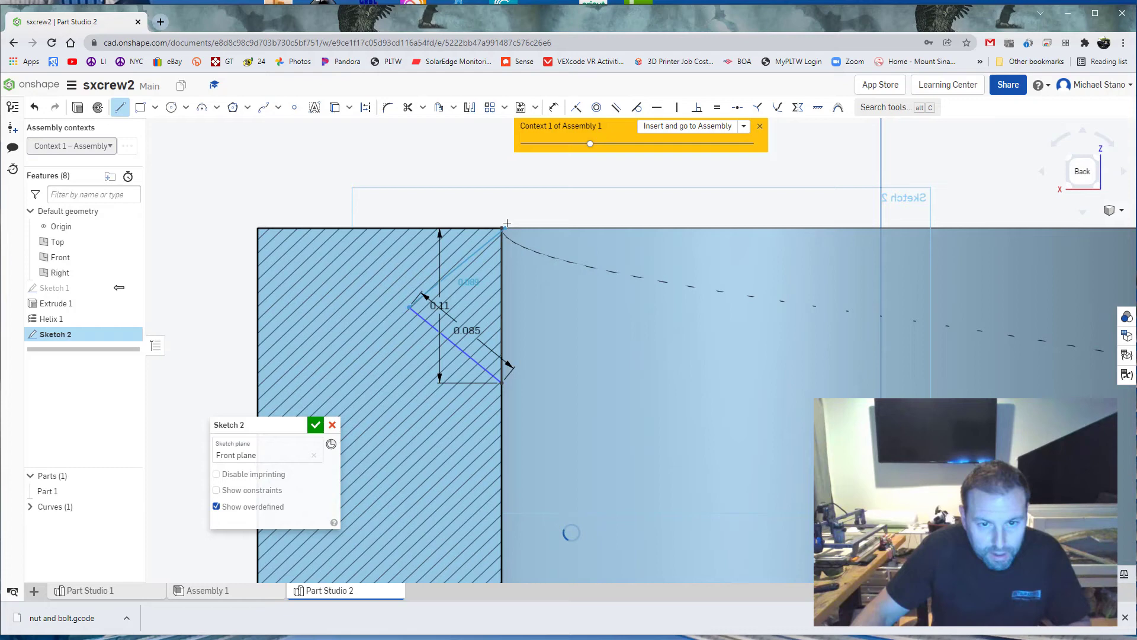
{"action": "left_click", "coordinate": [501, 228]}
{"action": "scroll", "coordinate": [491, 285], "scroll_direction": "up", "scroll_amount": 5}
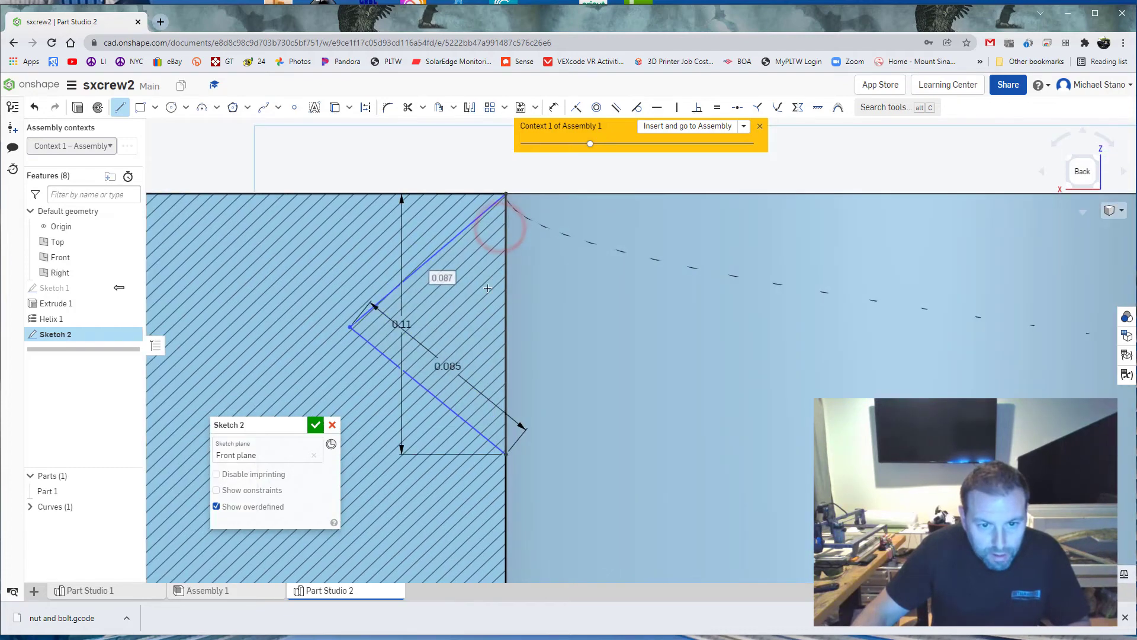
Dimension the upper angled line of the triangle to 0.085
{"action": "key", "text": "d"}
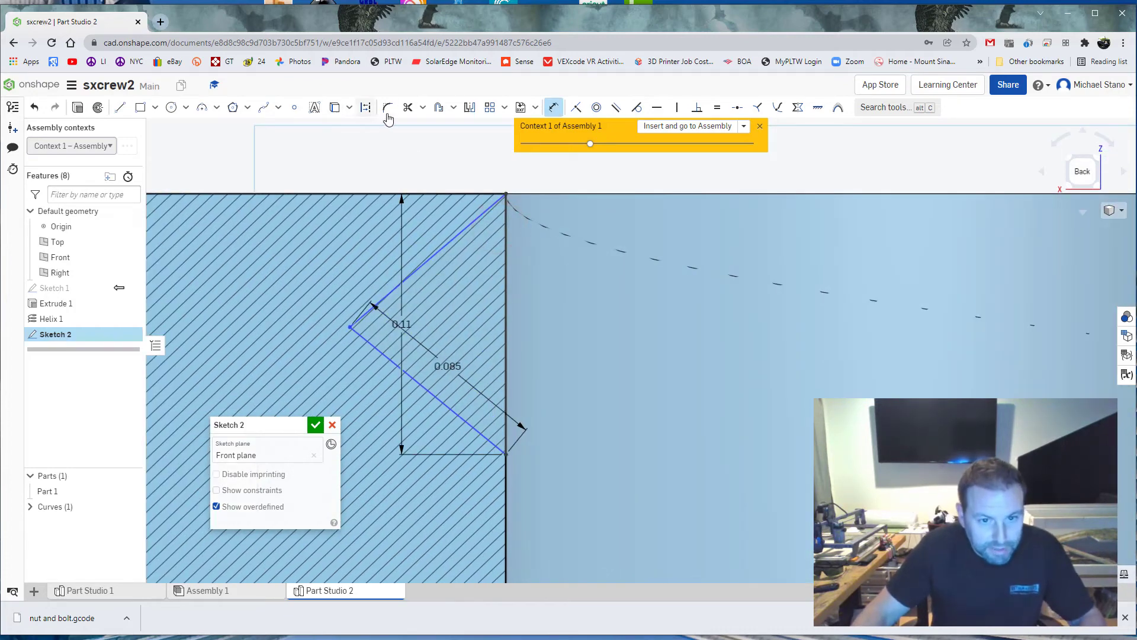
{"action": "left_click", "coordinate": [441, 254]}
{"action": "left_click", "coordinate": [382, 190]}
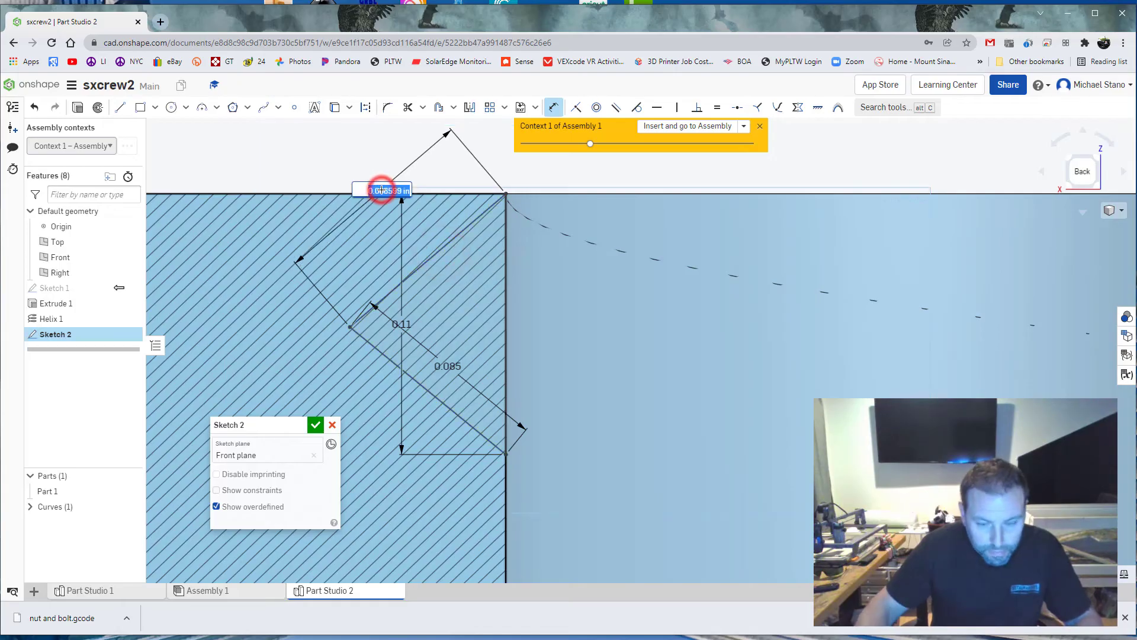
{"action": "type", "text": ".085"}
{"action": "key", "text": "Return"}
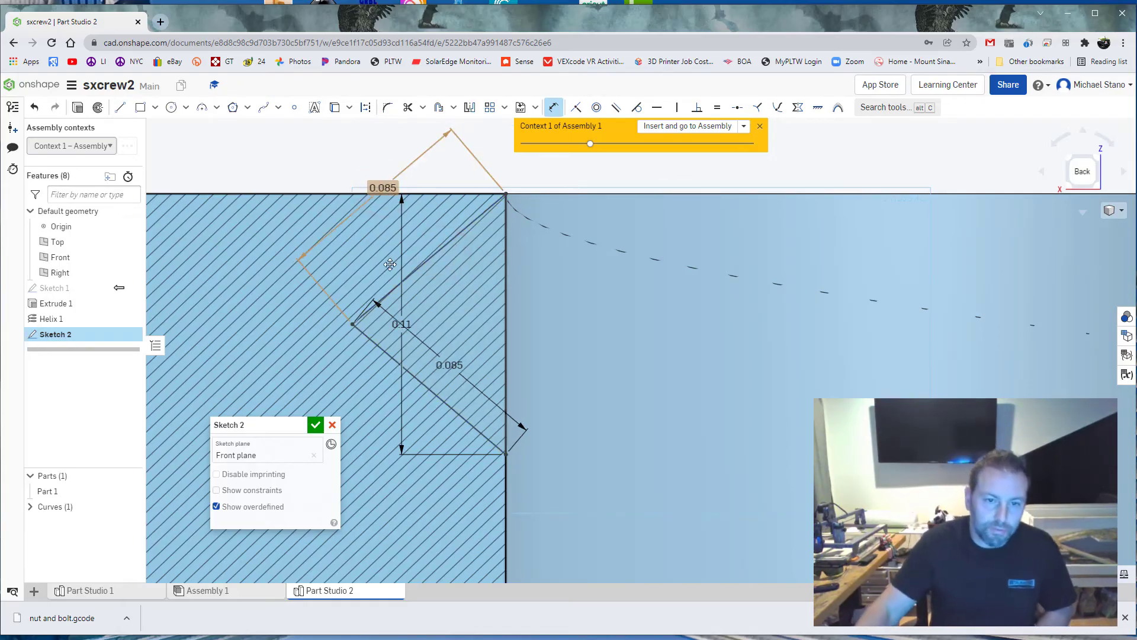
{"action": "scroll", "coordinate": [330, 374], "scroll_direction": "down", "scroll_amount": 2}
Finish Sketch 2 and use its triangle as the profile of a new sweep
{"action": "left_click", "coordinate": [315, 424]}
{"action": "scroll", "coordinate": [322, 372], "scroll_direction": "down", "scroll_amount": 2}
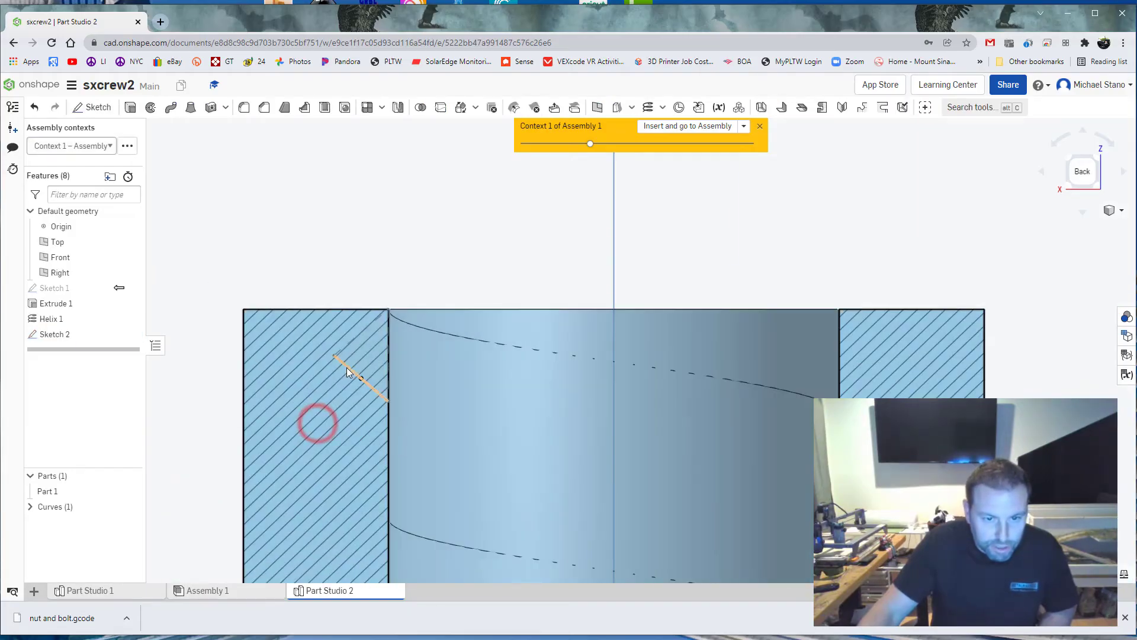
{"action": "right_click_drag", "start_coordinate": [347, 367], "coordinate": [330, 372]}
{"action": "left_click", "coordinate": [170, 107]}
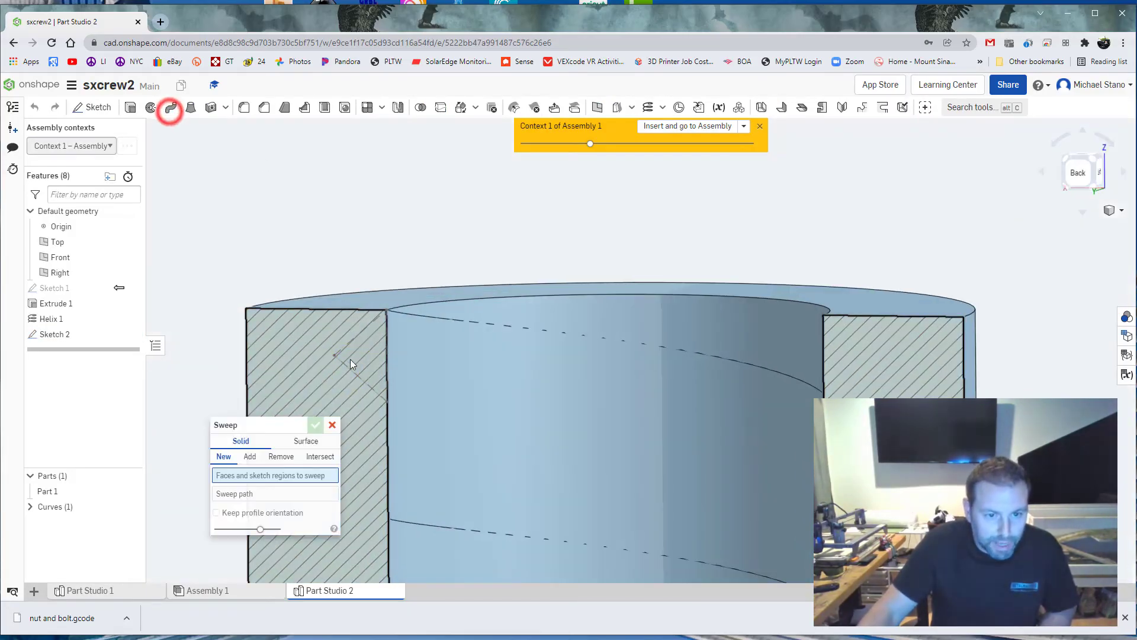
{"action": "right_click_drag", "start_coordinate": [390, 357], "coordinate": [365, 350]}
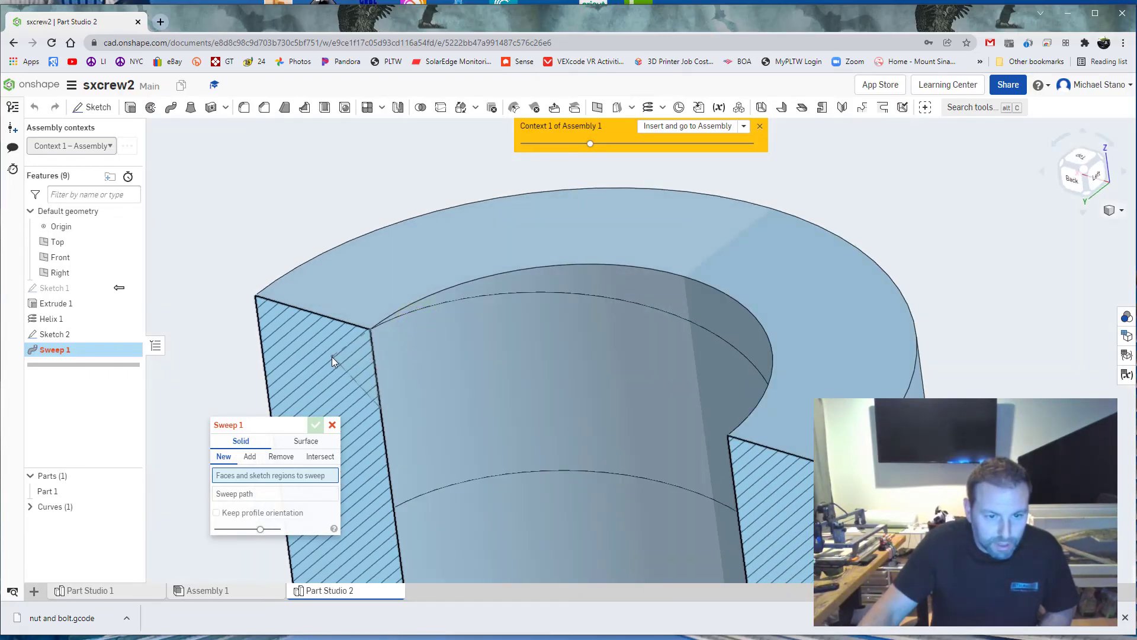
{"action": "mouse_move", "coordinate": [381, 368]}
{"action": "right_mouse_down"}
{"action": "mouse_move", "coordinate": [581, 348]}
{"action": "mouse_move", "coordinate": [749, 354]}
{"action": "mouse_move", "coordinate": [751, 371]}
{"action": "mouse_move", "coordinate": [265, 477]}
{"action": "right_mouse_up"}
{"action": "left_click", "coordinate": [751, 355]}
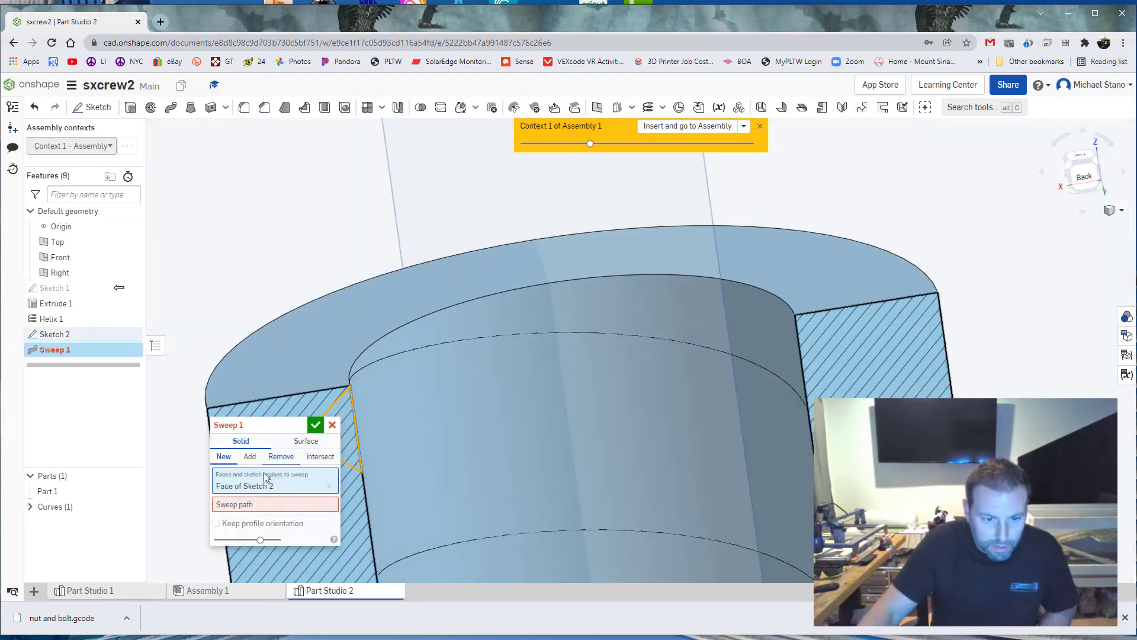
Sweep the profile along Helix 1 as a Remove cut, turn off the section view, and confirm
{"action": "left_click", "coordinate": [262, 503]}
{"action": "left_click", "coordinate": [640, 332]}
{"action": "scroll", "coordinate": [521, 362], "scroll_direction": "down", "scroll_amount": 4}
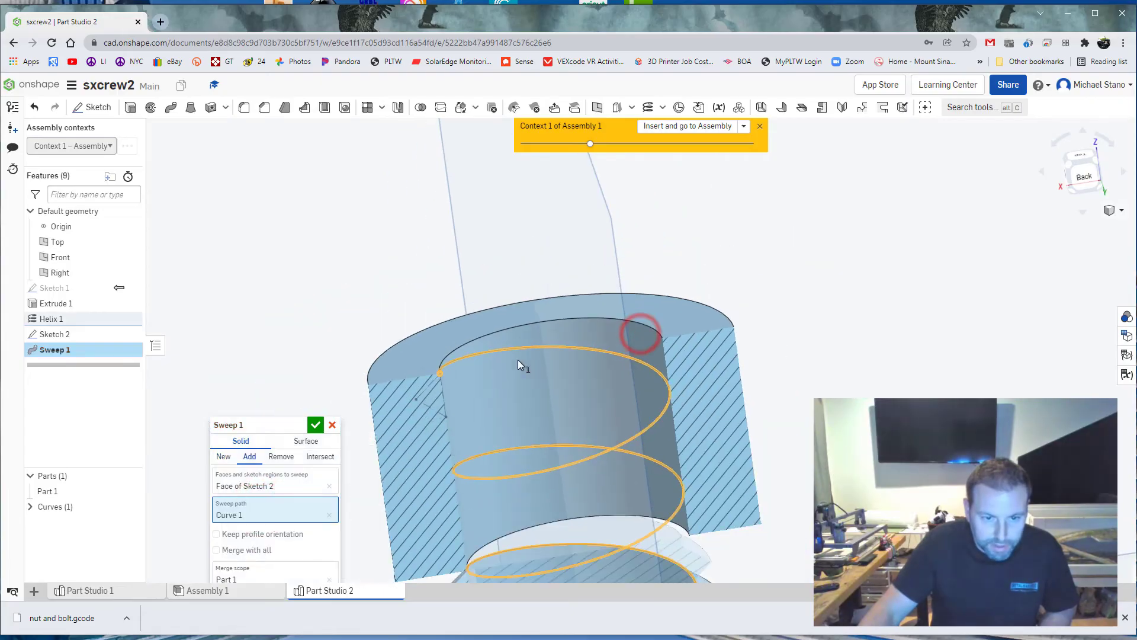
{"action": "right_click_drag", "start_coordinate": [474, 394], "coordinate": [468, 388]}
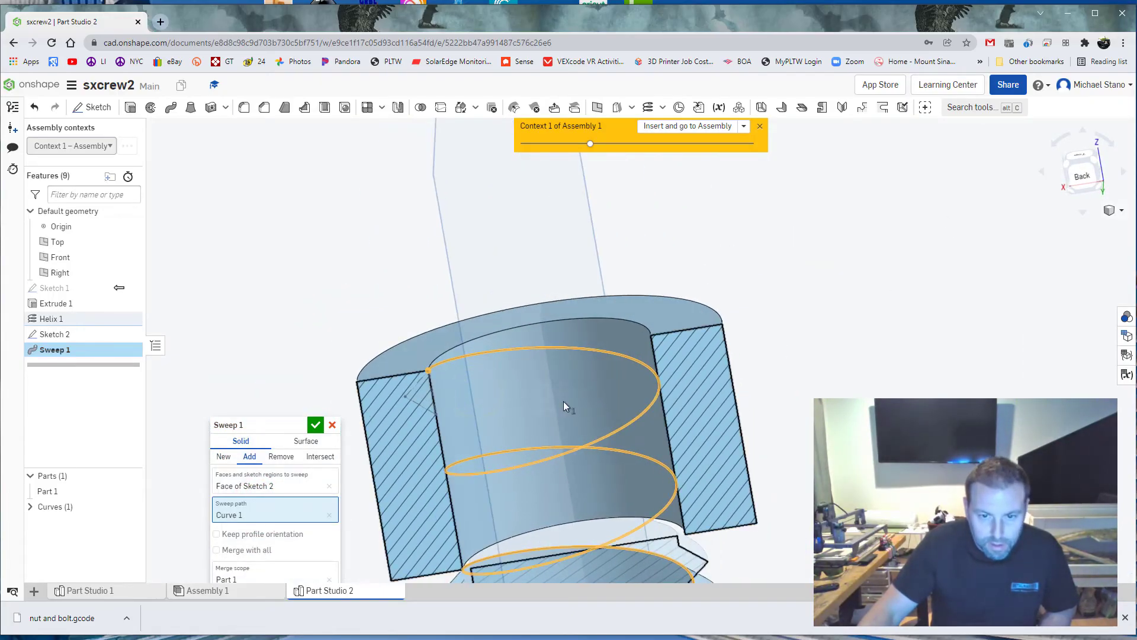
{"action": "left_click", "coordinate": [277, 455]}
{"action": "scroll", "coordinate": [428, 297], "scroll_direction": "down", "scroll_amount": 1}
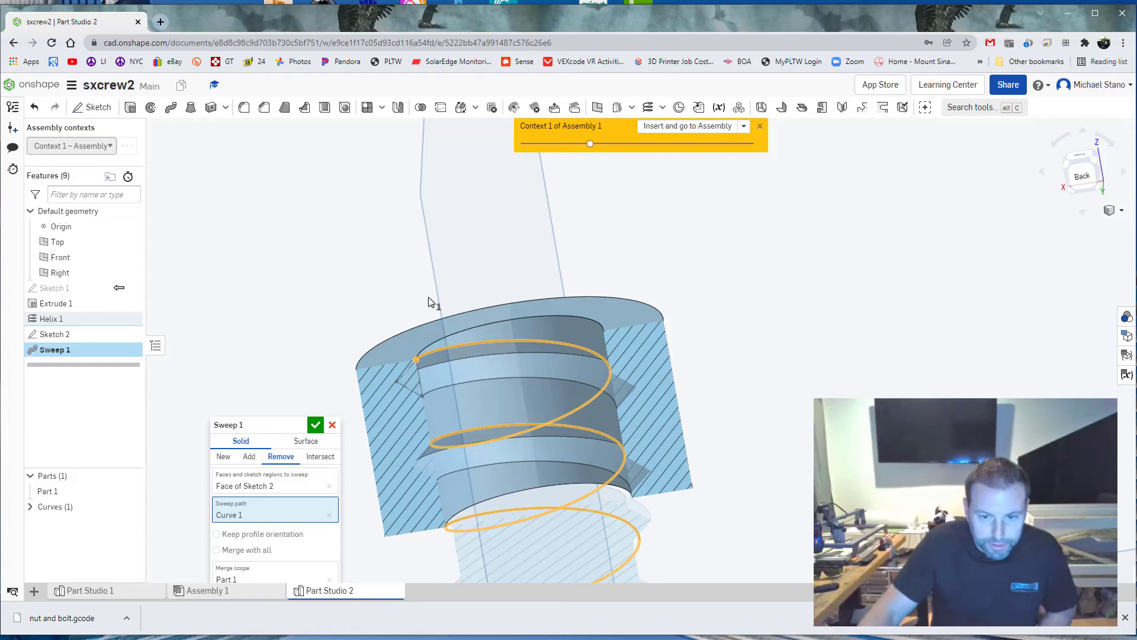
{"action": "left_click", "coordinate": [1116, 210]}
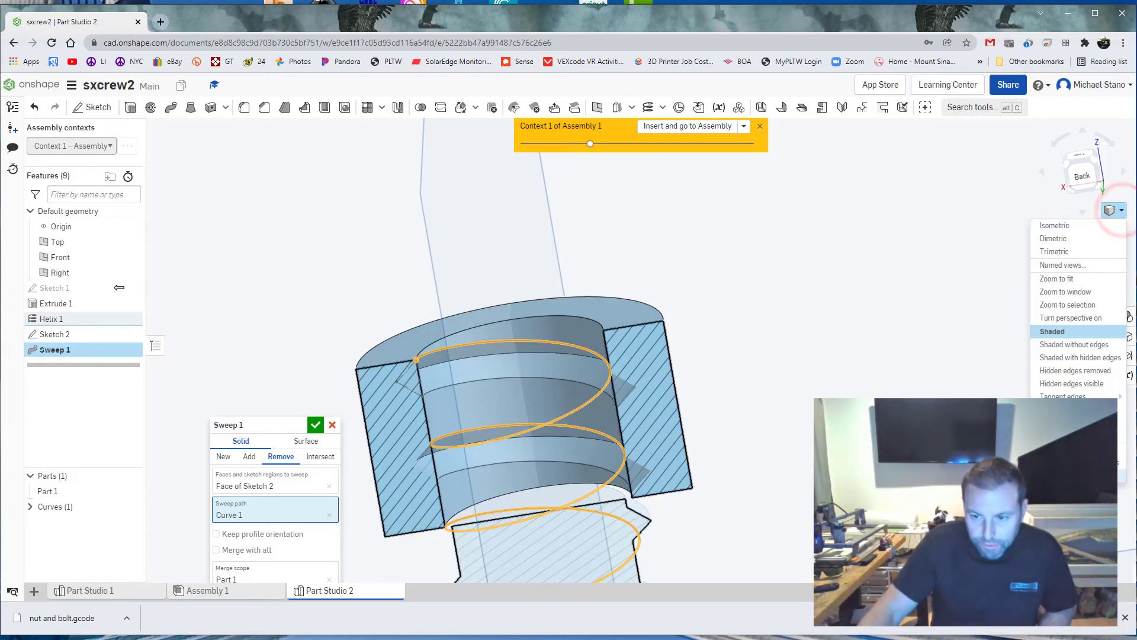
{"action": "left_click", "coordinate": [1053, 331]}
{"action": "mouse_move", "coordinate": [417, 272]}
{"action": "right_mouse_down"}
{"action": "mouse_move", "coordinate": [415, 291]}
{"action": "mouse_move", "coordinate": [442, 312]}
{"action": "mouse_move", "coordinate": [403, 315]}
{"action": "mouse_move", "coordinate": [403, 239]}
{"action": "mouse_move", "coordinate": [408, 278]}
{"action": "right_mouse_up"}
{"action": "scroll", "coordinate": [400, 300], "scroll_direction": "down", "scroll_amount": 3}
{"action": "left_click", "coordinate": [316, 425]}
{"action": "right_click_drag", "start_coordinate": [300, 273], "coordinate": [431, 292]}
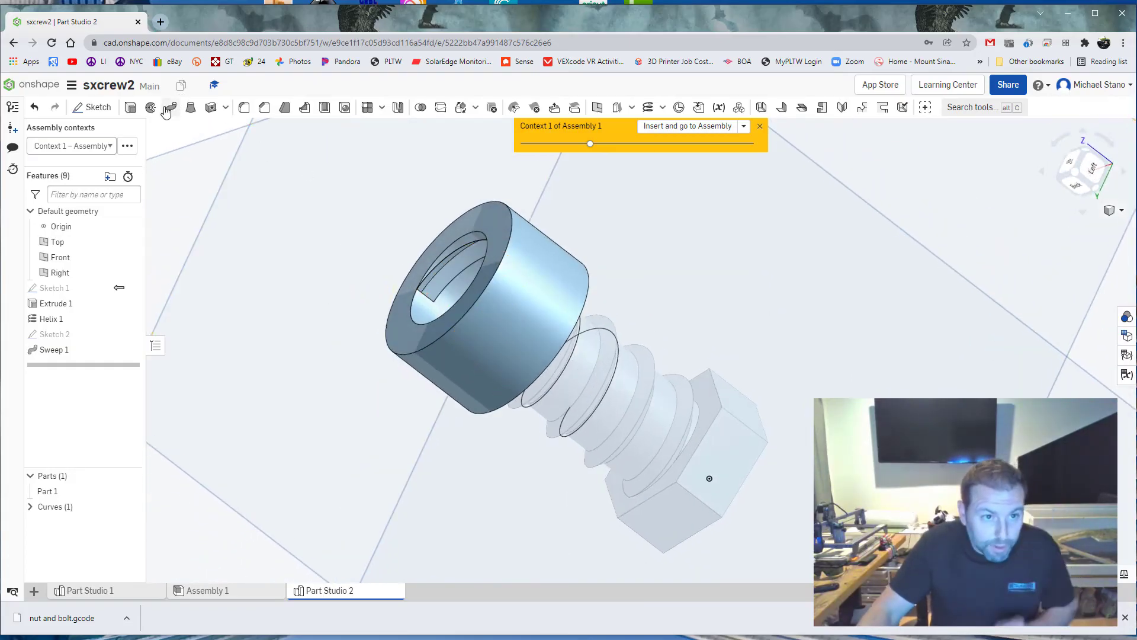
Cut 0.125 in into the nut's top end face with a Remove extrude
{"action": "left_click", "coordinate": [131, 107]}
{"action": "left_click", "coordinate": [466, 226]}
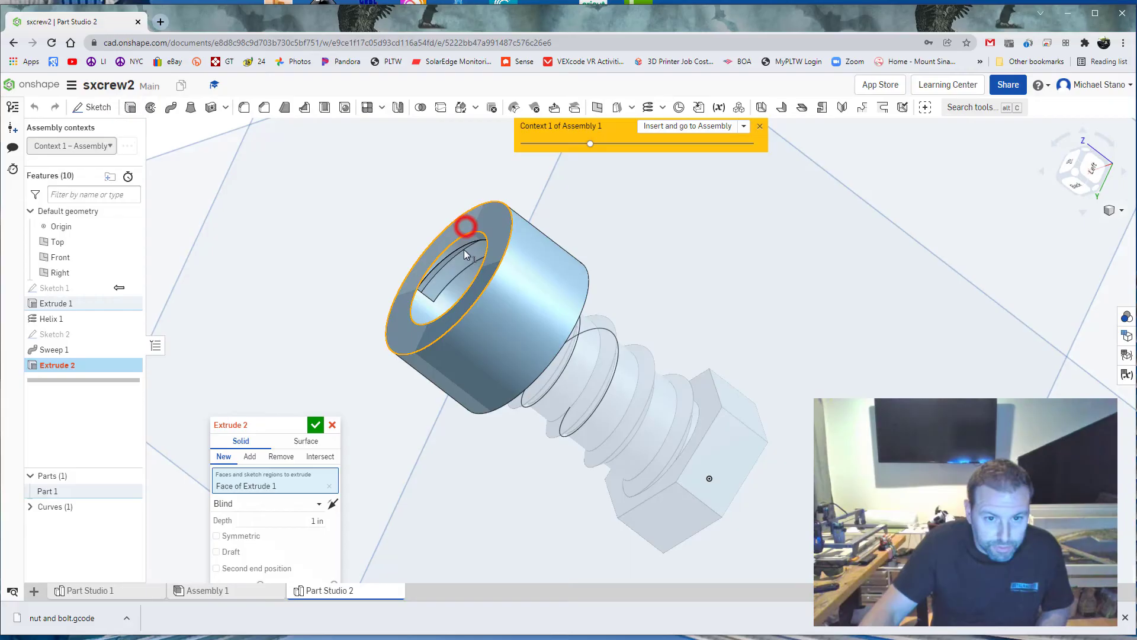
{"action": "scroll", "coordinate": [374, 355], "scroll_direction": "up", "scroll_amount": 2}
{"action": "left_click", "coordinate": [281, 458]}
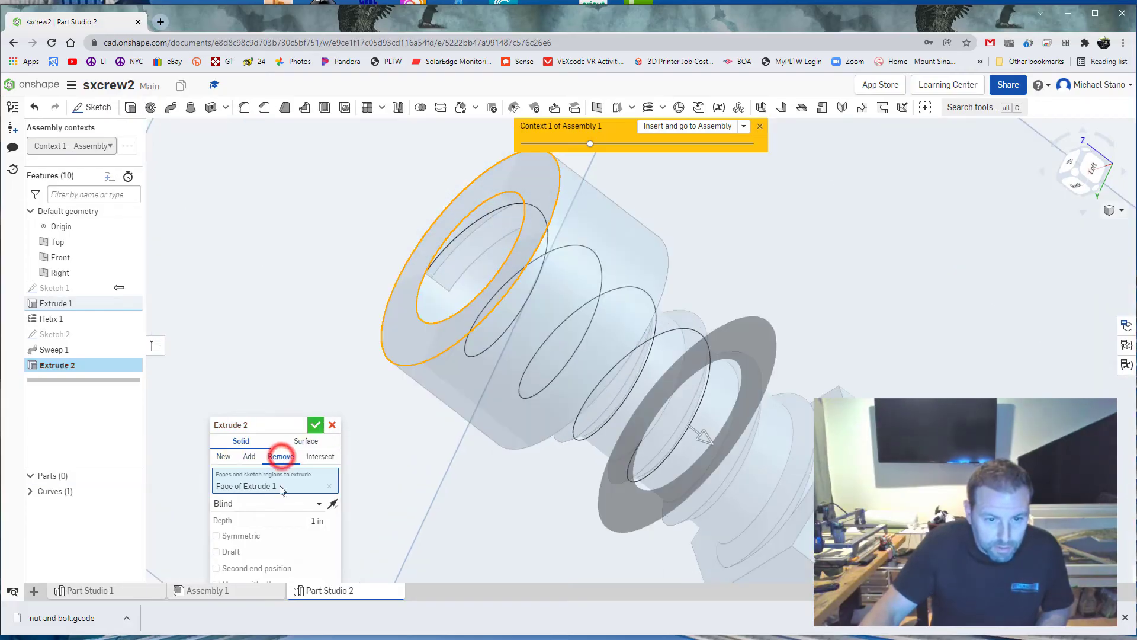
{"action": "left_click", "coordinate": [298, 515]}
{"action": "type", "text": "1"}
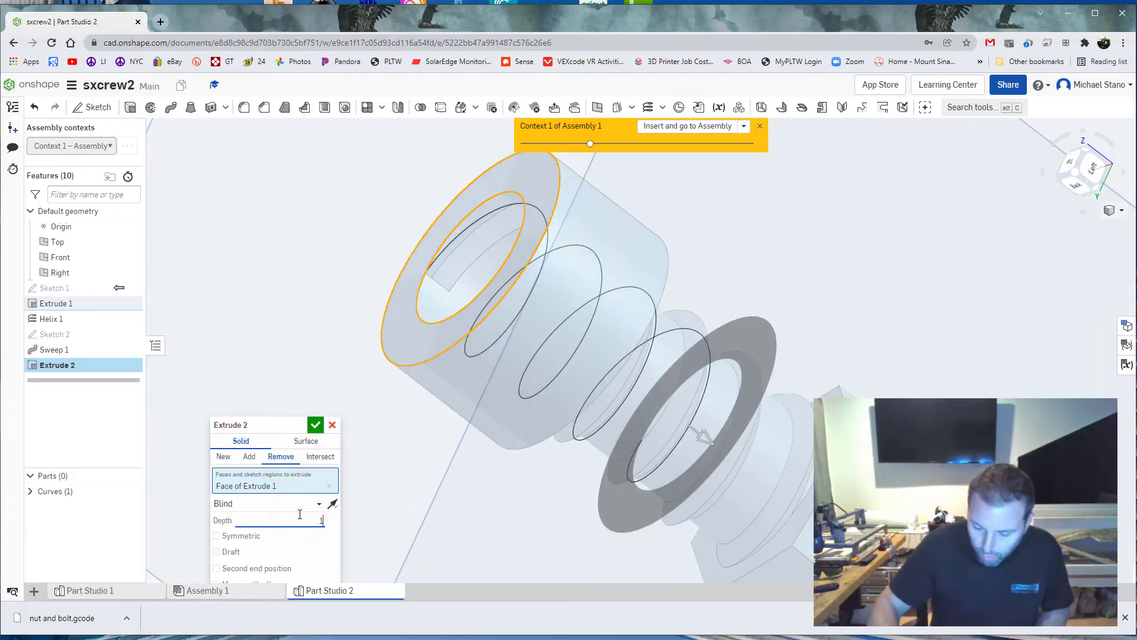
{"action": "type", "text": "125"}
{"action": "key", "text": "Return"}
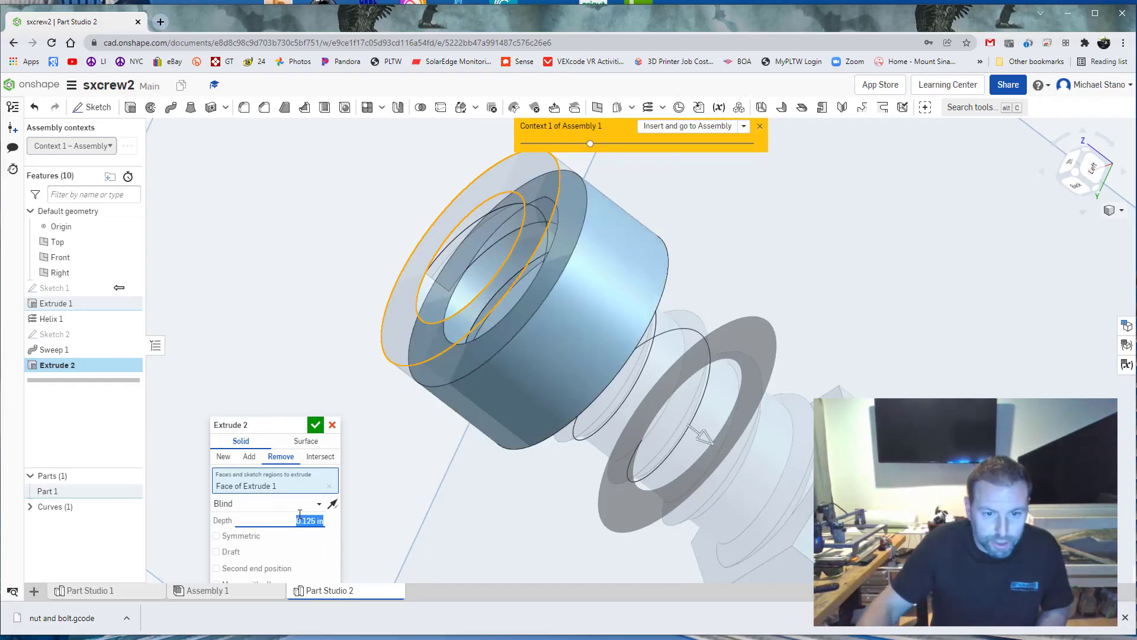
{"action": "left_click", "coordinate": [314, 424]}
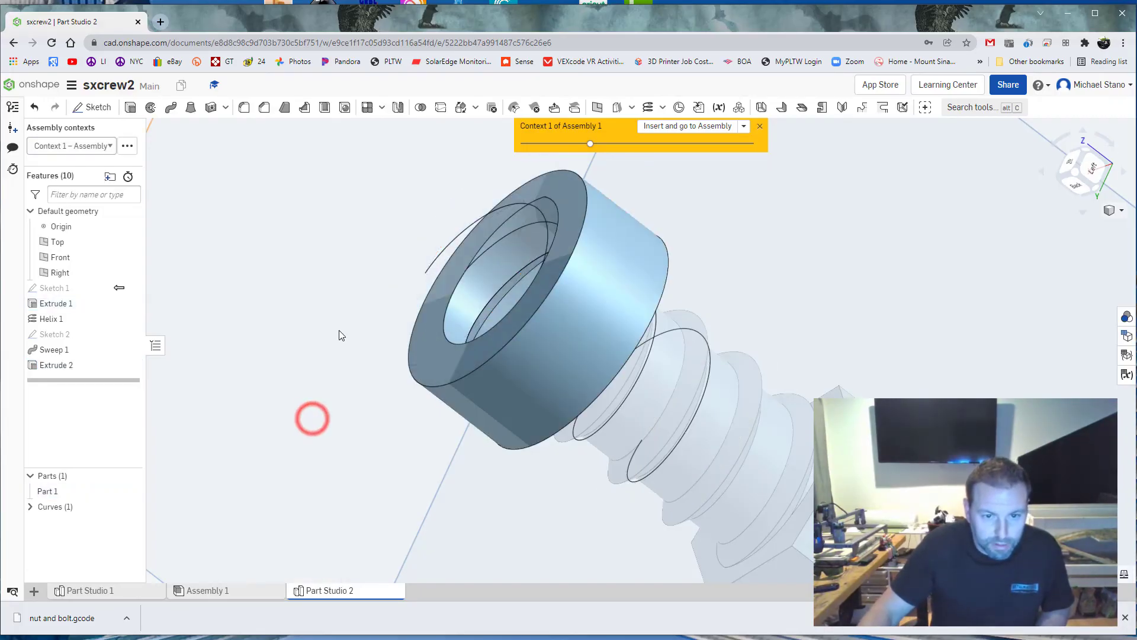
{"action": "right_click_drag", "start_coordinate": [355, 315], "coordinate": [500, 231]}
{"action": "scroll", "coordinate": [500, 233], "scroll_direction": "down", "scroll_amount": 3}
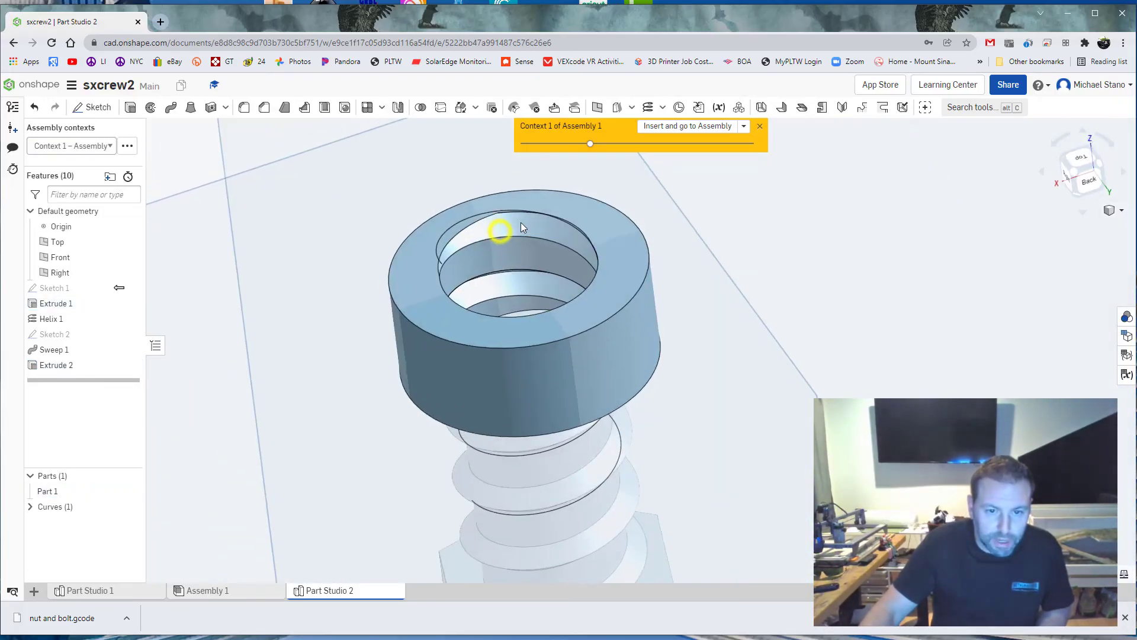
{"action": "scroll", "coordinate": [318, 416], "scroll_direction": "down", "scroll_amount": 3}
{"action": "right_click_drag", "start_coordinate": [318, 416], "coordinate": [391, 387]}
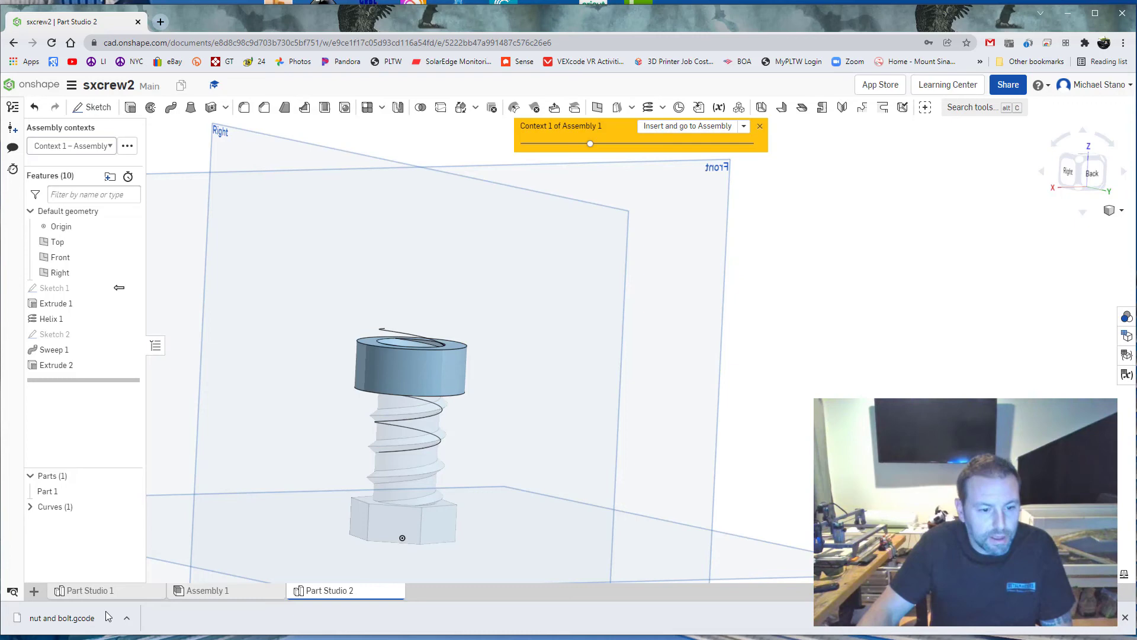
Insert the threaded nut into Assembly 1 so it sits on the bolt's threads
{"action": "left_click", "coordinate": [687, 126]}
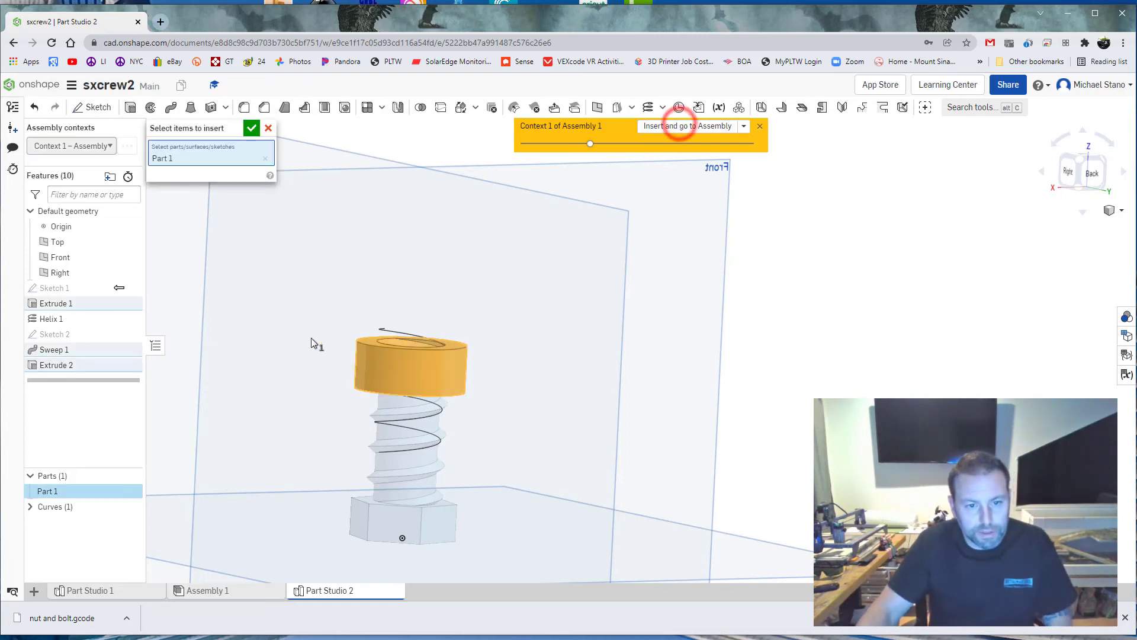
{"action": "left_click", "coordinate": [254, 128]}
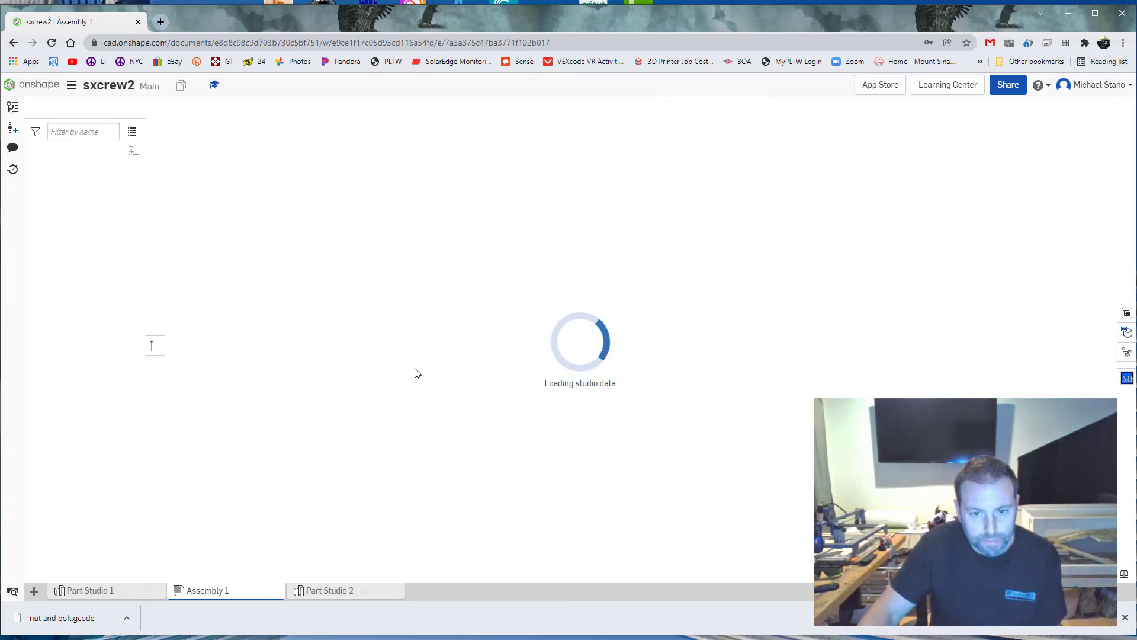
{"action": "scroll", "coordinate": [422, 407], "scroll_direction": "down", "scroll_amount": 2}
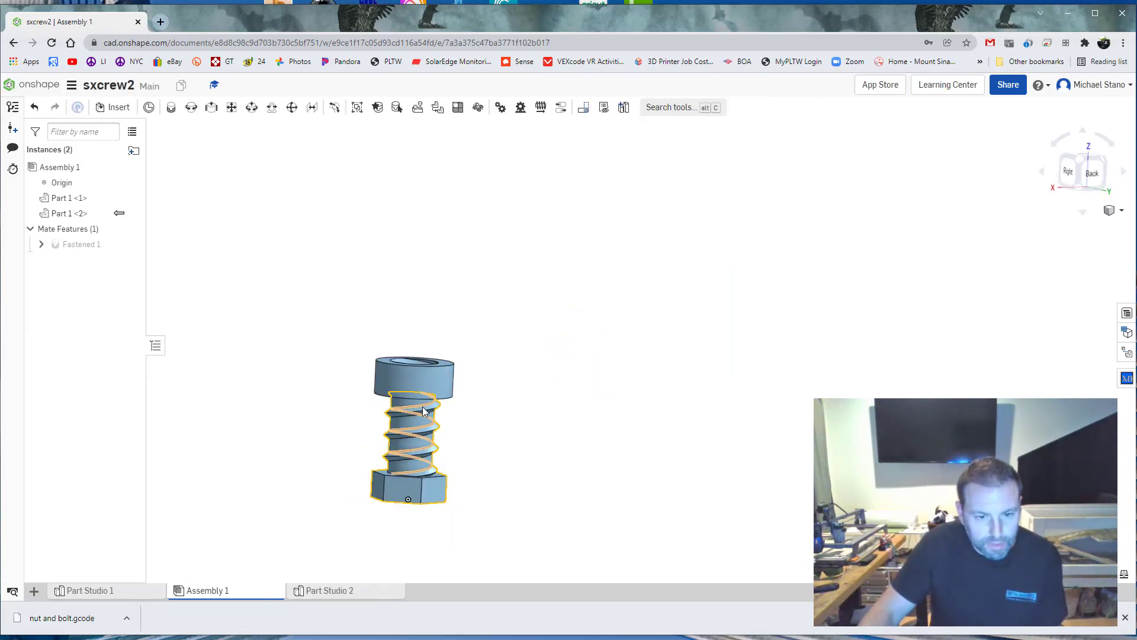
{"action": "right_click_drag", "start_coordinate": [378, 406], "coordinate": [325, 449]}
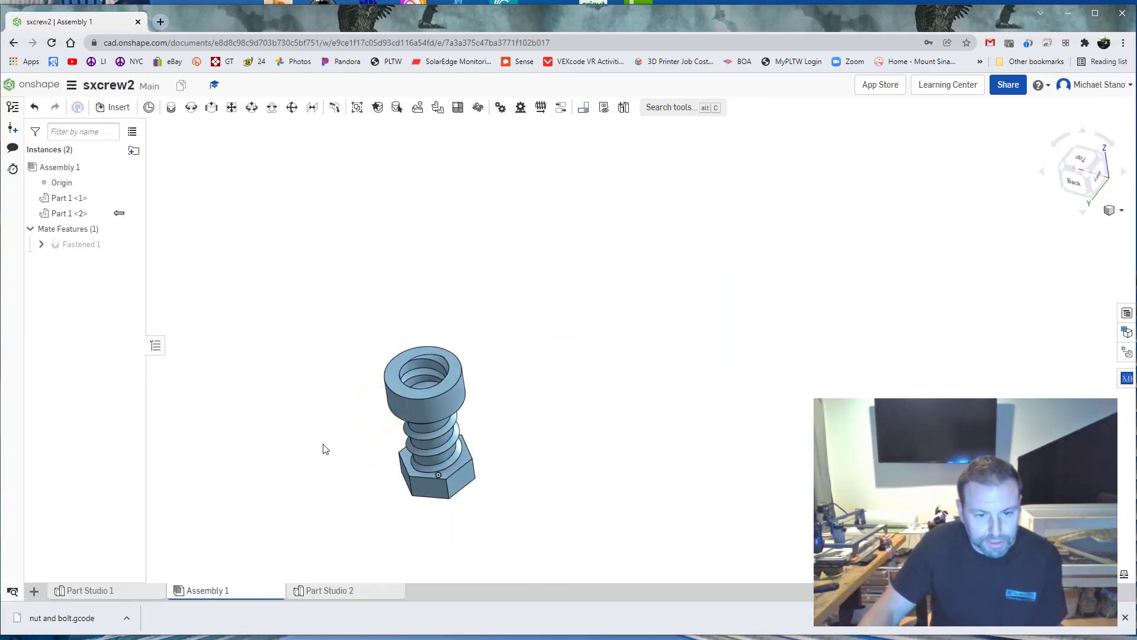
{"action": "scroll", "coordinate": [331, 443], "scroll_direction": "down", "scroll_amount": 2}
Open Kiri:Moto in a new tab and clear the old models from the plate
{"action": "left_click", "coordinate": [34, 591]}
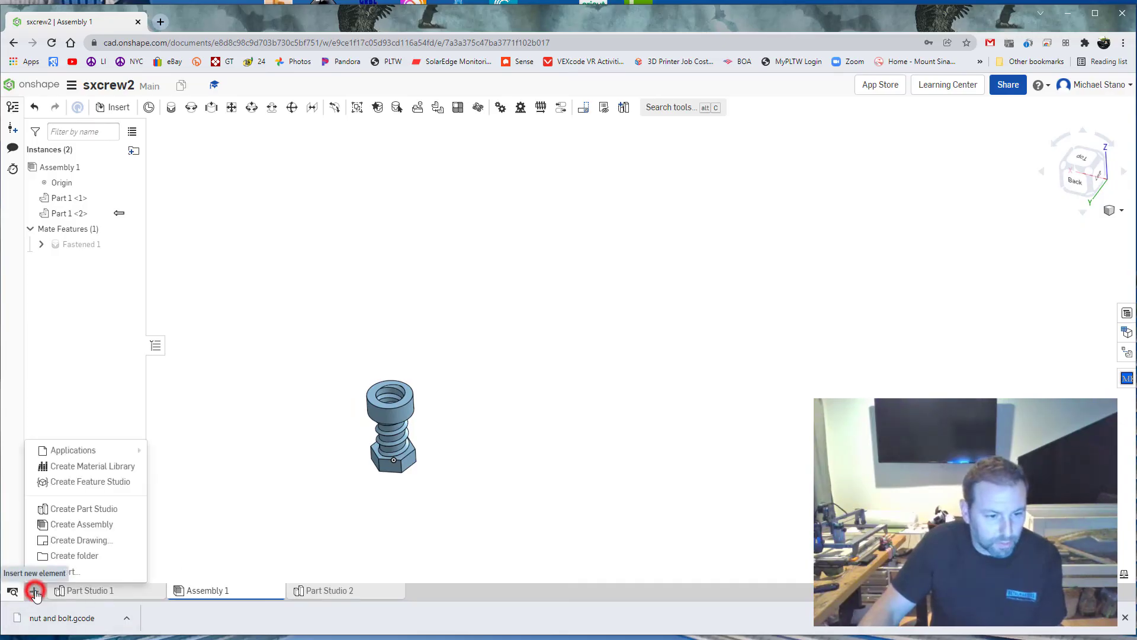
{"action": "mouse_move", "coordinate": [79, 456]}
{"action": "left_click", "coordinate": [213, 433]}
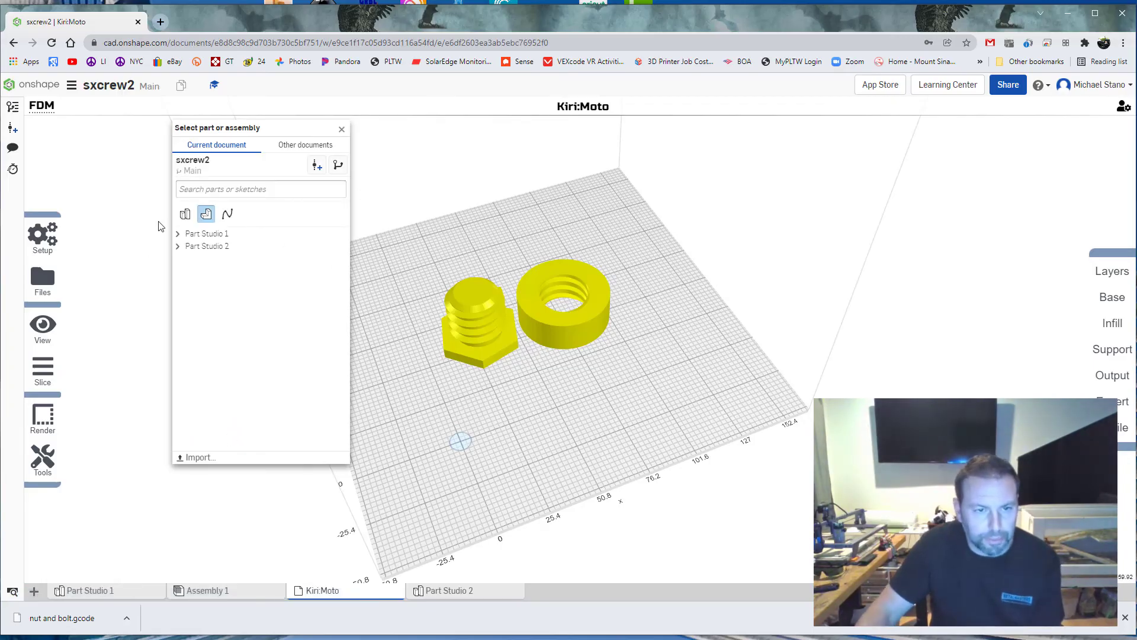
{"action": "left_click", "coordinate": [342, 129]}
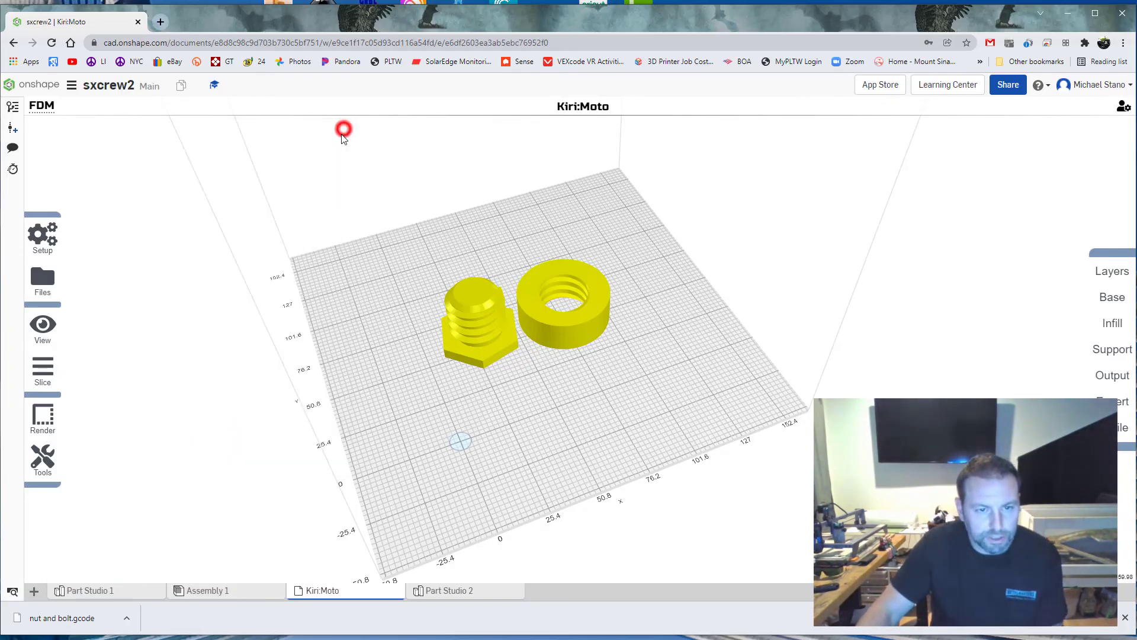
{"action": "right_click", "coordinate": [474, 334]}
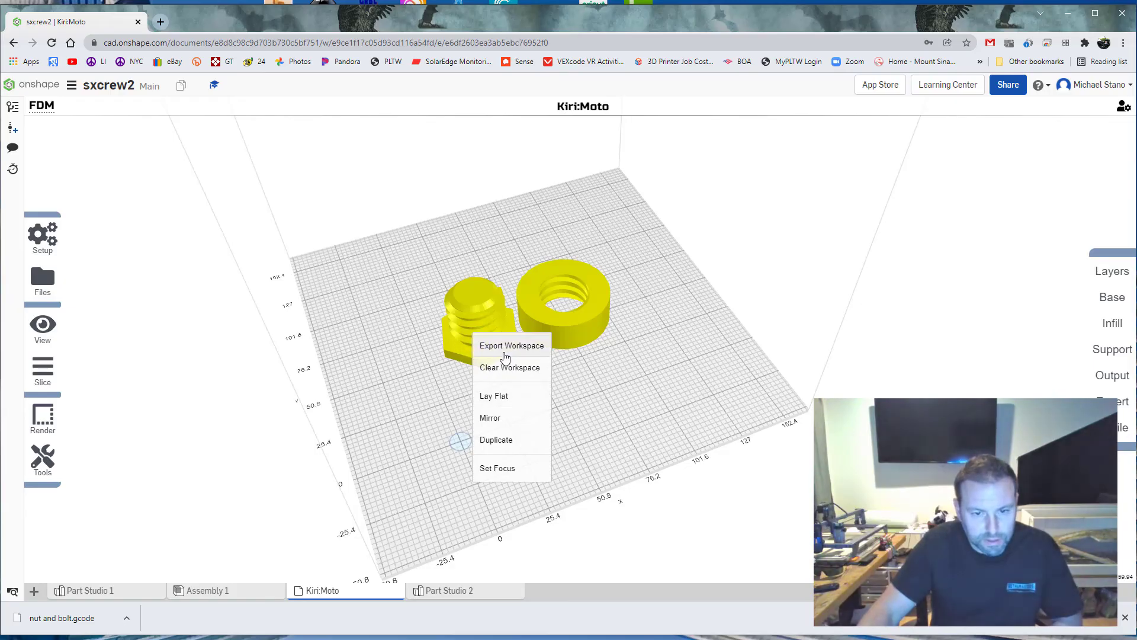
{"action": "left_click", "coordinate": [503, 370]}
Import Part 1 from Part Studio 1 (bolt) and Part Studio 2 (nut) onto the plate
{"action": "mouse_move", "coordinate": [41, 279]}
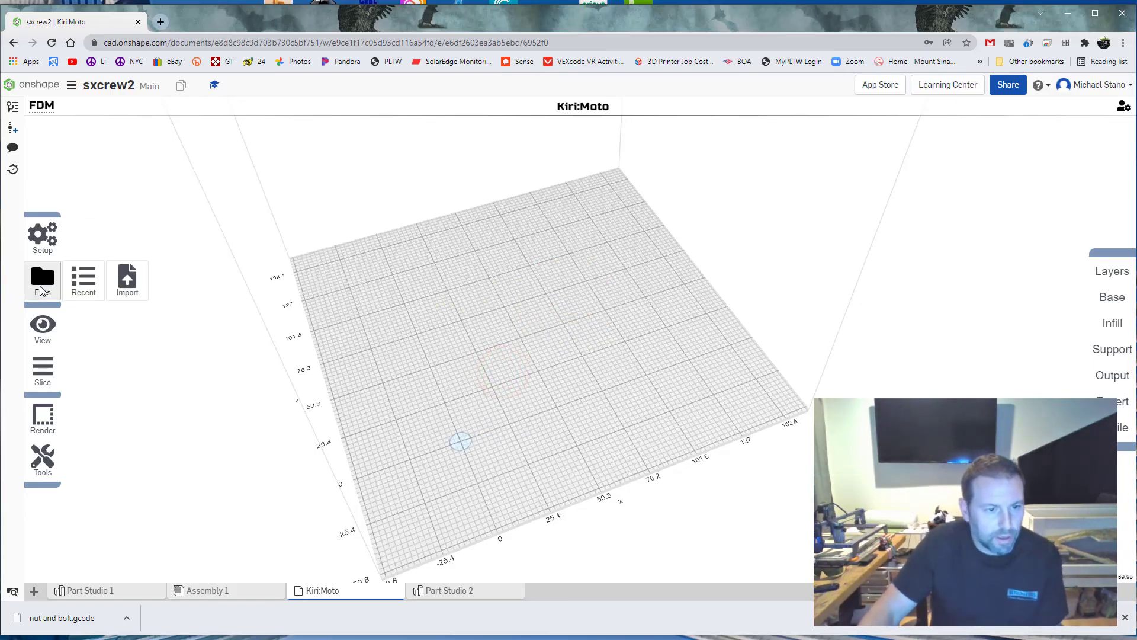
{"action": "left_click", "coordinate": [123, 280]}
{"action": "left_click", "coordinate": [191, 233]}
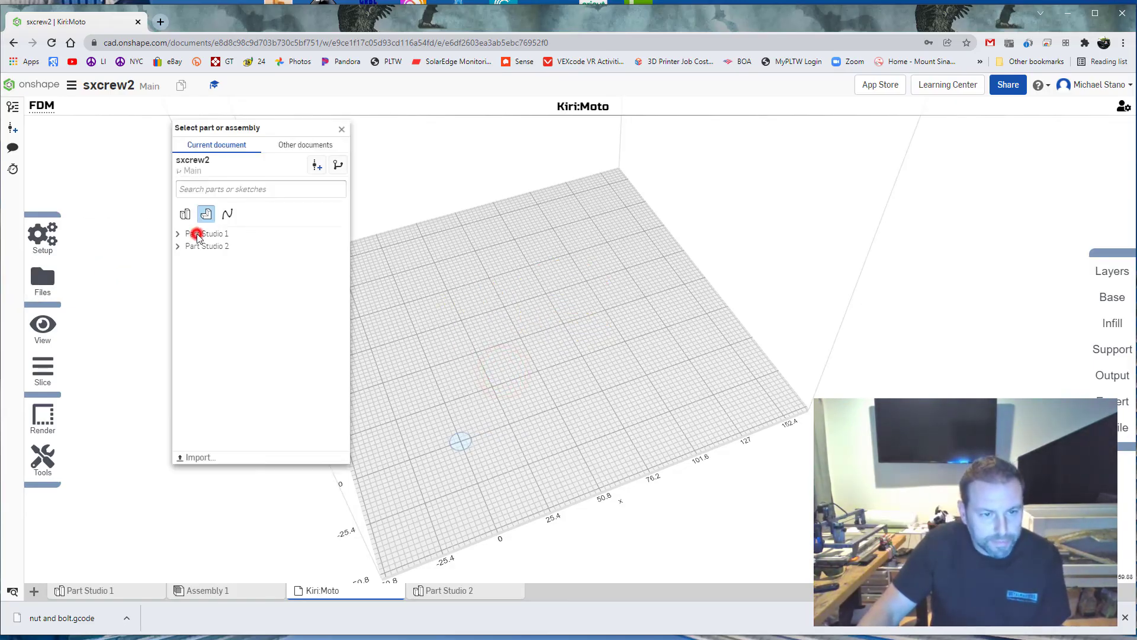
{"action": "left_click", "coordinate": [220, 256]}
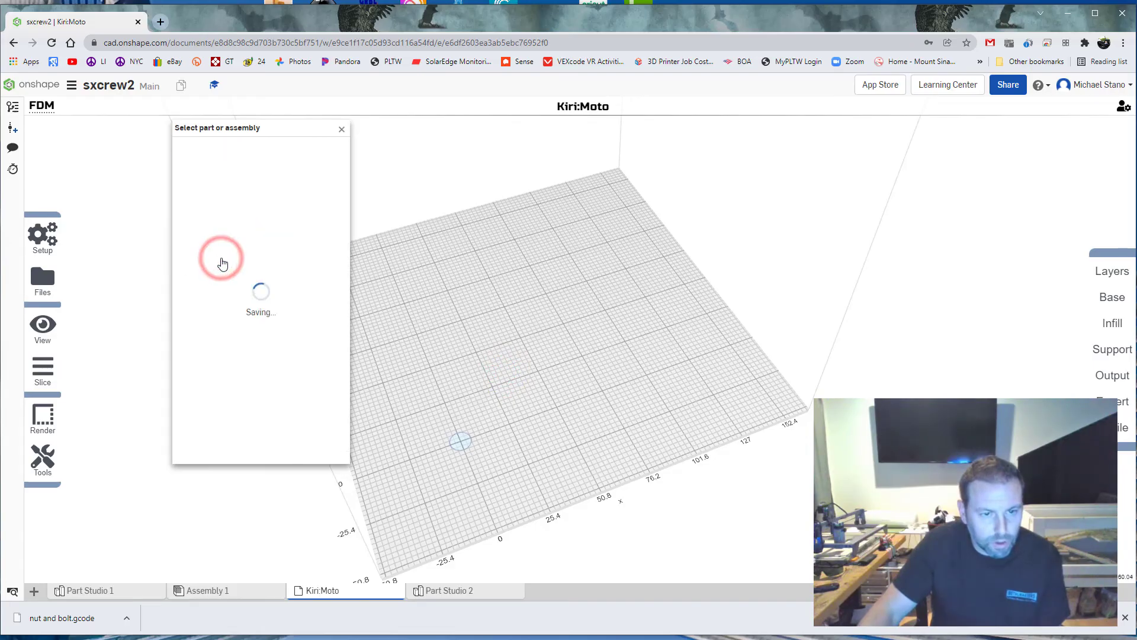
{"action": "mouse_move", "coordinate": [41, 276]}
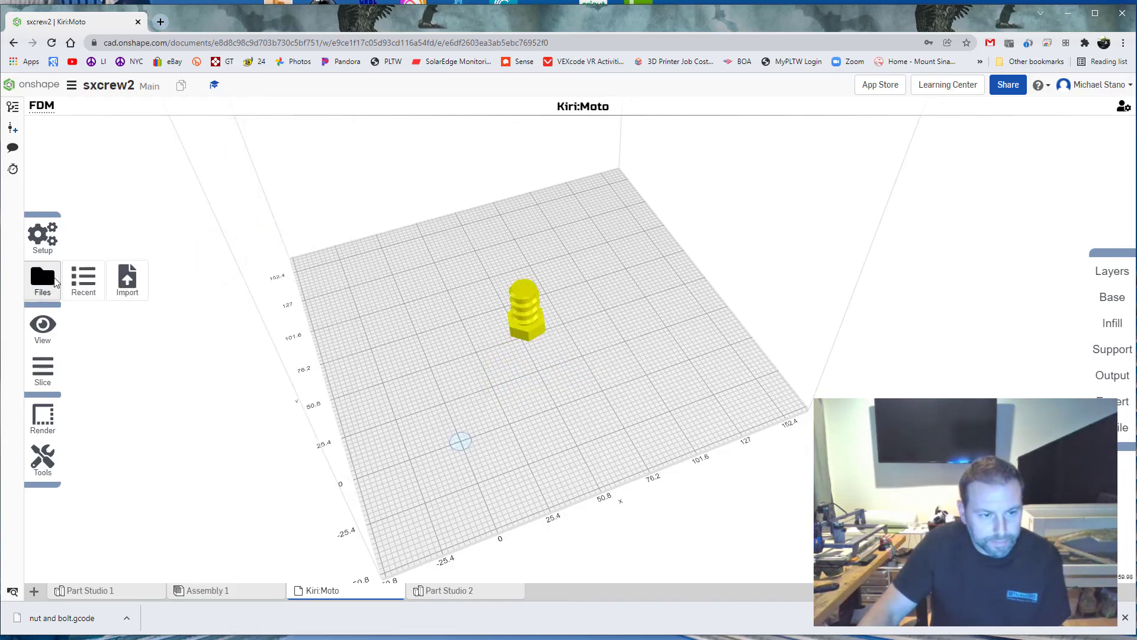
{"action": "left_click", "coordinate": [121, 283]}
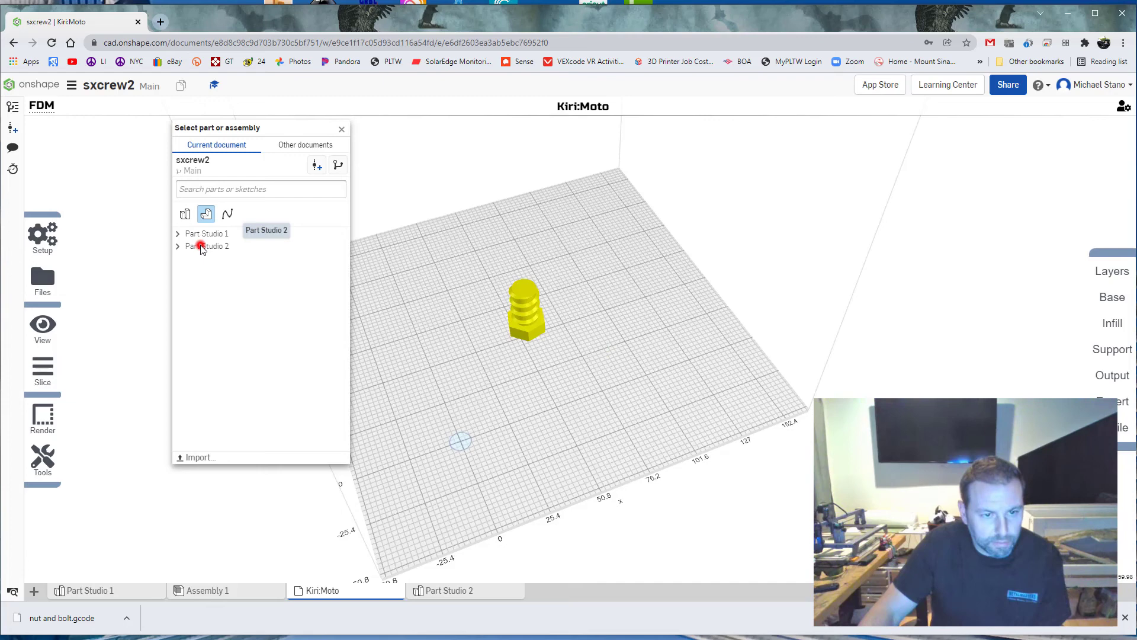
{"action": "left_click", "coordinate": [200, 246]}
{"action": "left_click", "coordinate": [223, 276]}
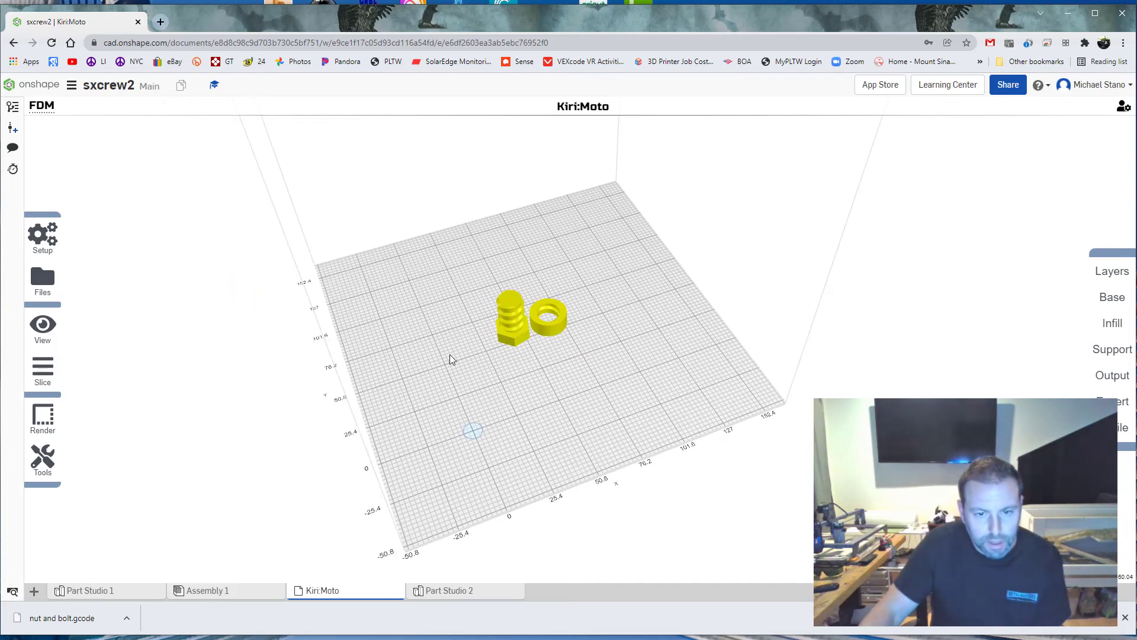
Slice the bolt and nut in Kiri:Moto and export the toolpaths as 'nut and bolt.gcode'
{"action": "left_click", "coordinate": [51, 368]}
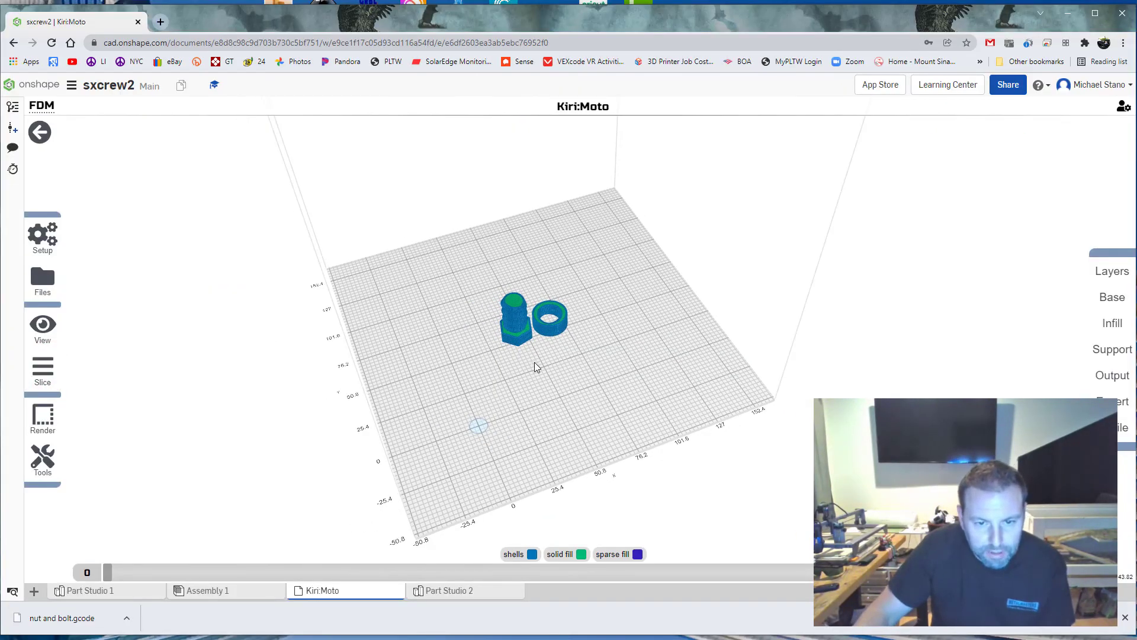
{"action": "scroll", "coordinate": [535, 361], "scroll_direction": "up", "scroll_amount": 4}
{"action": "mouse_move", "coordinate": [39, 380]}
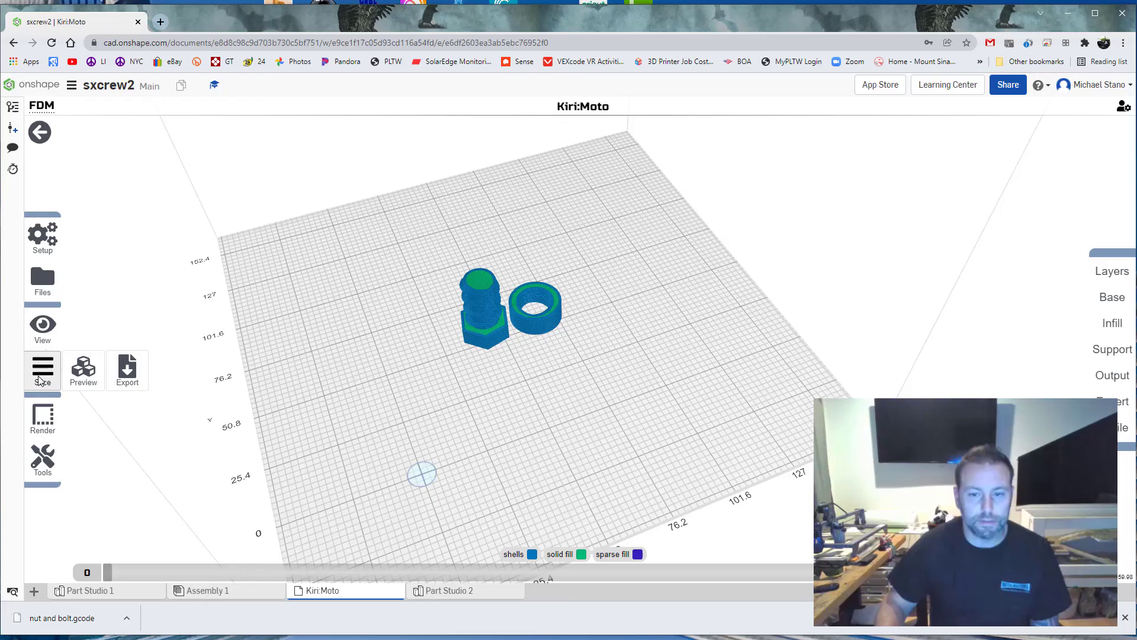
{"action": "left_click", "coordinate": [128, 369]}
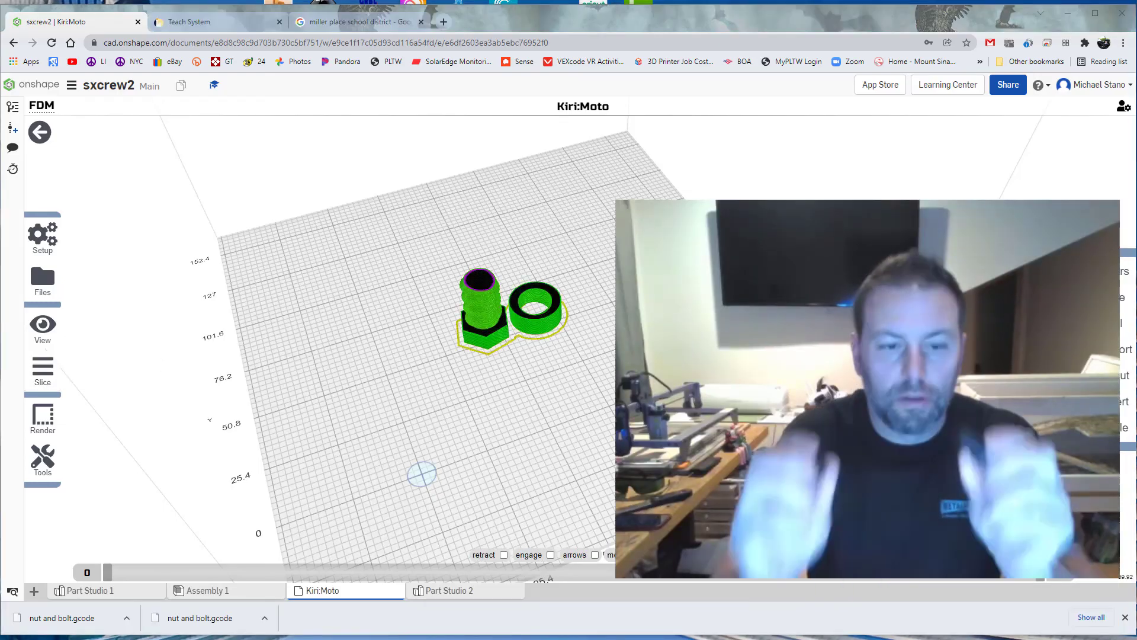